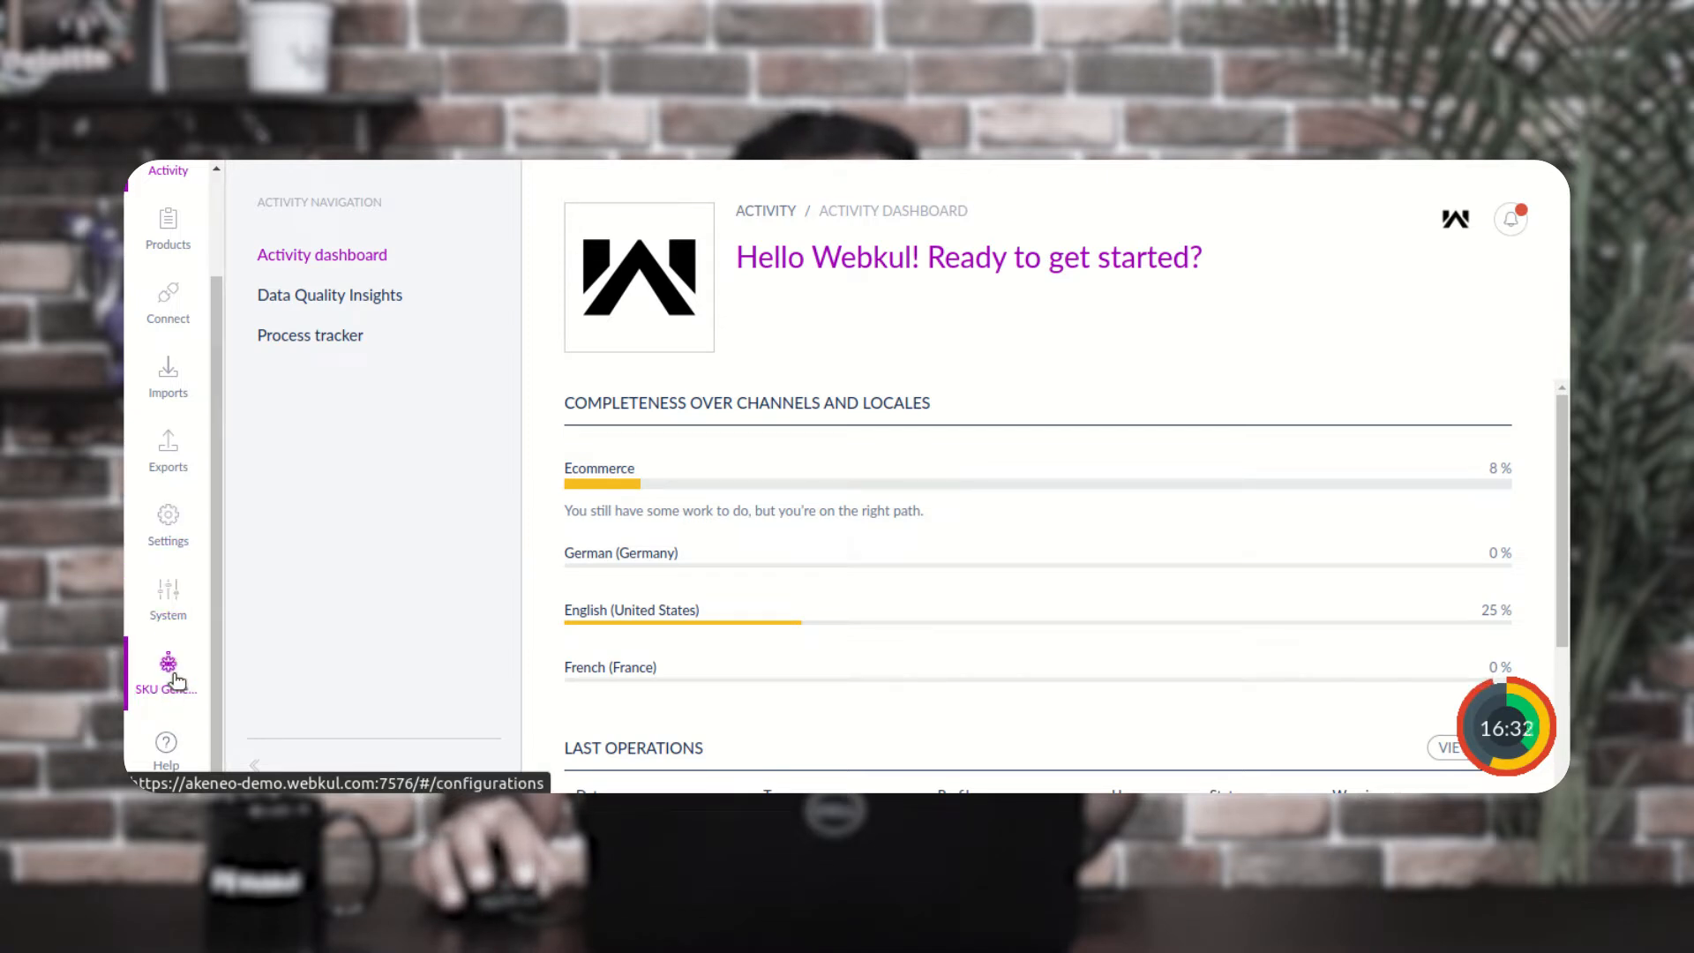
Step: Open the SKU Generator configuration, check its Support section and return to its Settings section
{"action": "left_click", "coordinate": [175, 678]}
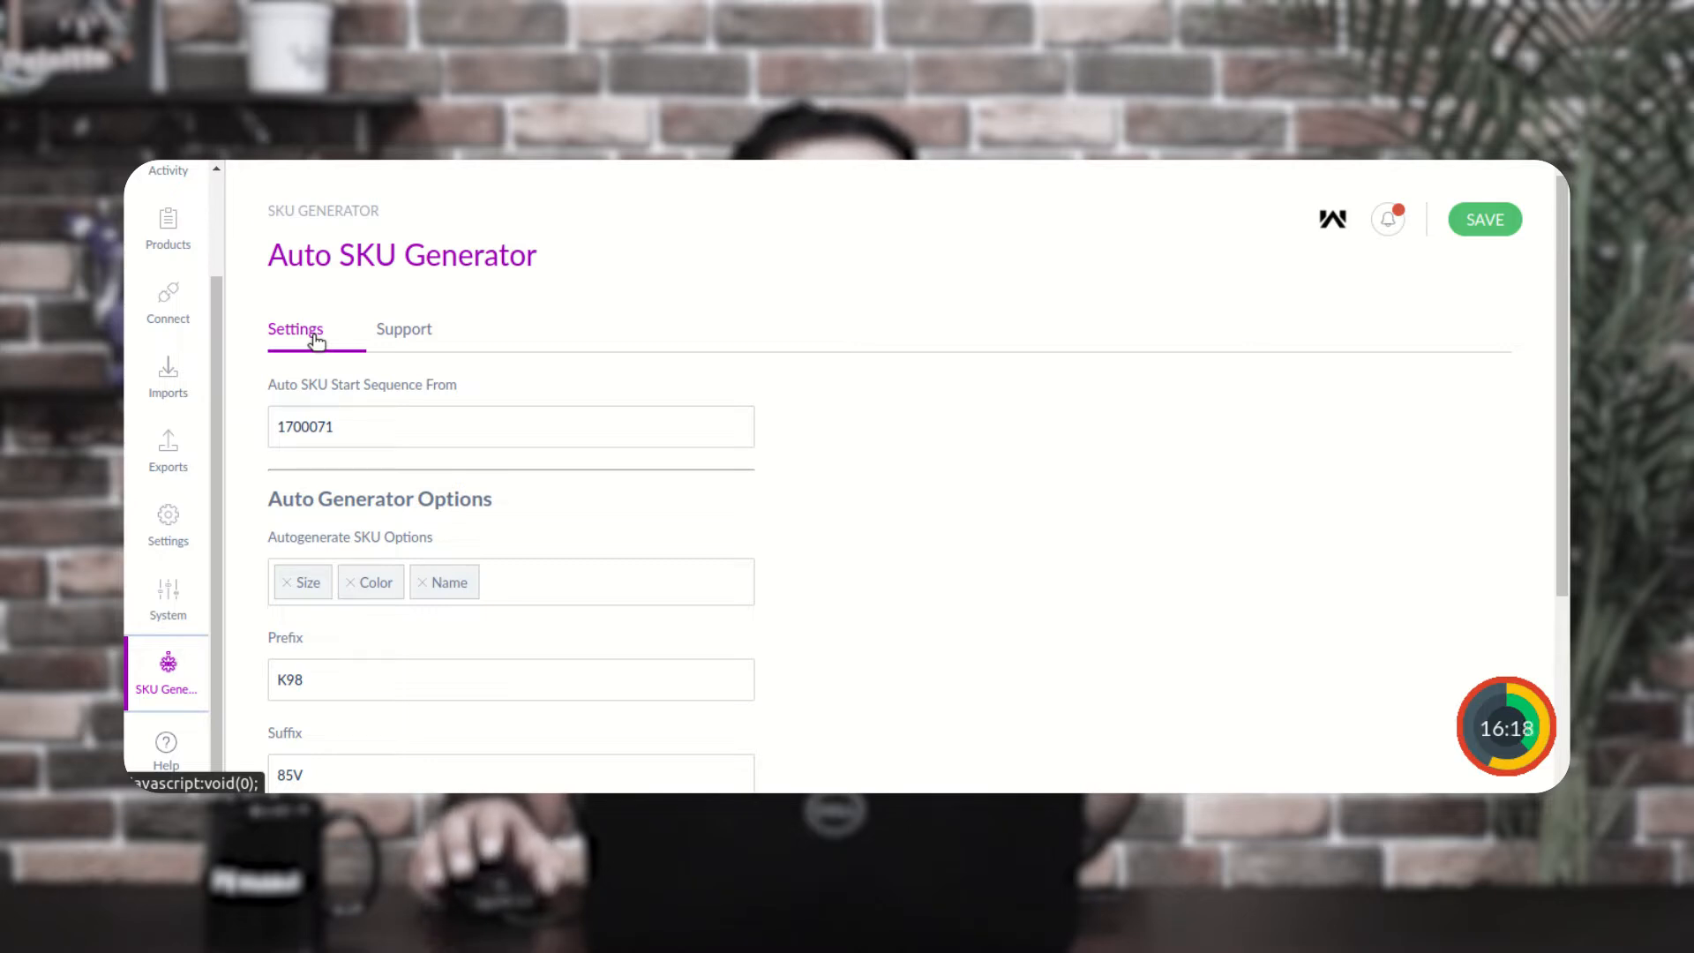
{"action": "left_click", "coordinate": [428, 331]}
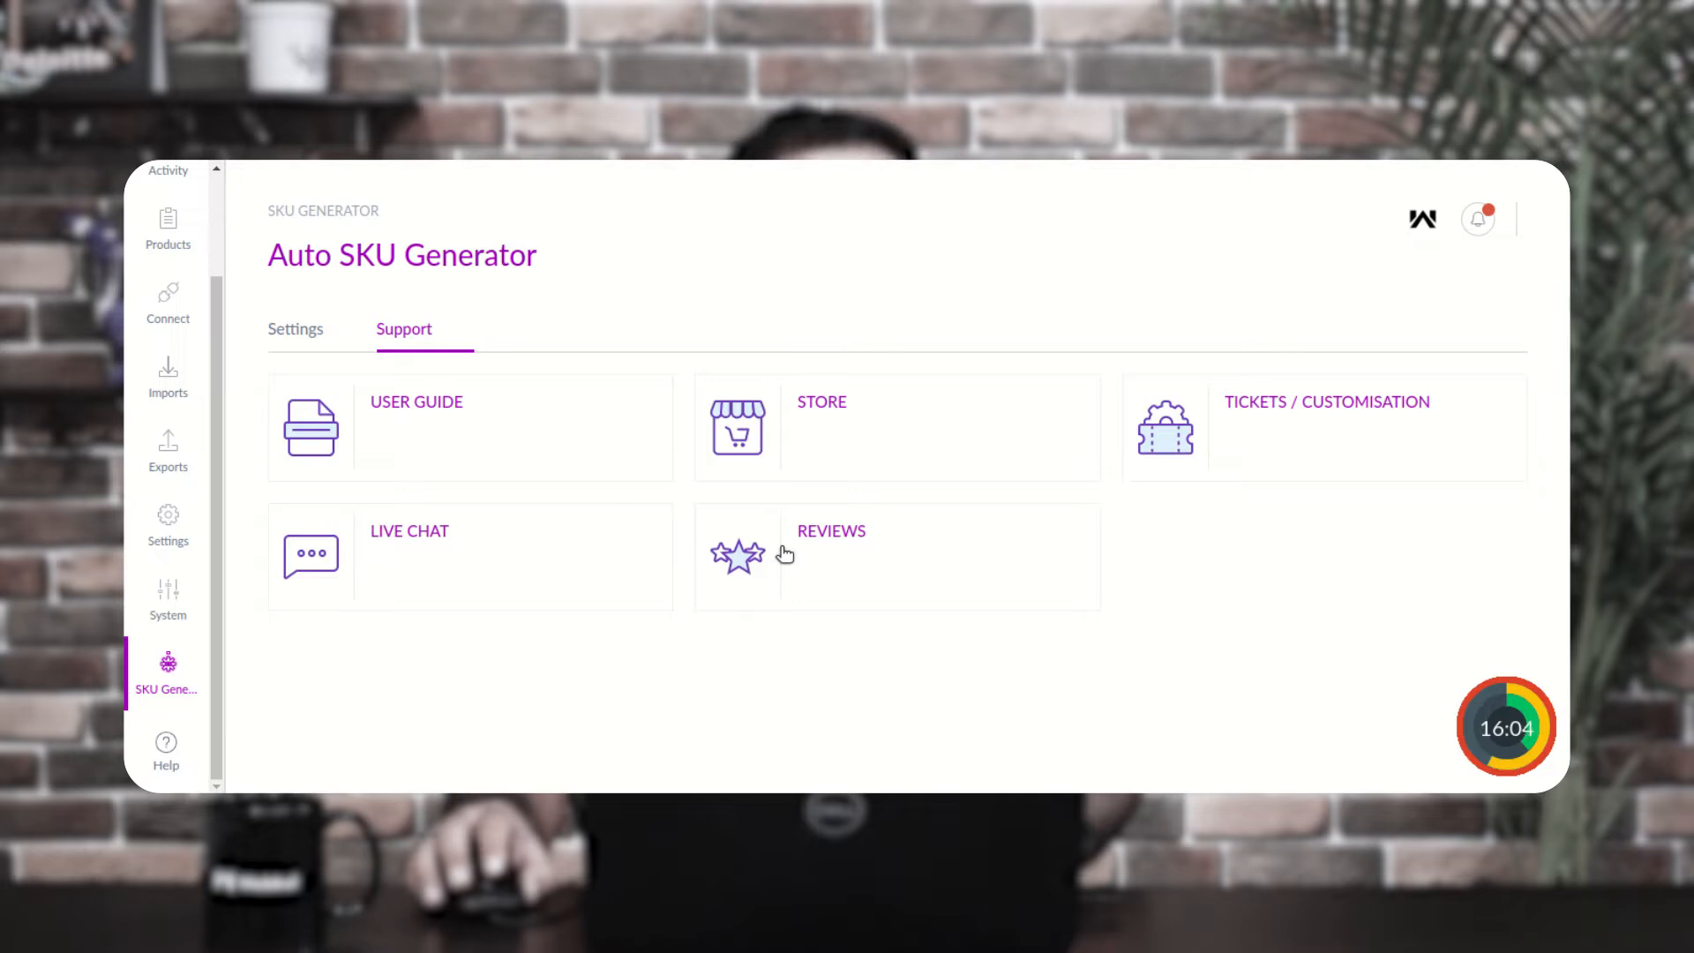
{"action": "left_click", "coordinate": [337, 346]}
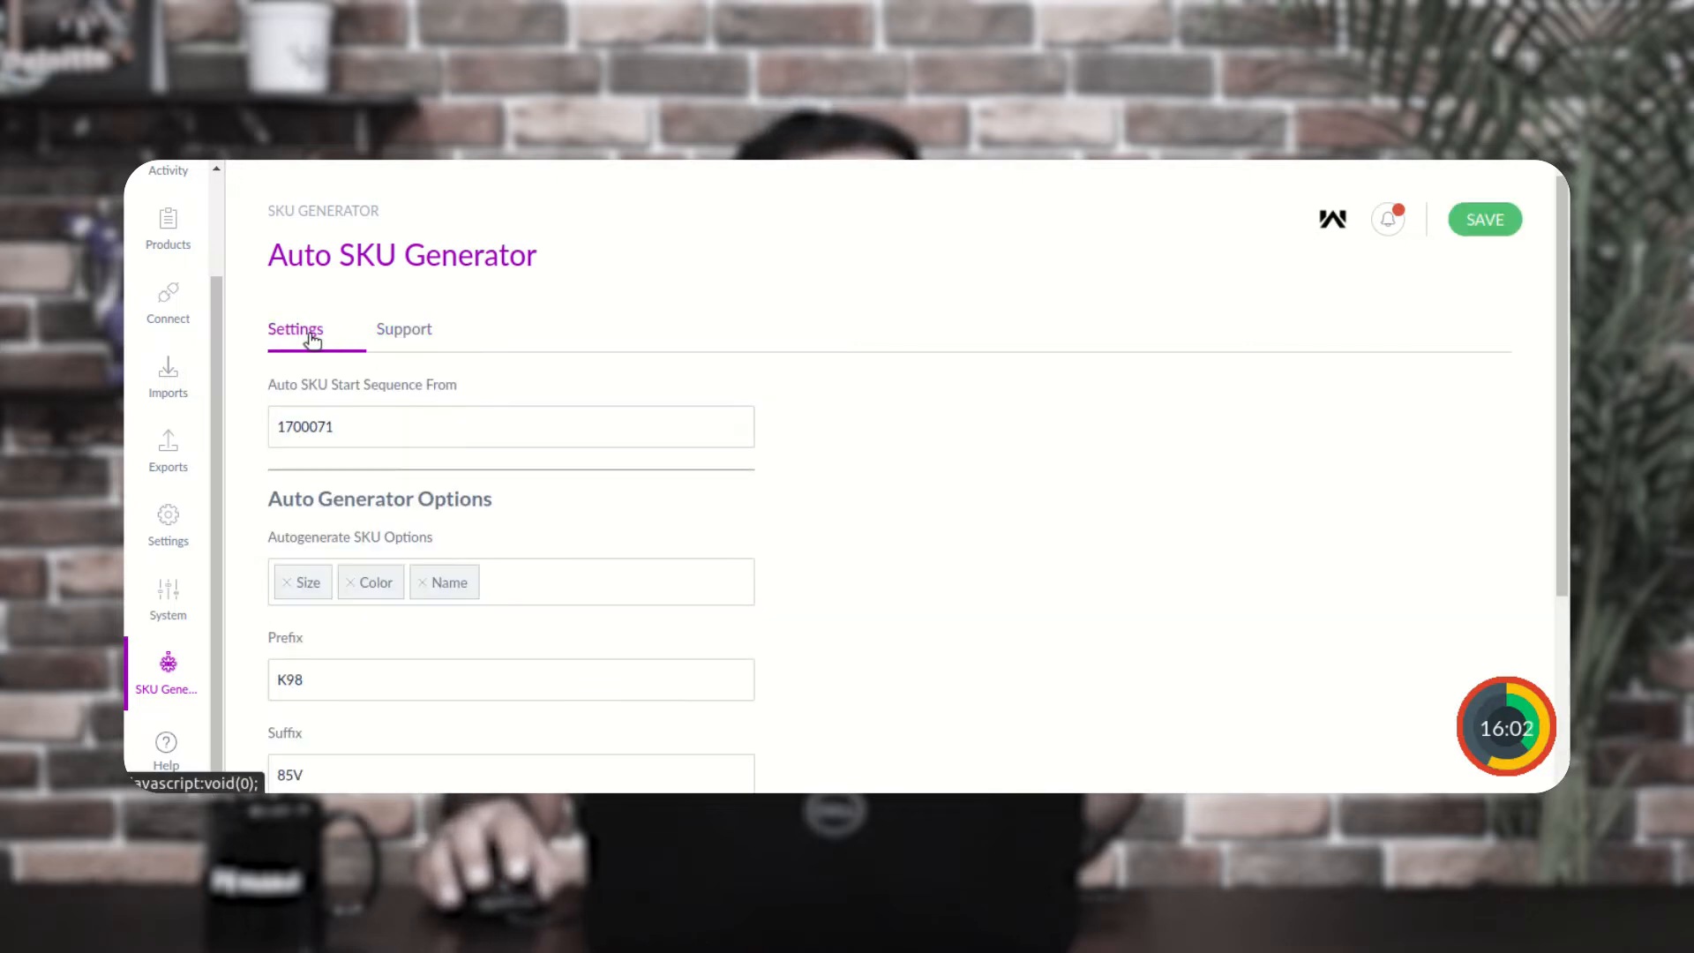
Step: Review the Auto SKU Start Sequence From setting and the starting number it holds
{"action": "left_click_drag", "start_coordinate": [277, 386], "coordinate": [449, 398]}
{"action": "left_click", "coordinate": [468, 389]}
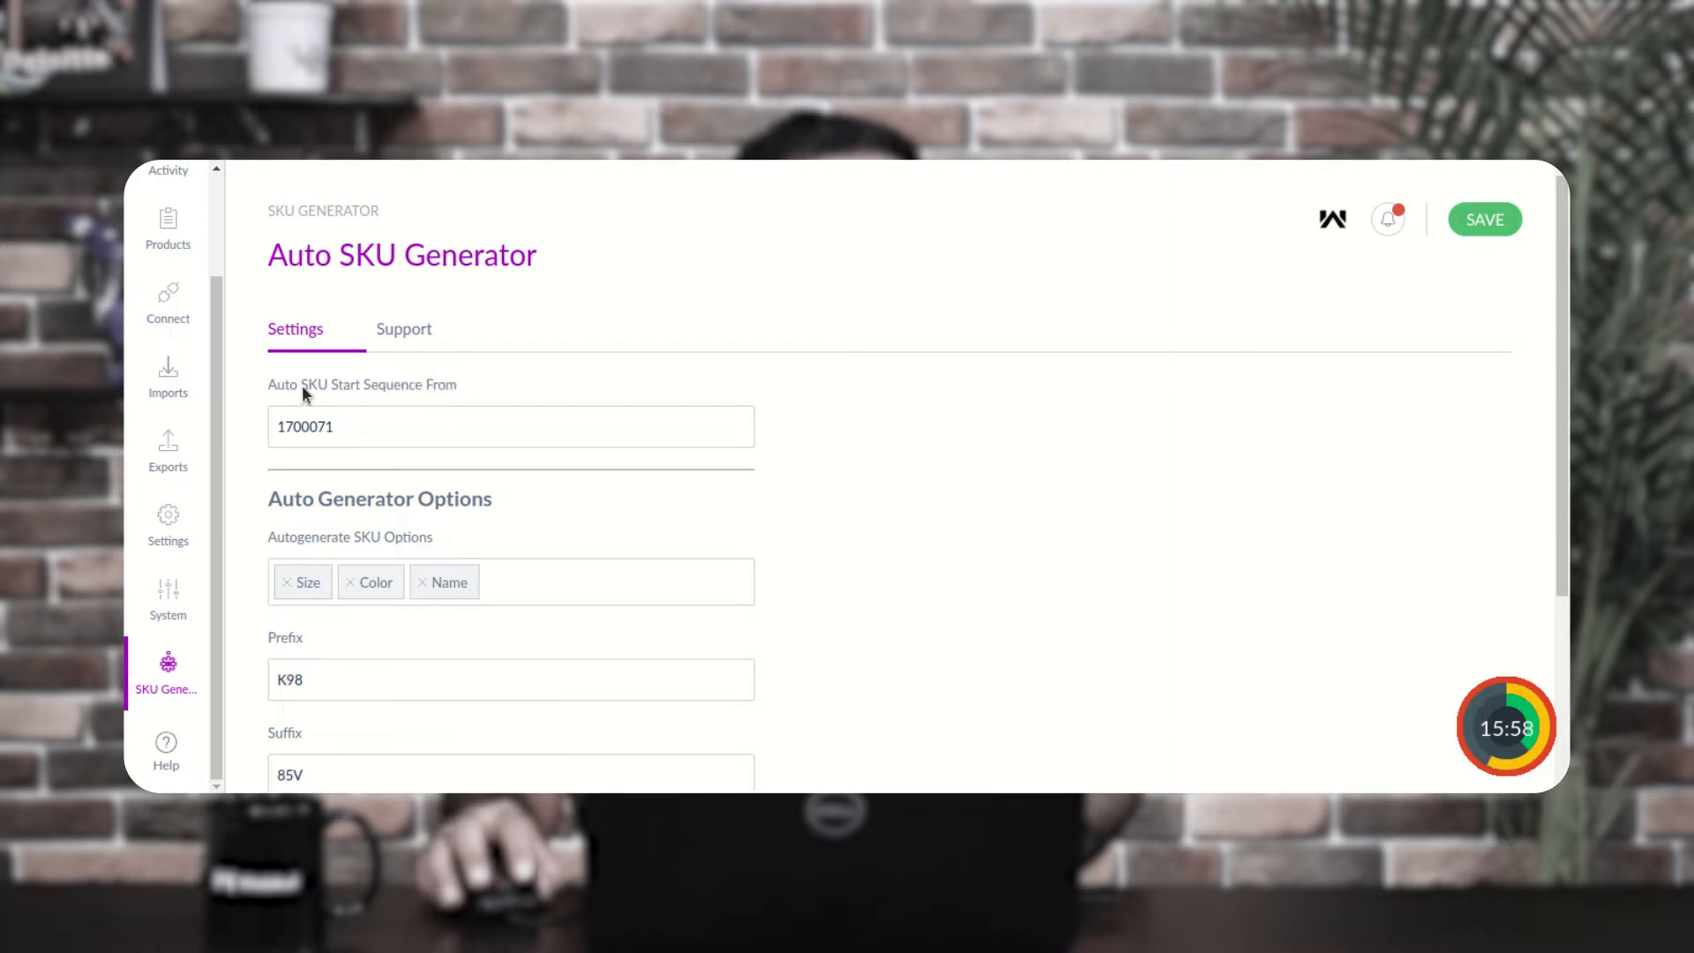
{"action": "left_click_drag", "start_coordinate": [270, 385], "coordinate": [441, 392]}
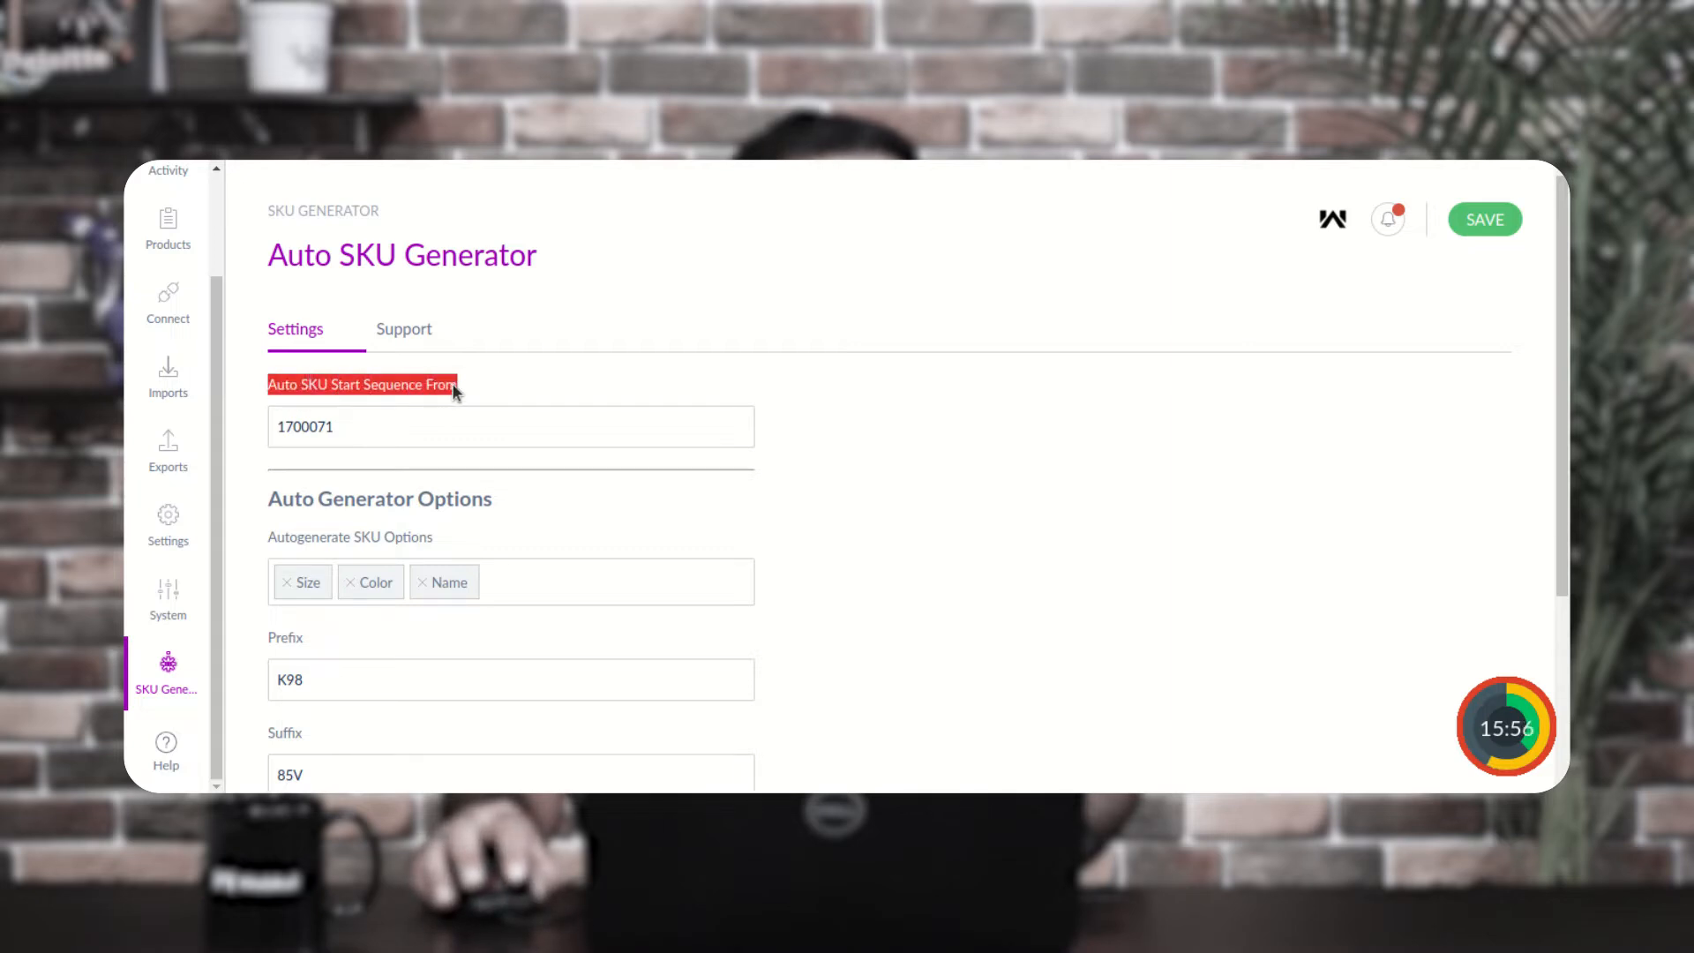
{"action": "left_click", "coordinate": [468, 389]}
{"action": "left_click_drag", "start_coordinate": [270, 385], "coordinate": [452, 390]}
{"action": "left_click", "coordinate": [465, 385]}
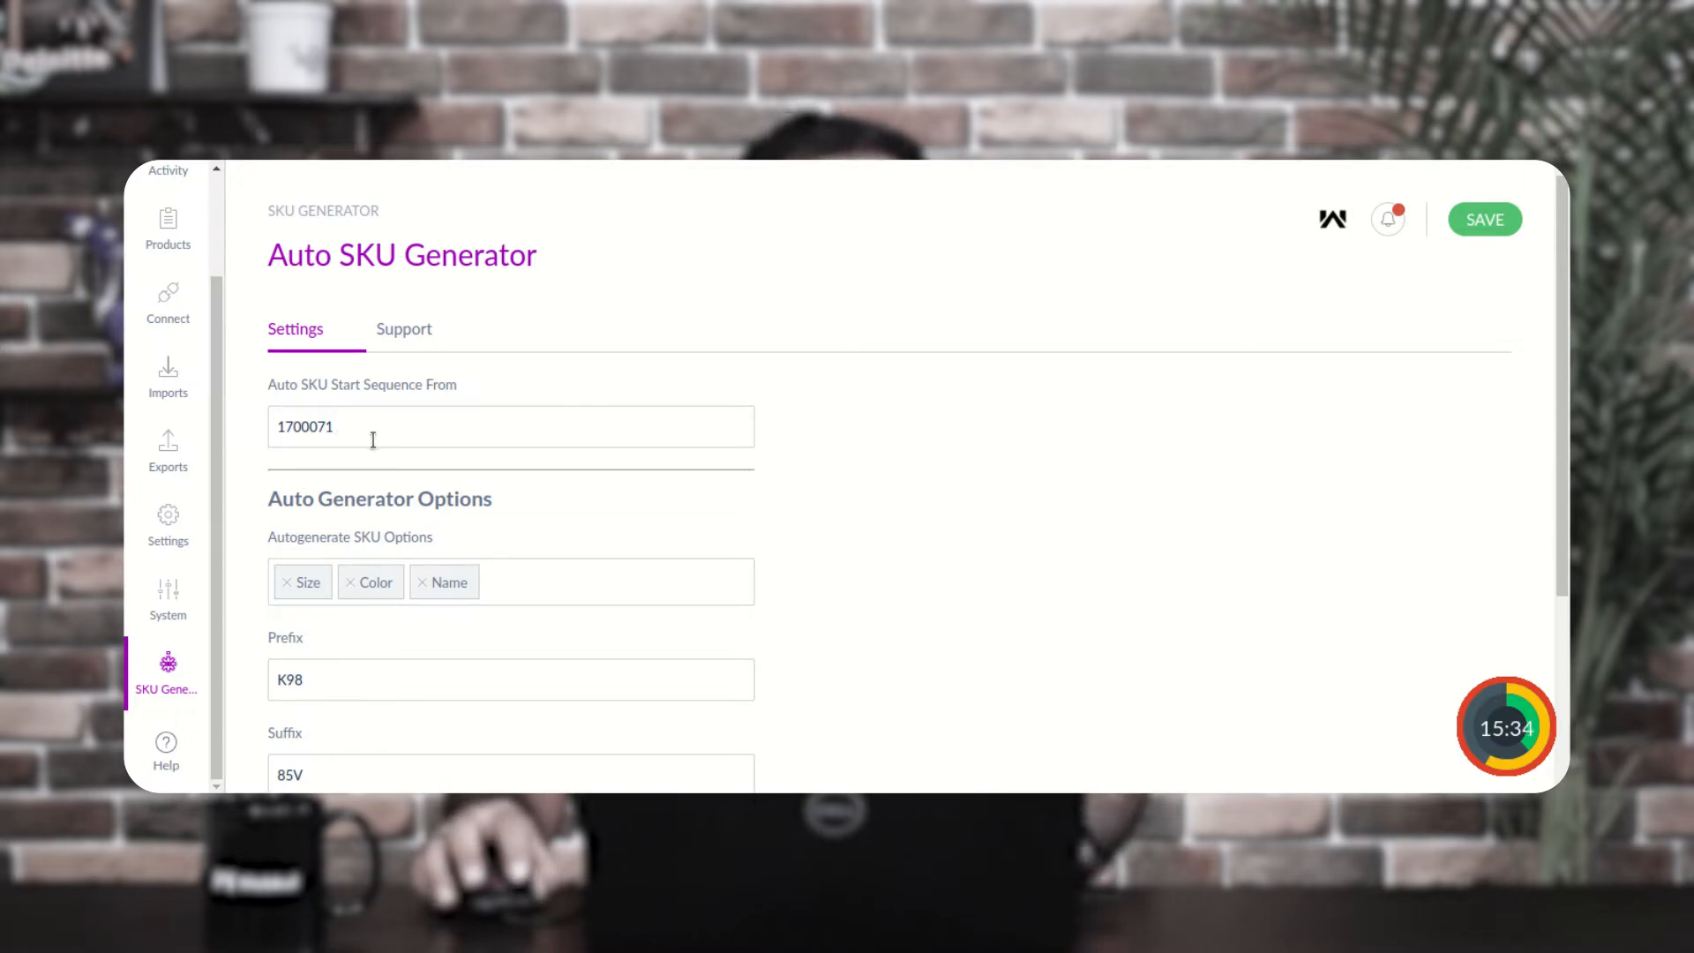
{"action": "left_click_drag", "start_coordinate": [349, 423], "coordinate": [262, 428]}
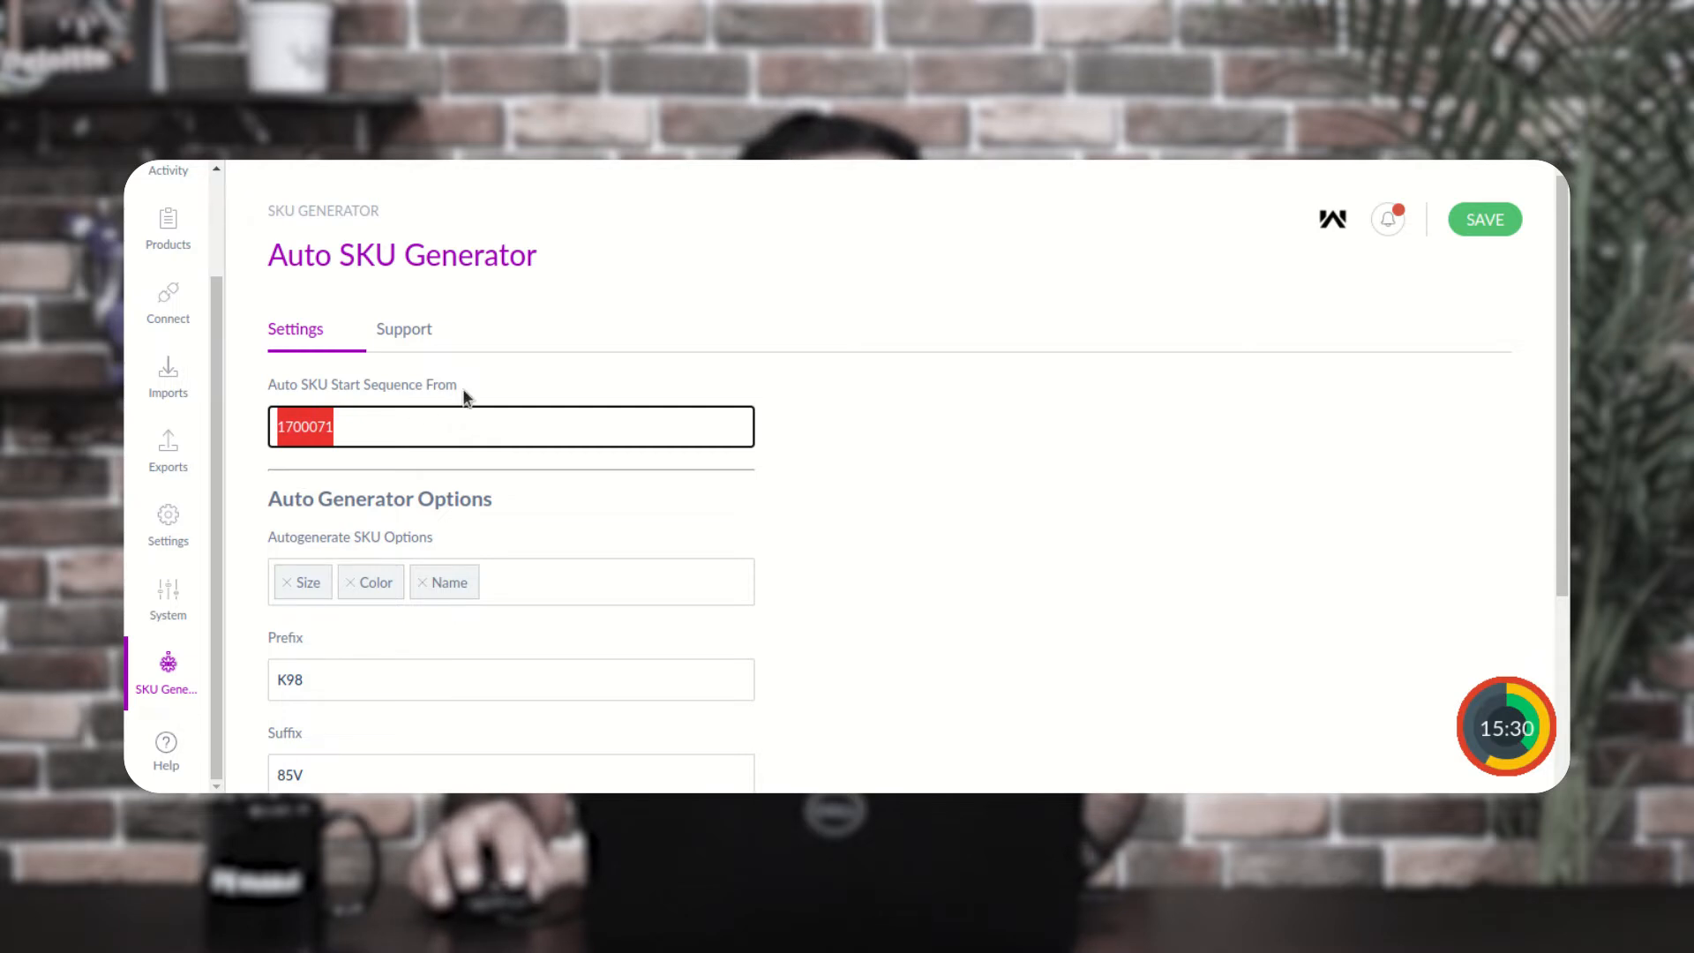
{"action": "left_click_drag", "start_coordinate": [462, 388], "coordinate": [266, 386]}
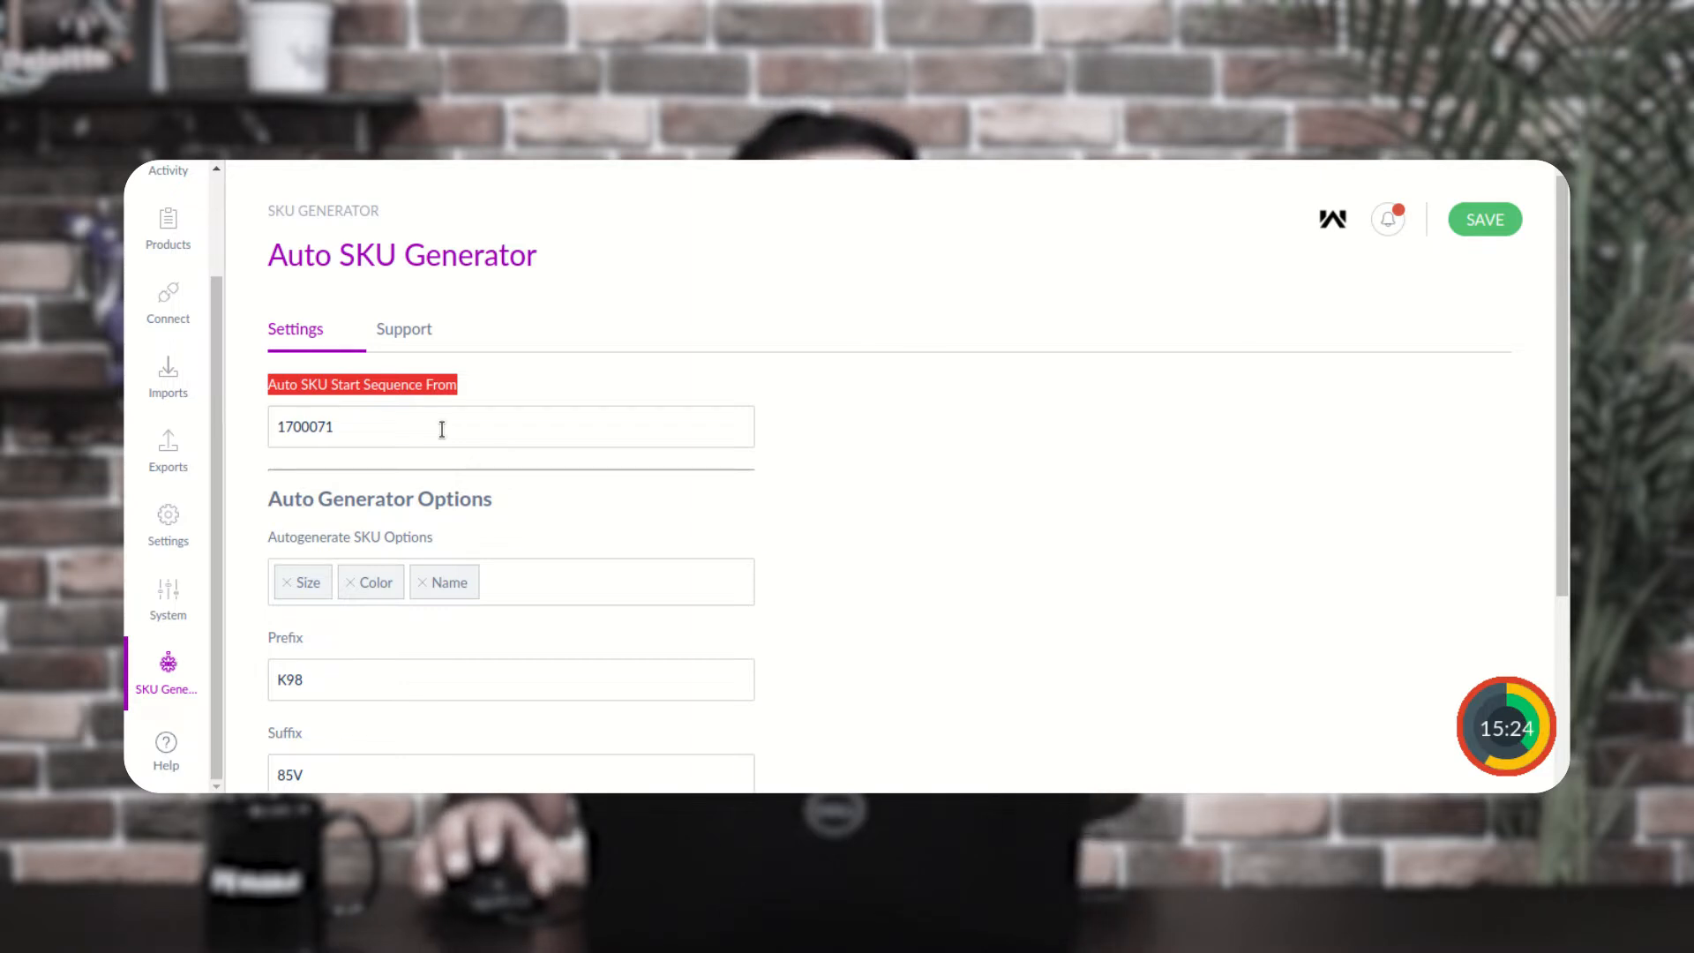
{"action": "left_click", "coordinate": [339, 424]}
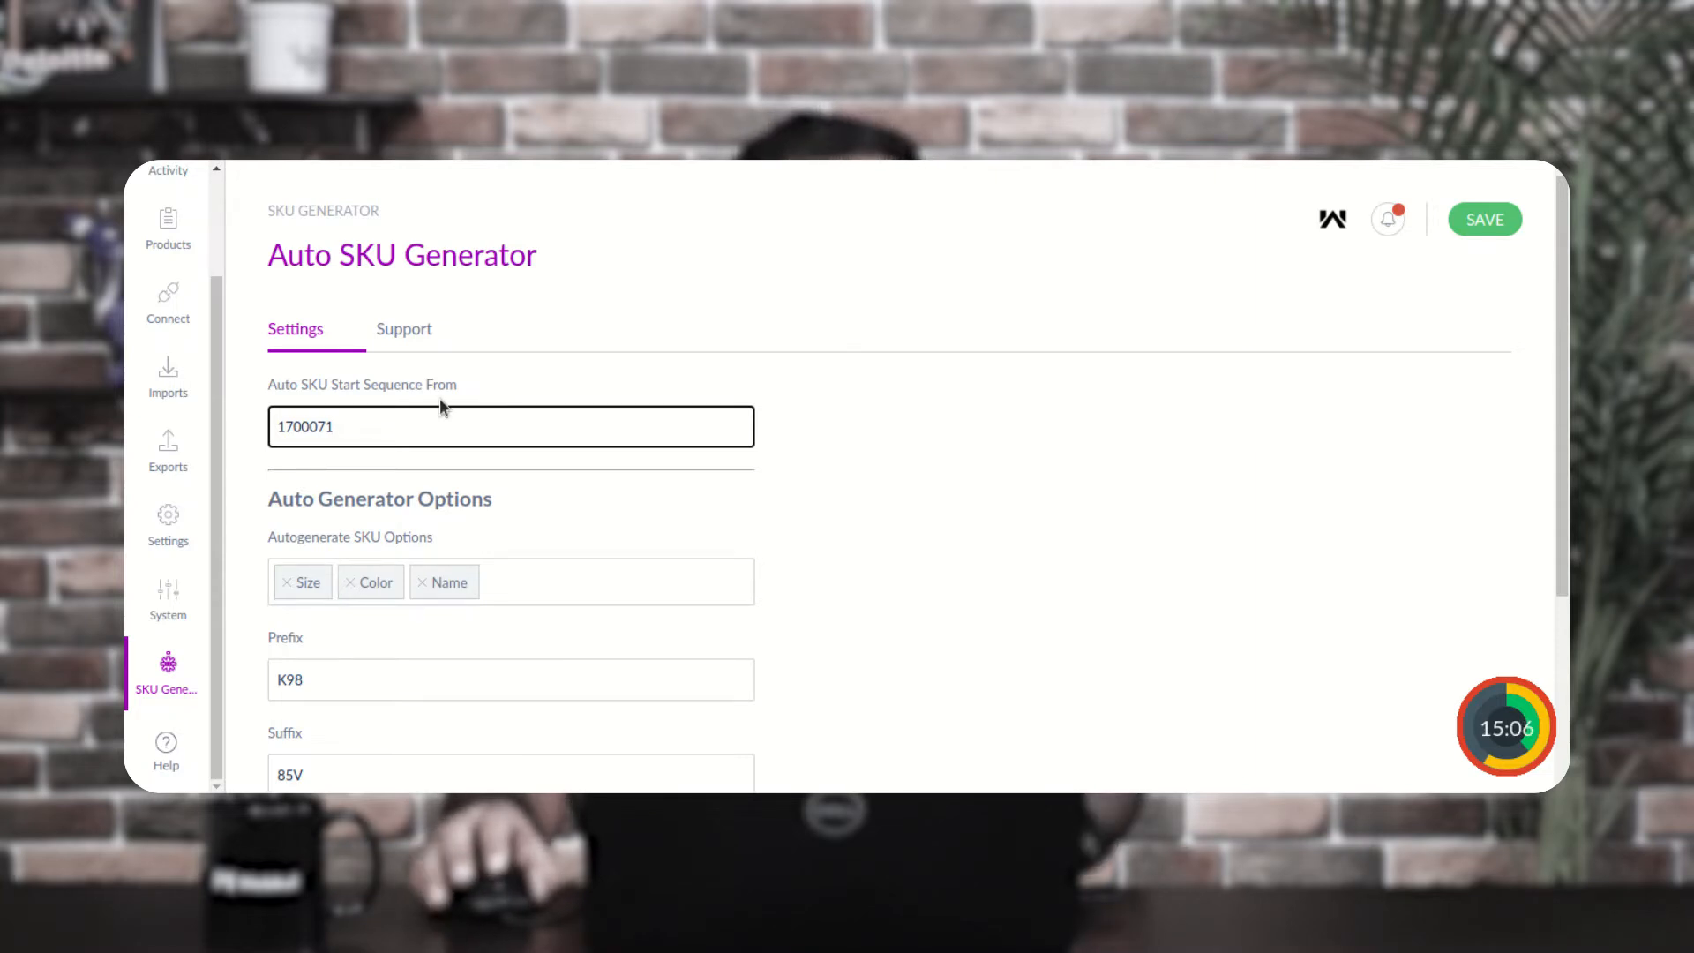
Step: Examine which attributes are available for the Autogenerate SKU Options
{"action": "scroll", "coordinate": [385, 516], "scroll_direction": "down", "scroll_amount": 1}
{"action": "left_click_drag", "start_coordinate": [295, 450], "coordinate": [468, 458]}
{"action": "left_click", "coordinate": [496, 455]}
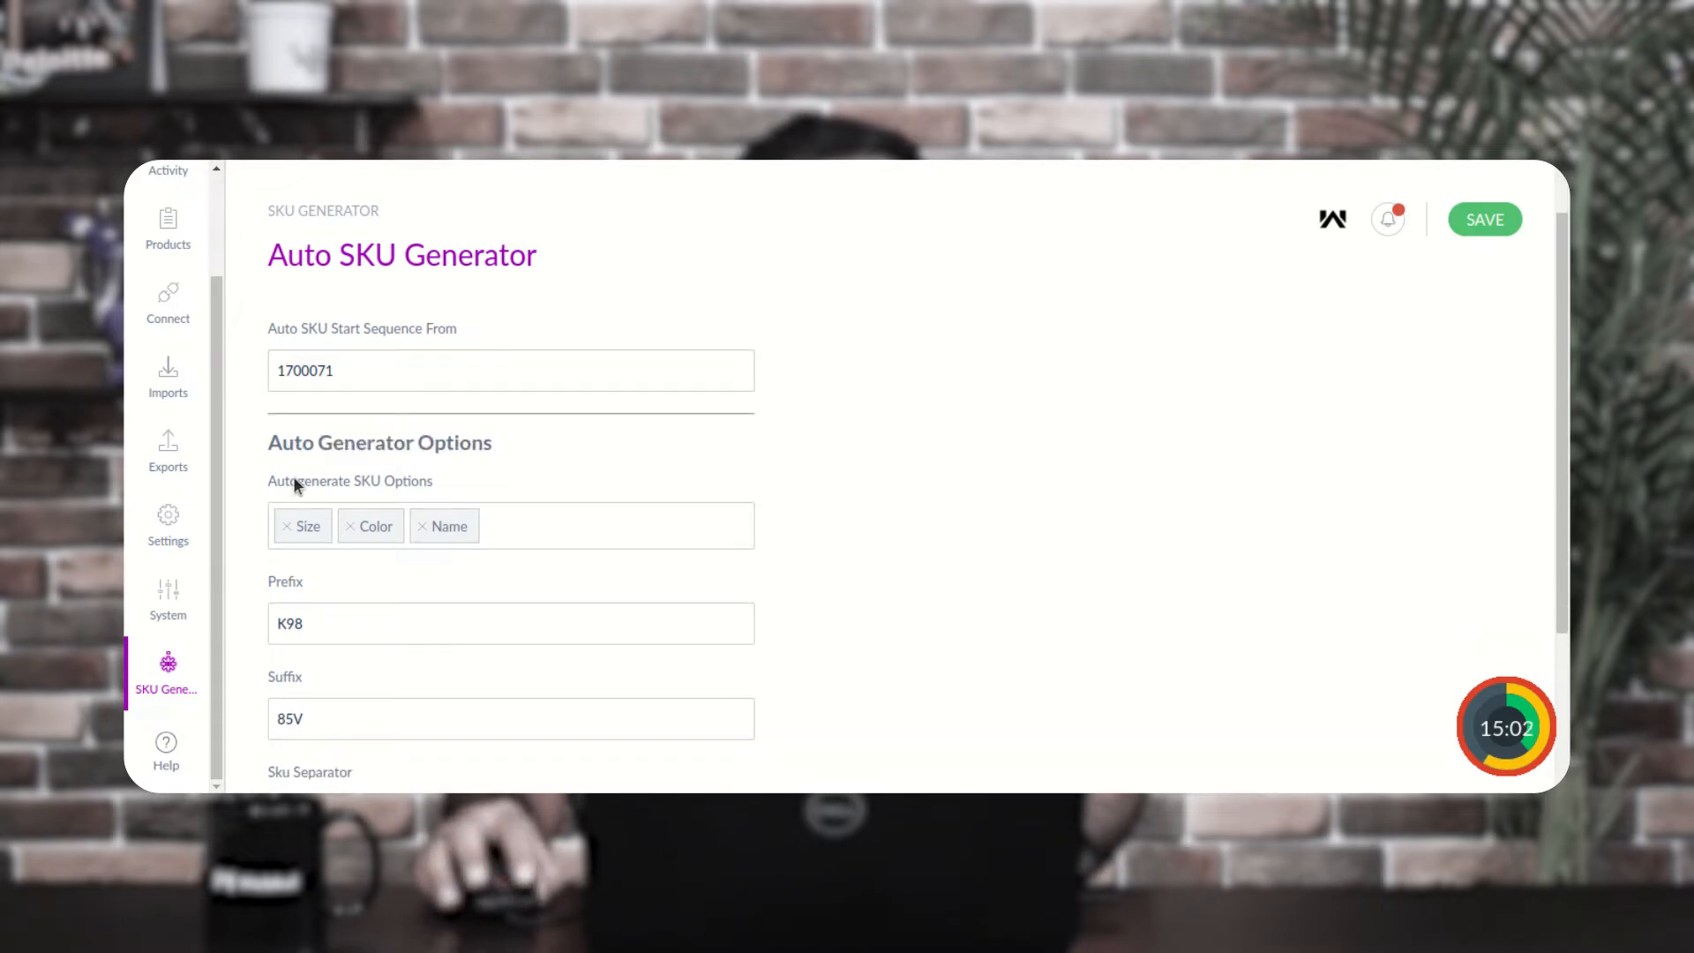
{"action": "left_click_drag", "start_coordinate": [288, 479], "coordinate": [430, 481]}
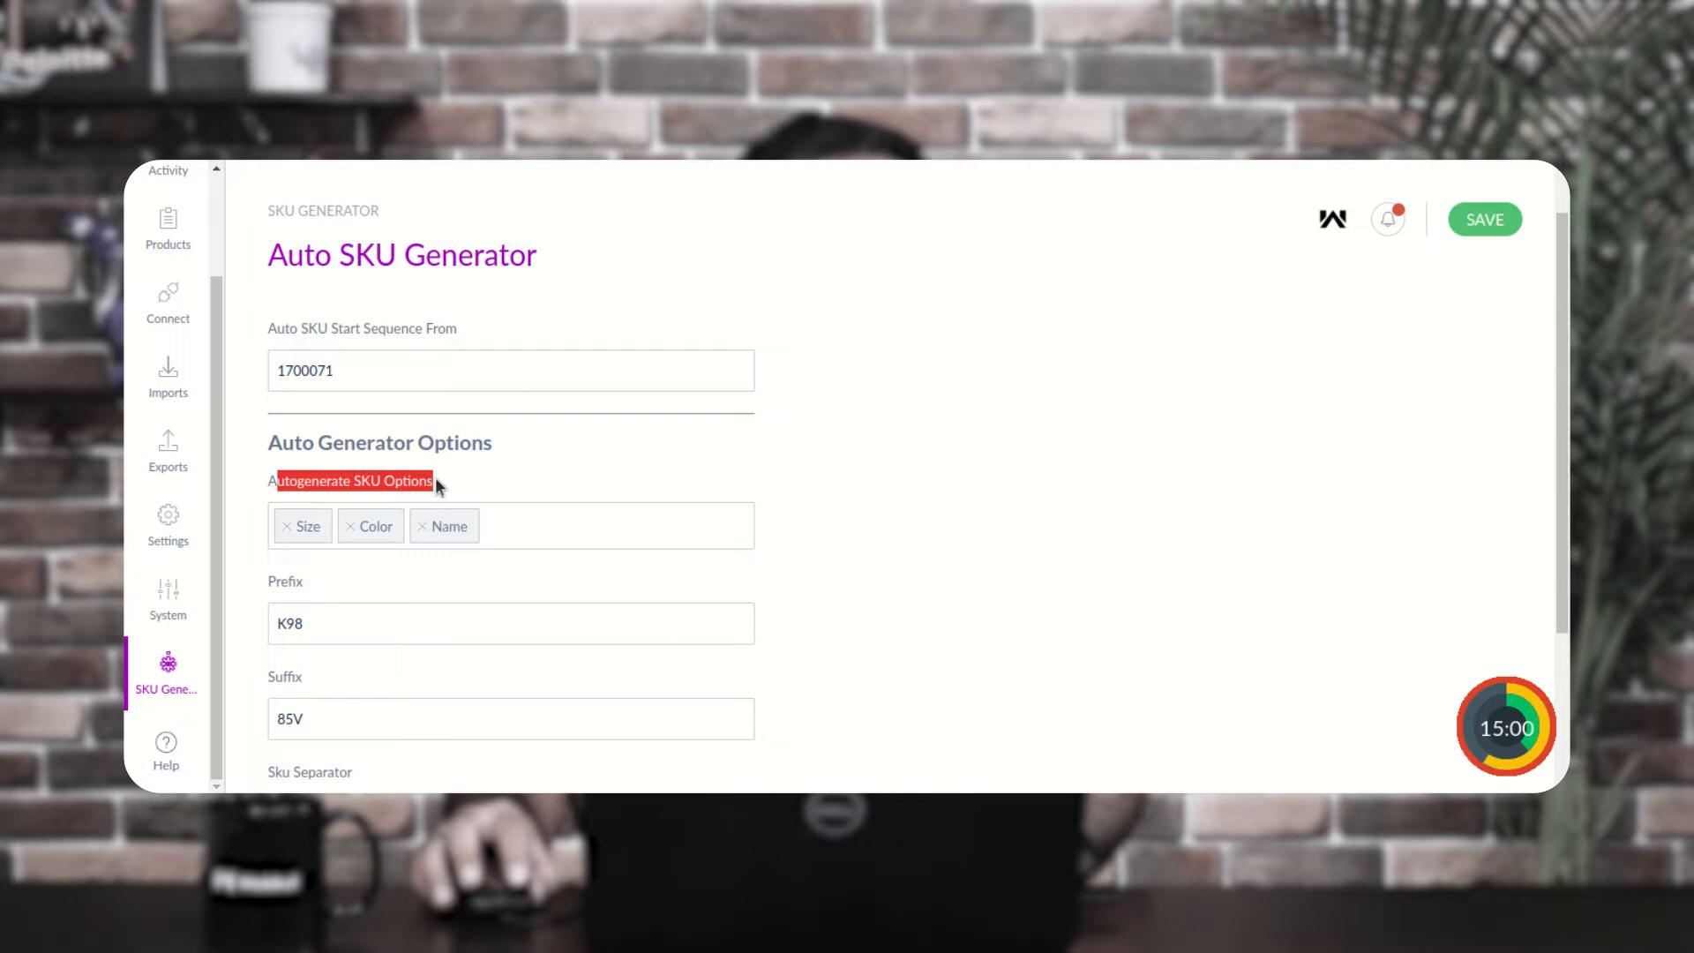
{"action": "left_click", "coordinate": [438, 481]}
{"action": "left_click", "coordinate": [511, 520]}
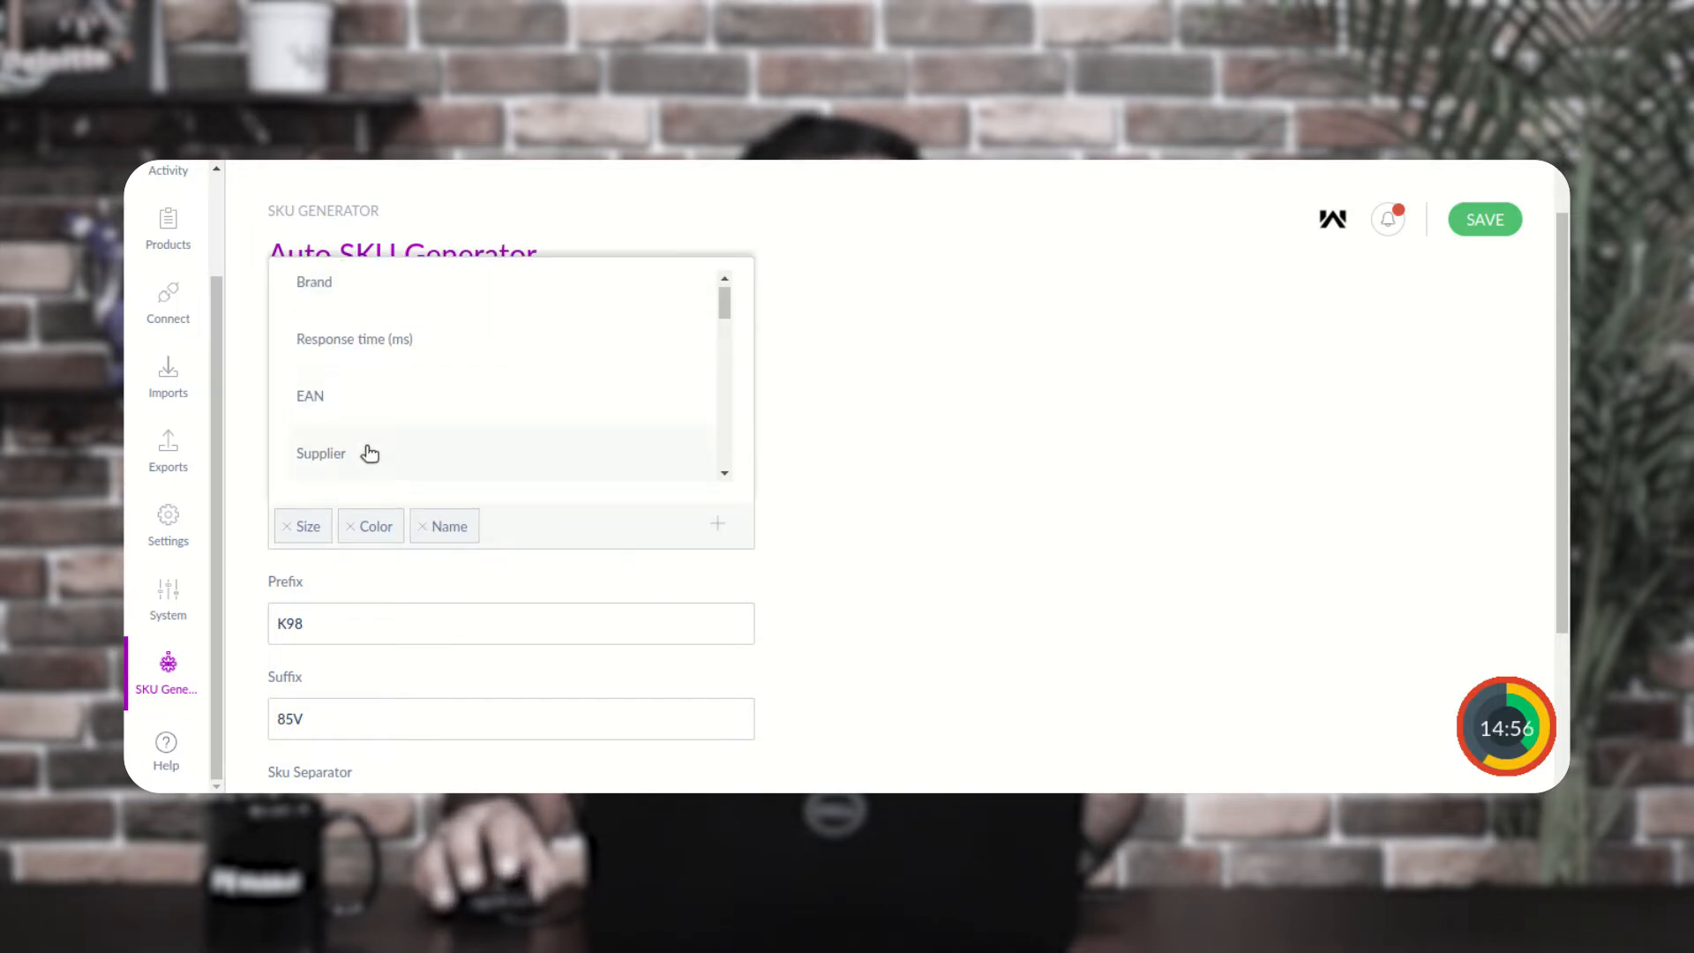
{"action": "left_click", "coordinate": [829, 400]}
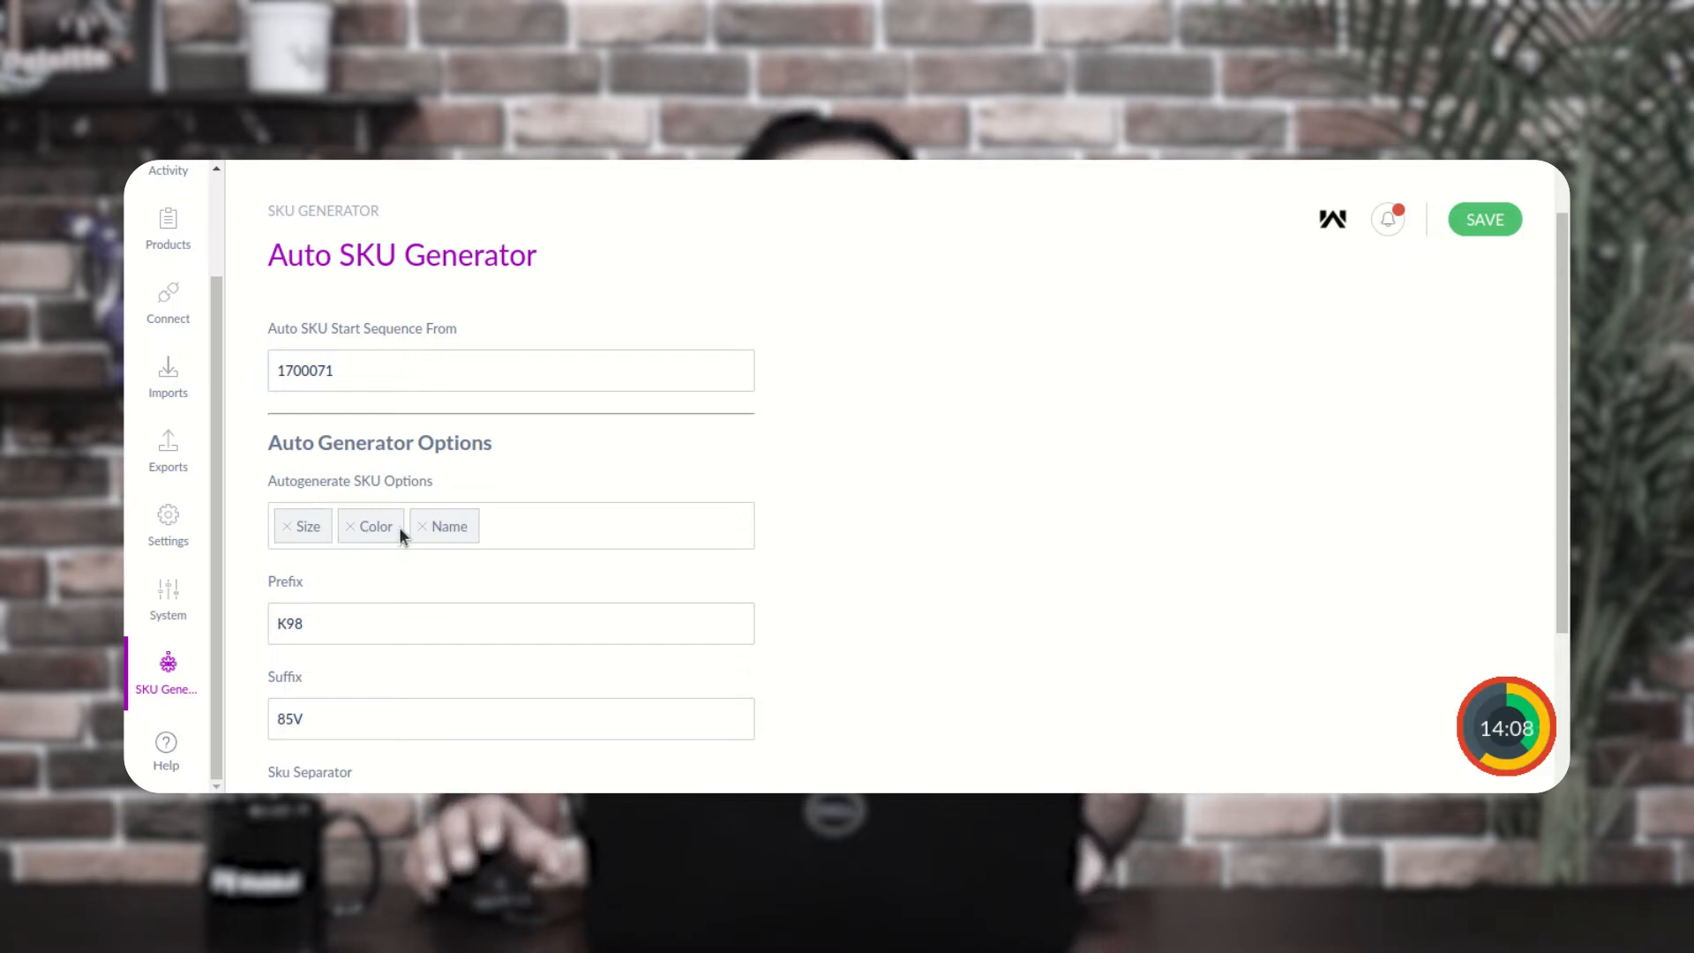
Step: Review the Prefix and Suffix values configured for generated SKUs
{"action": "scroll", "coordinate": [399, 526], "scroll_direction": "down", "scroll_amount": 1}
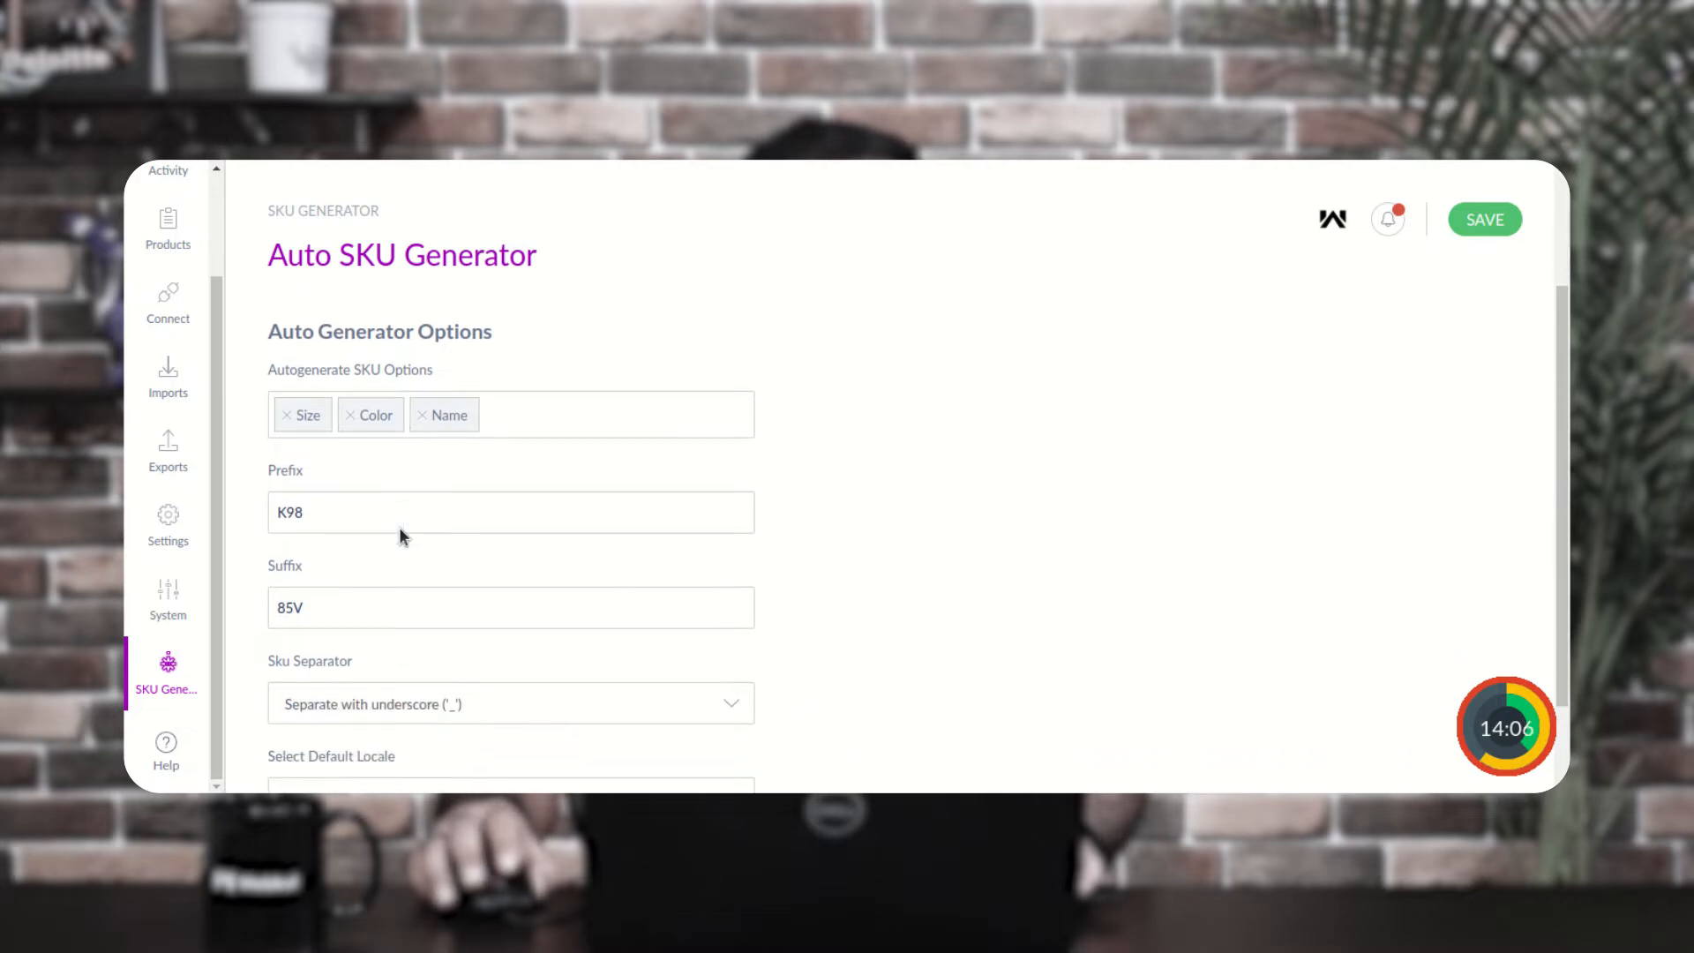
{"action": "left_click_drag", "start_coordinate": [275, 471], "coordinate": [306, 475]}
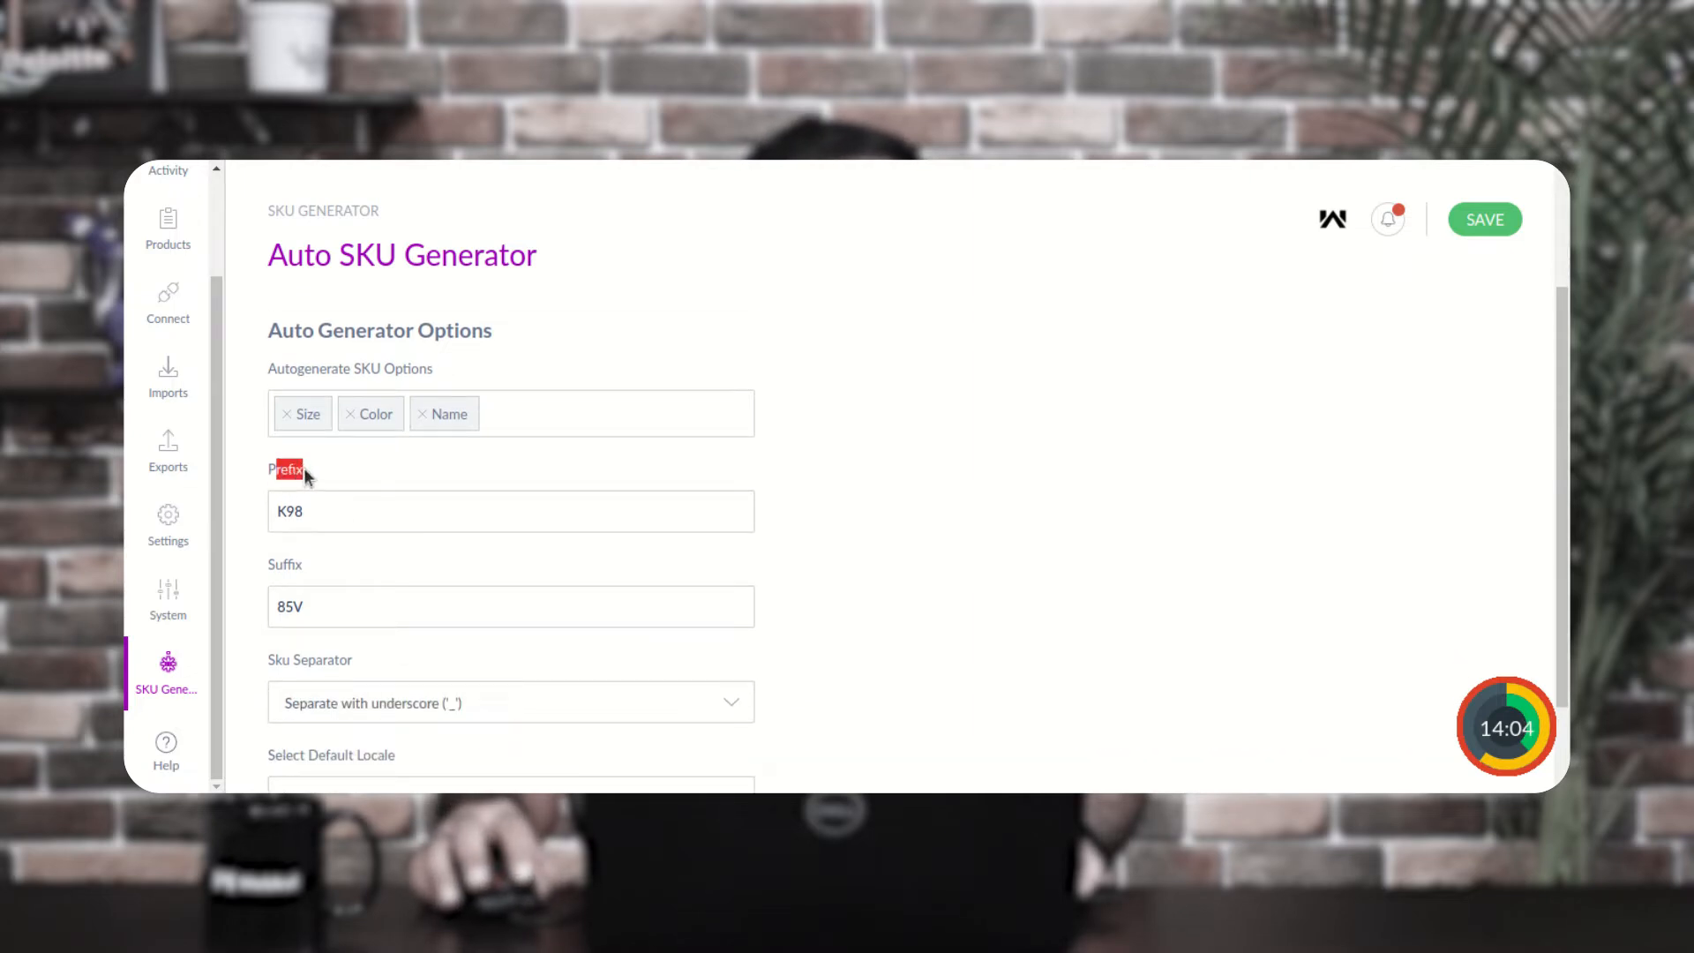
{"action": "scroll", "coordinate": [339, 477], "scroll_direction": "down", "scroll_amount": 1}
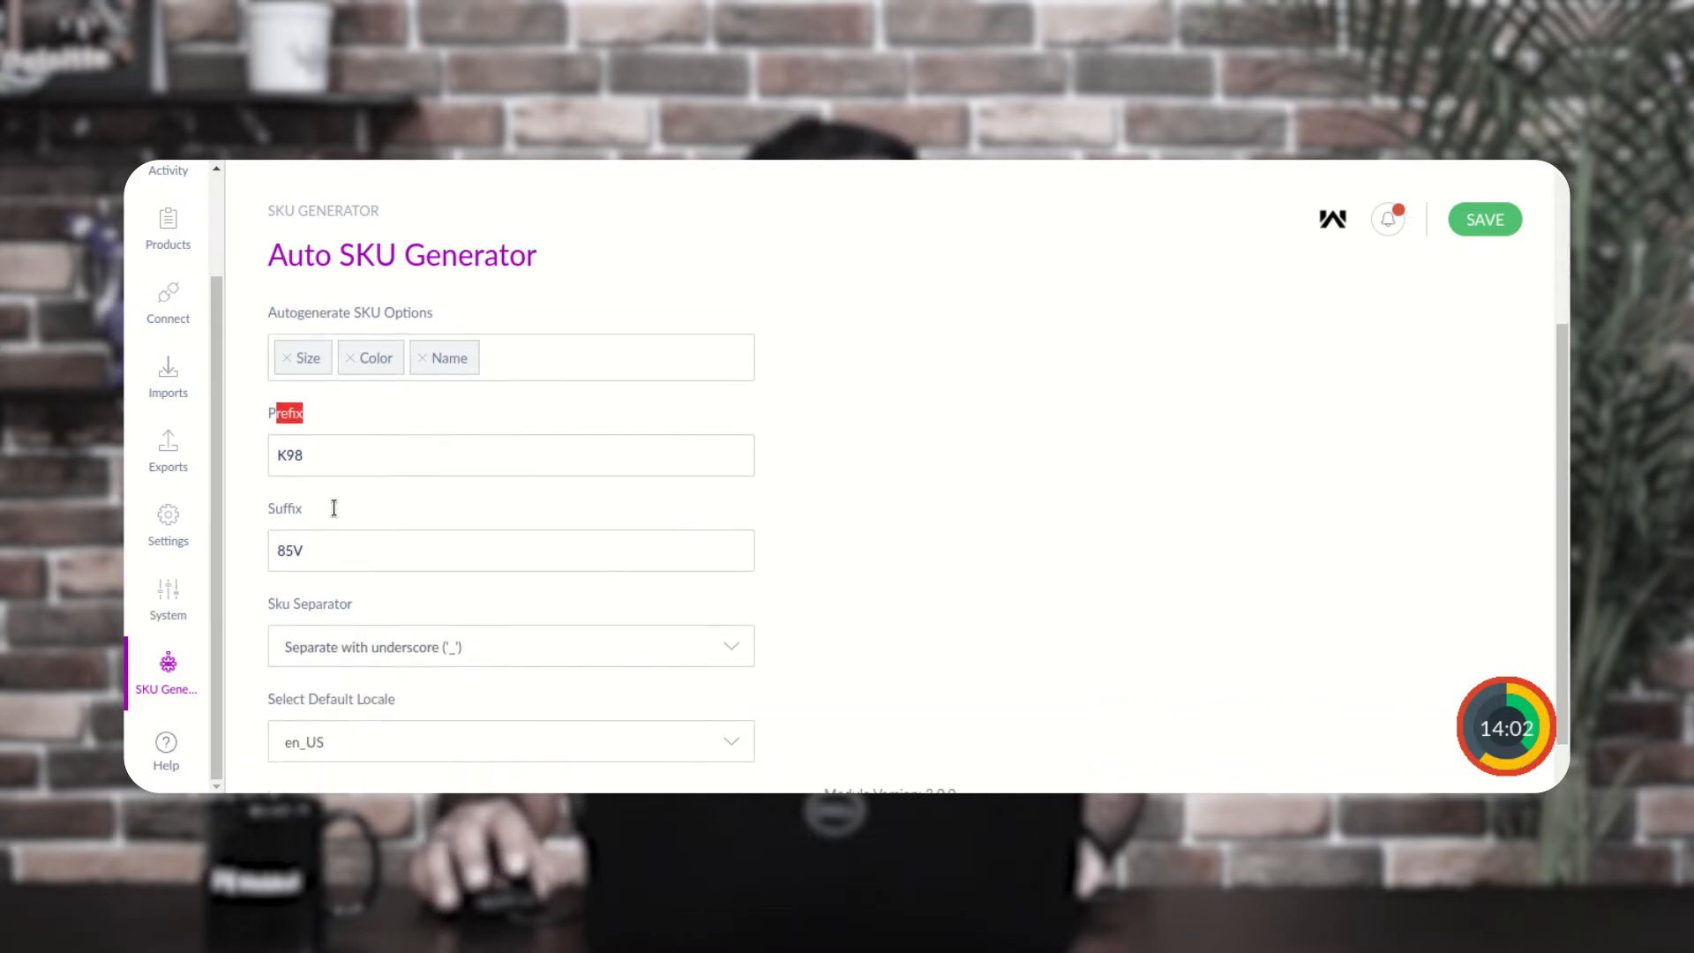
{"action": "left_click_drag", "start_coordinate": [313, 470], "coordinate": [260, 458]}
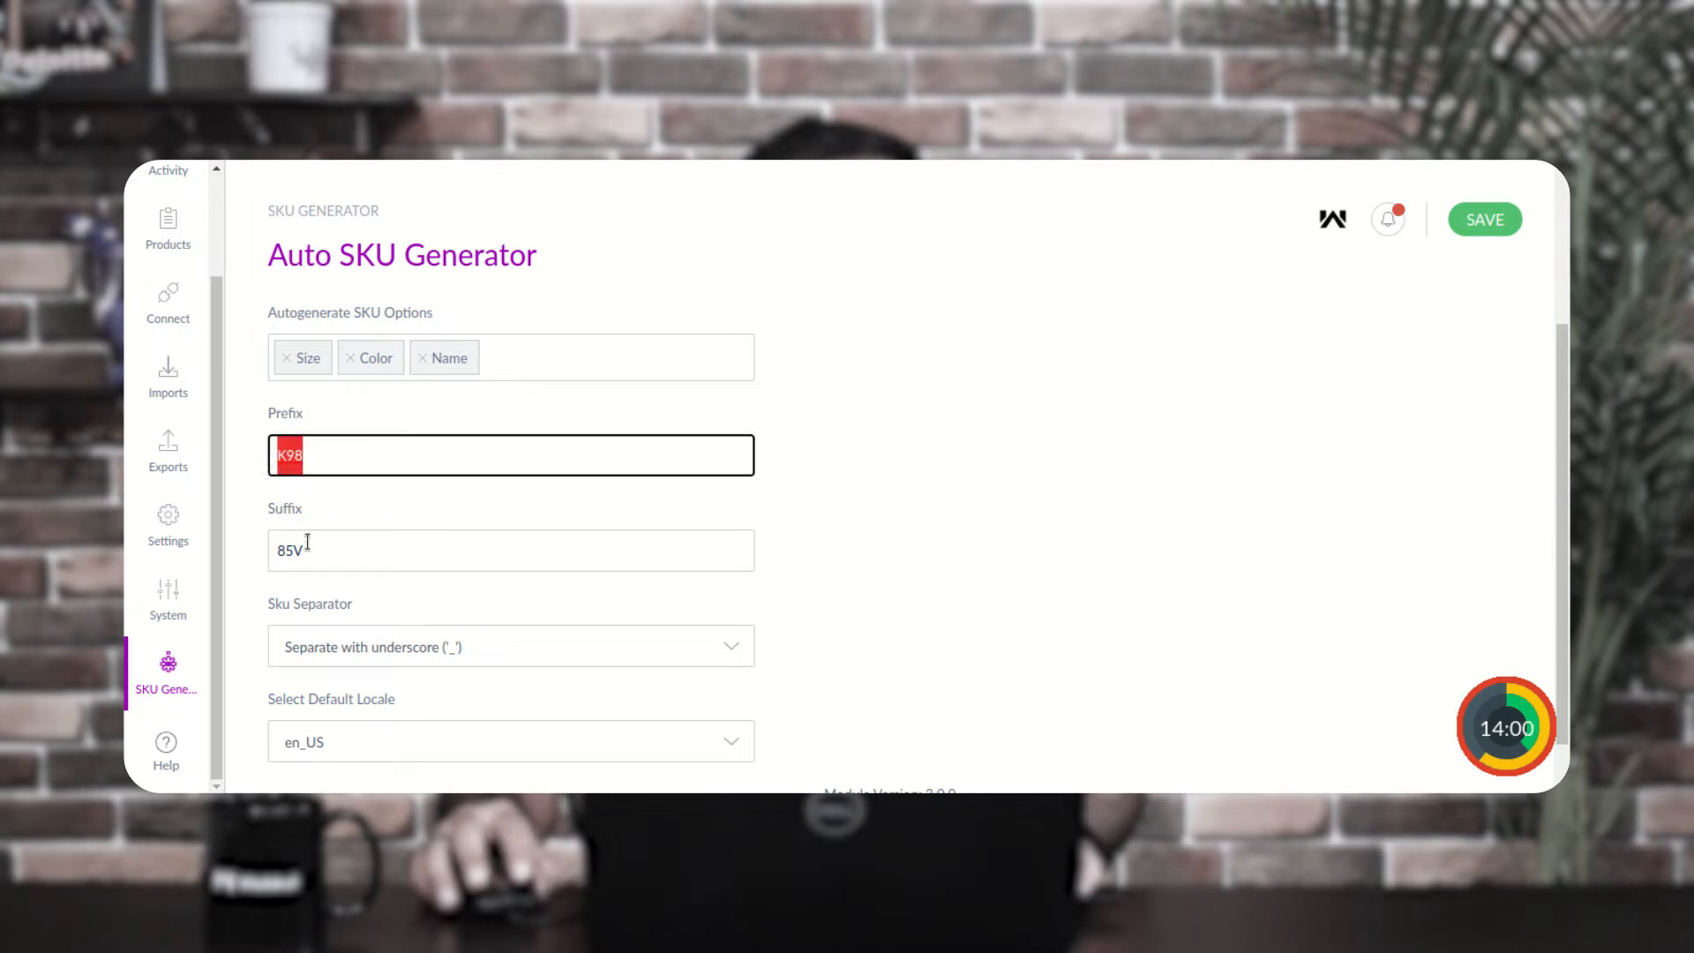
{"action": "left_click_drag", "start_coordinate": [312, 553], "coordinate": [269, 548]}
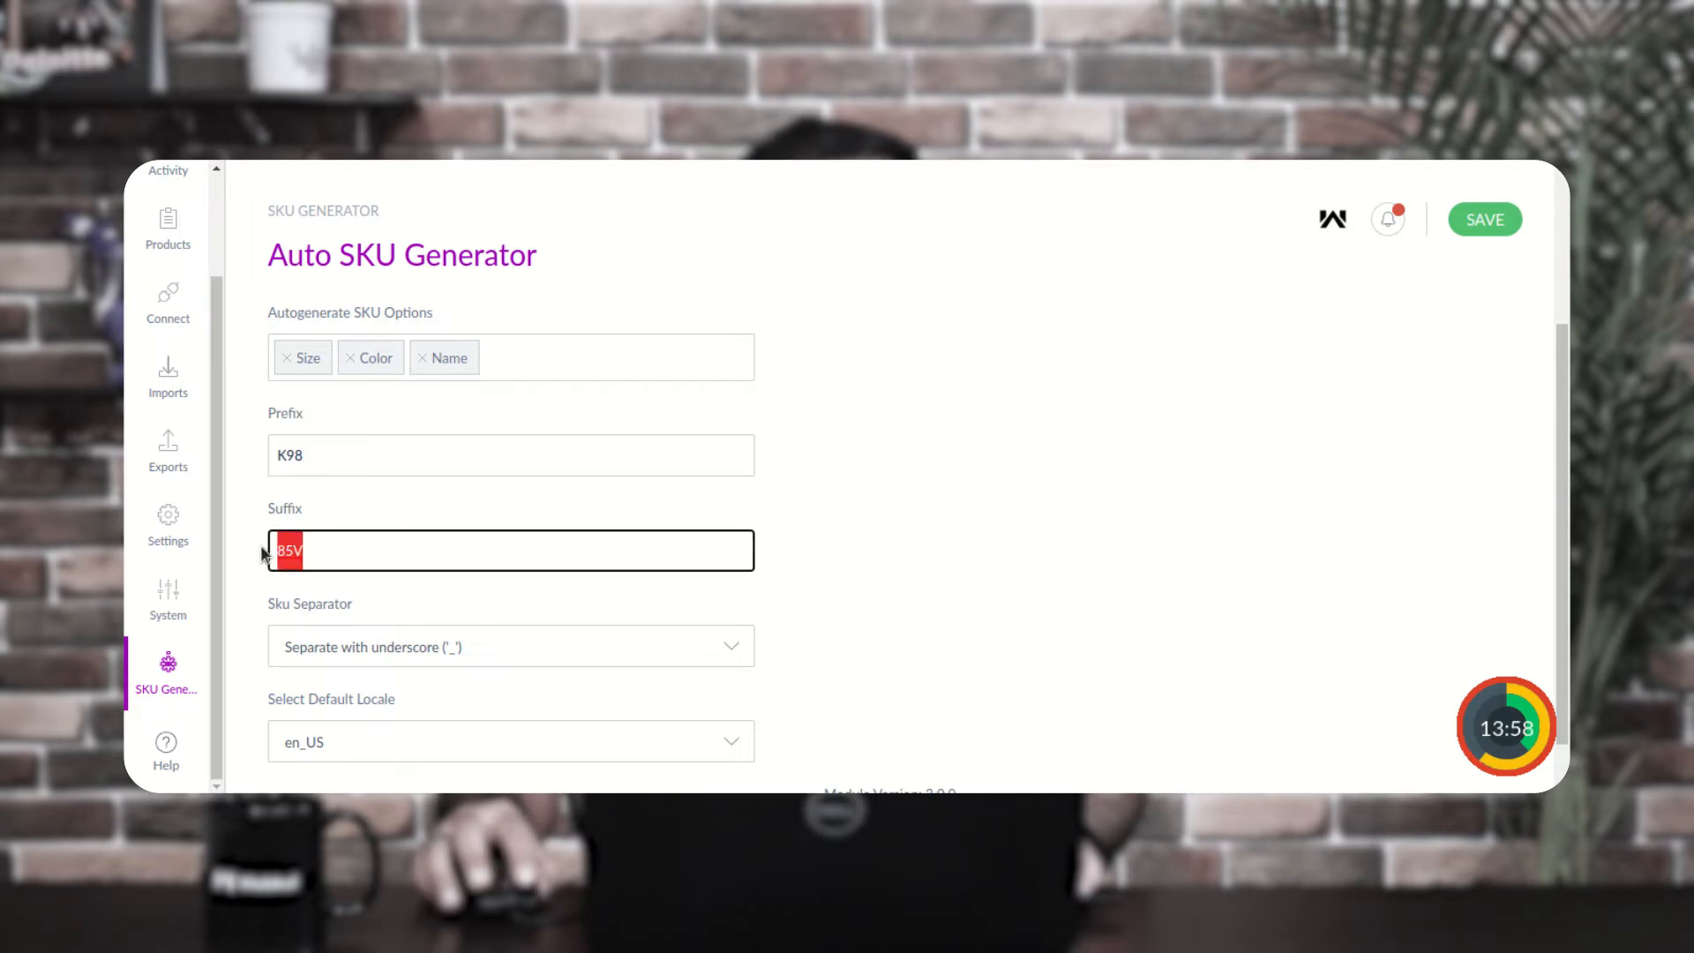
Step: Examine the available Sku Separator choices and the Select Default Locale setting
{"action": "scroll", "coordinate": [313, 564], "scroll_direction": "down", "scroll_amount": 1}
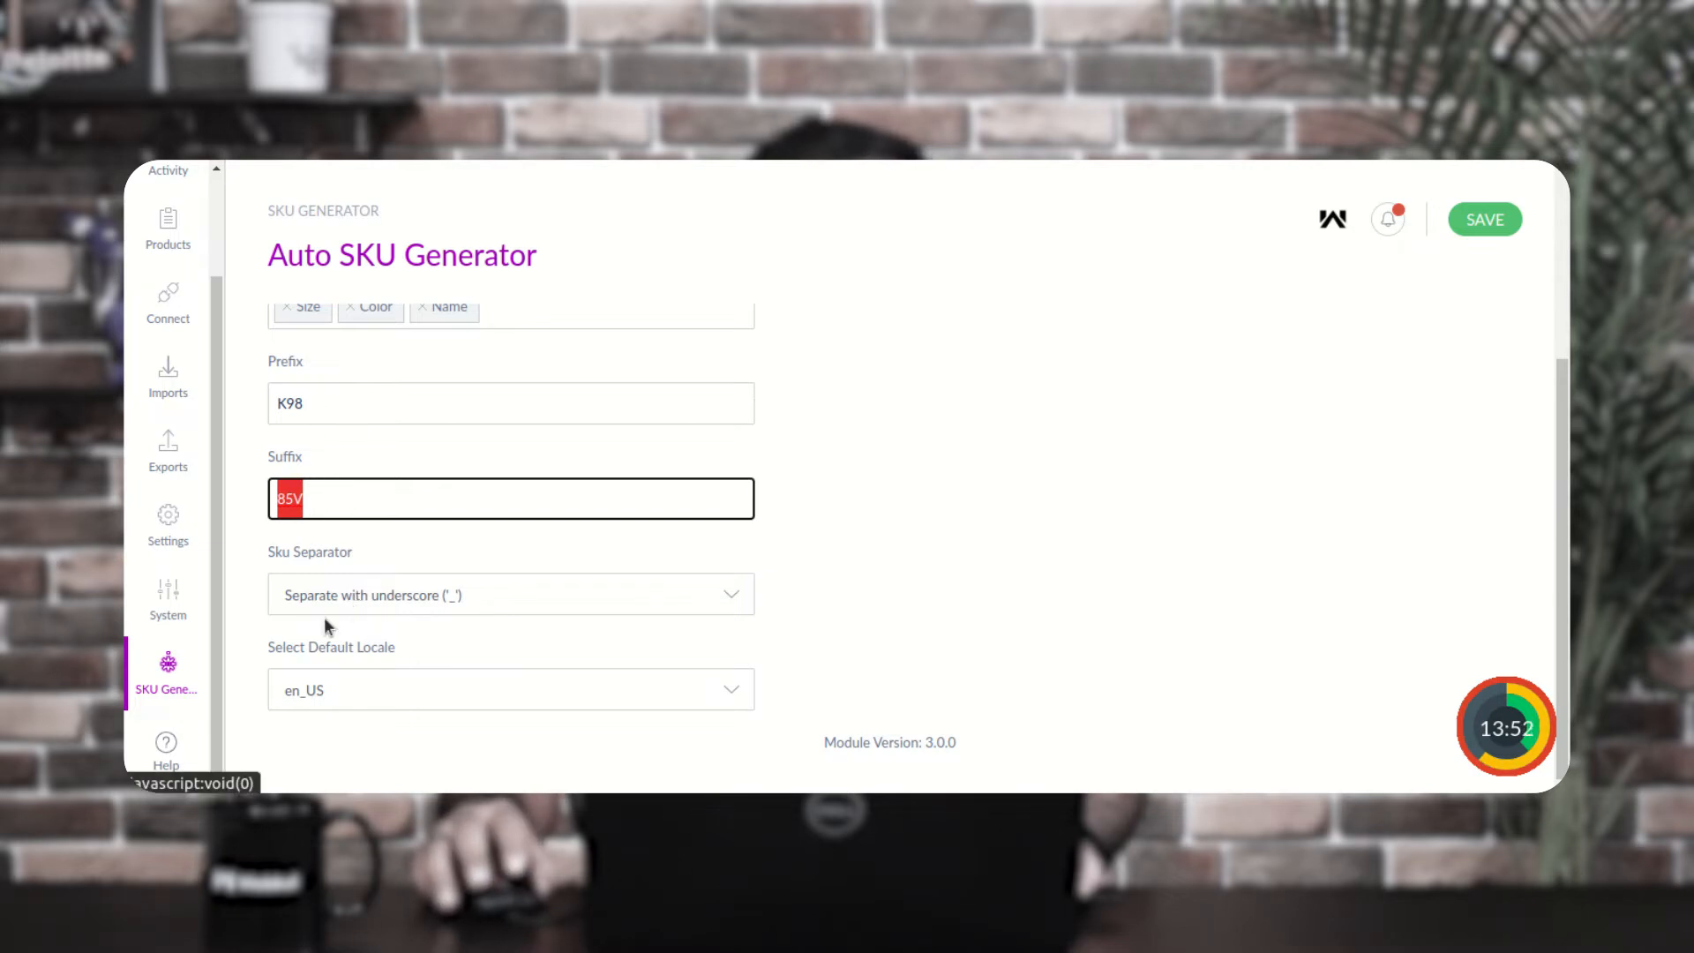
{"action": "left_click", "coordinate": [274, 556]}
{"action": "left_click_drag", "start_coordinate": [366, 565], "coordinate": [378, 561]}
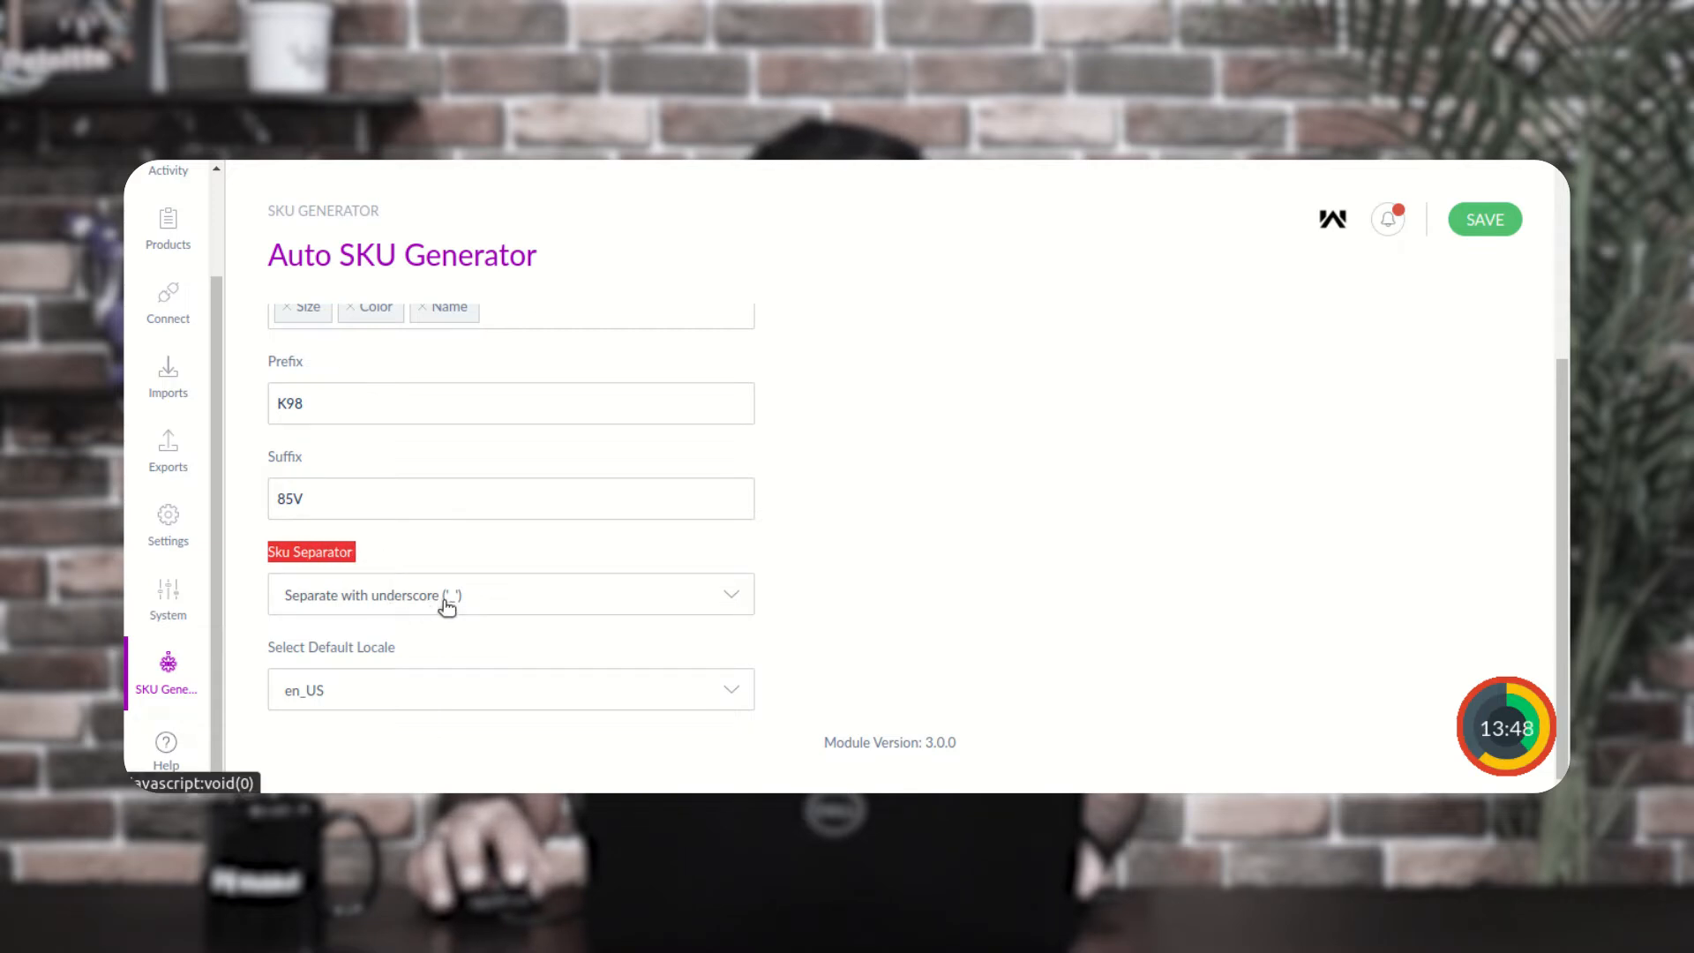
{"action": "left_click", "coordinate": [511, 597]}
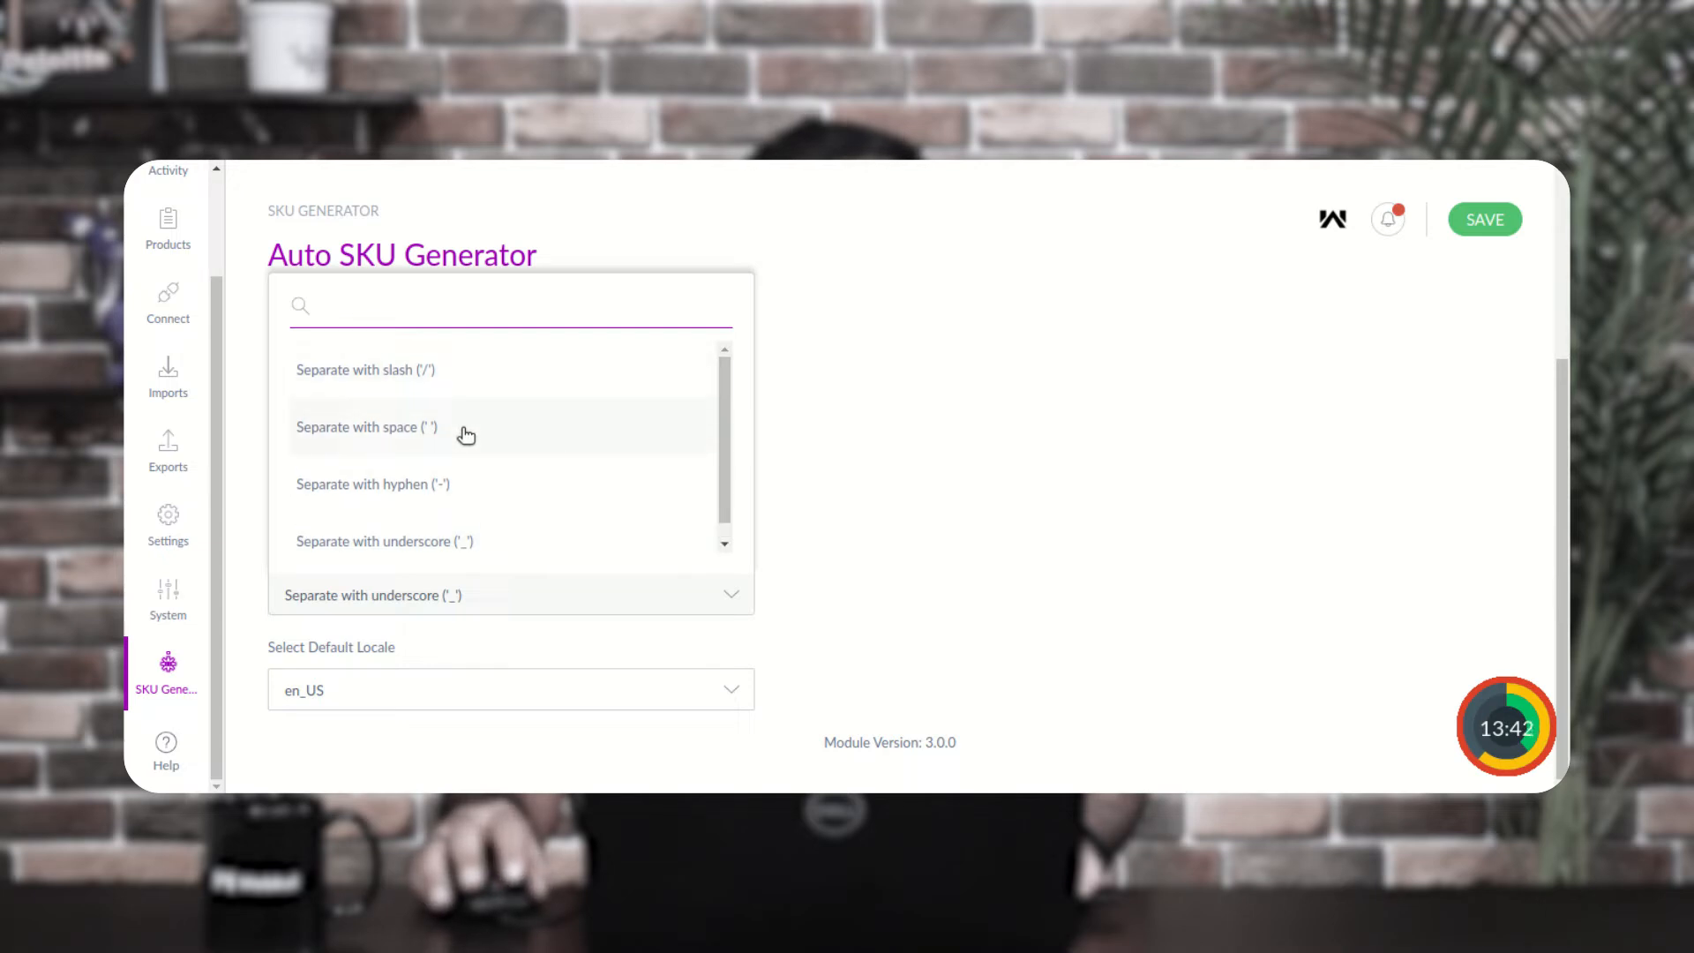
{"action": "scroll", "coordinate": [484, 545], "scroll_direction": "down", "scroll_amount": 1}
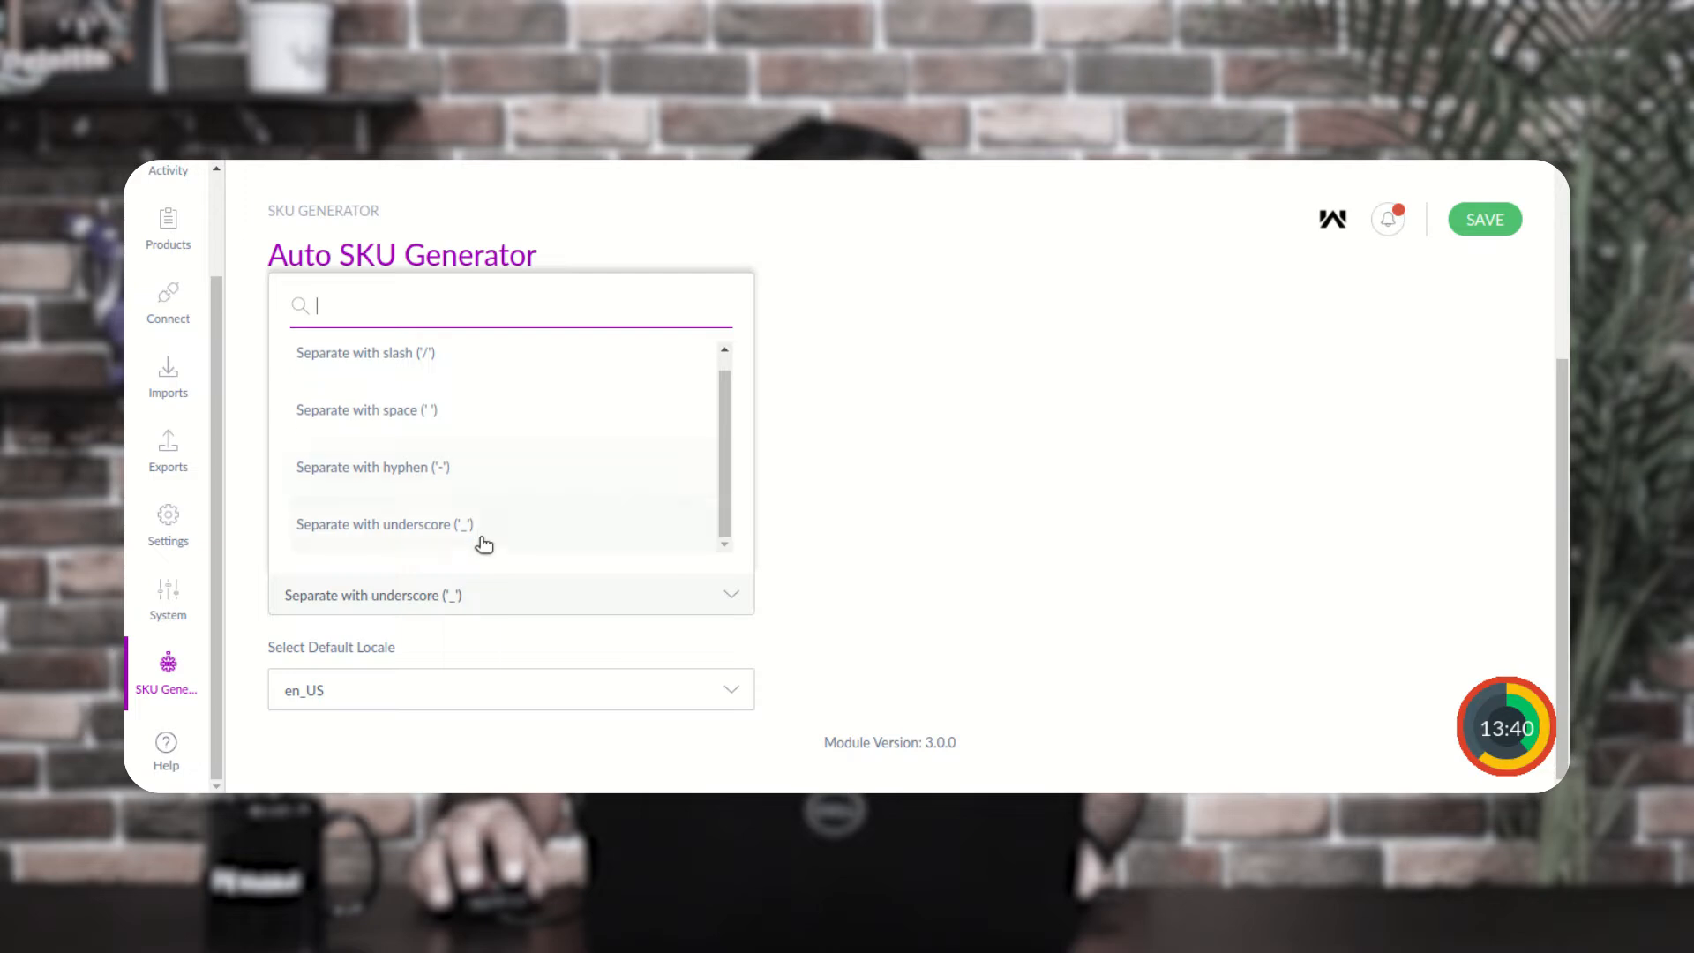
{"action": "left_click", "coordinate": [922, 533]}
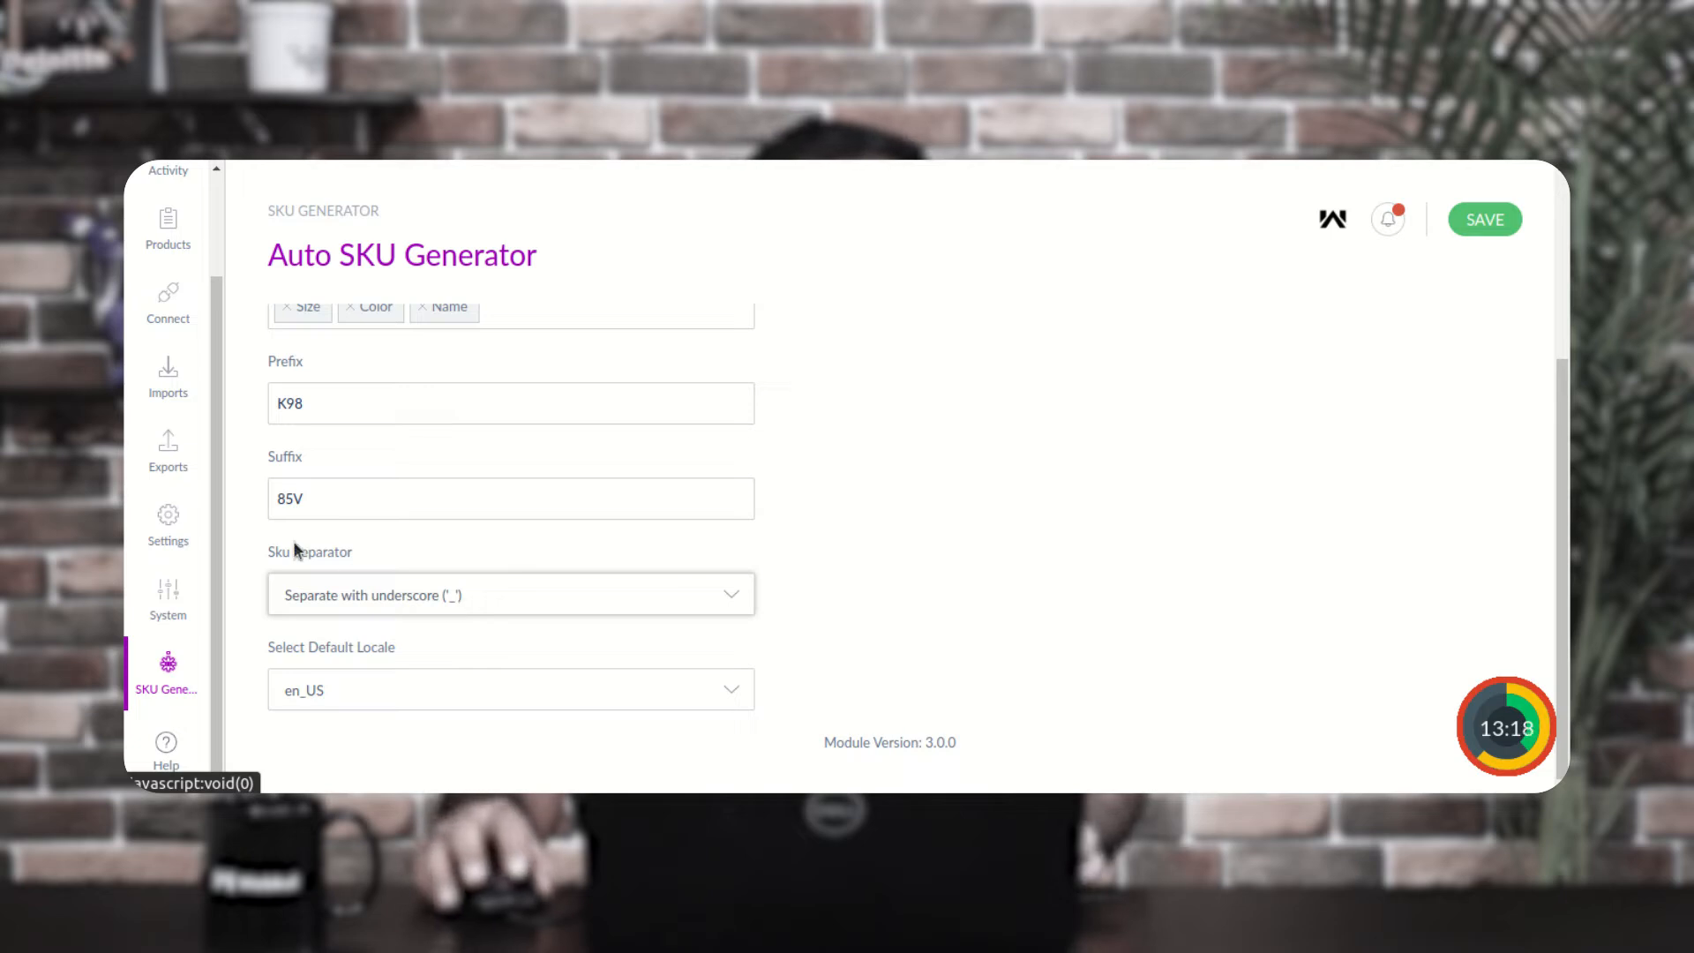
{"action": "left_click_drag", "start_coordinate": [281, 552], "coordinate": [347, 558]}
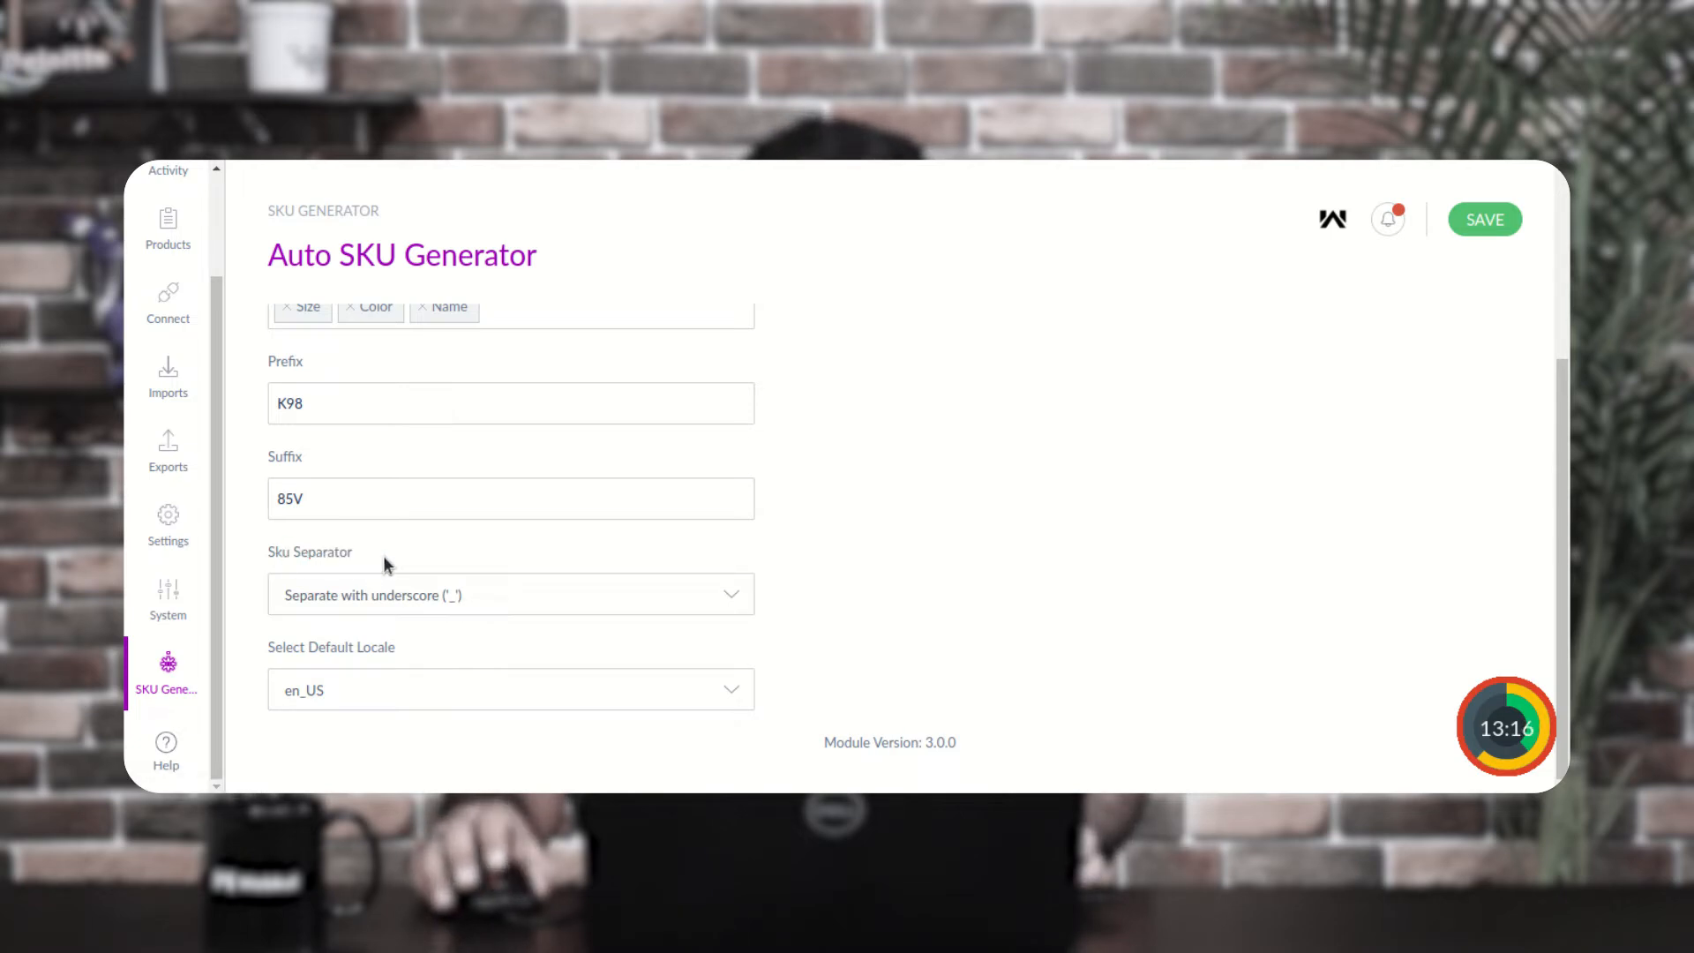
{"action": "left_click_drag", "start_coordinate": [283, 651], "coordinate": [377, 650]}
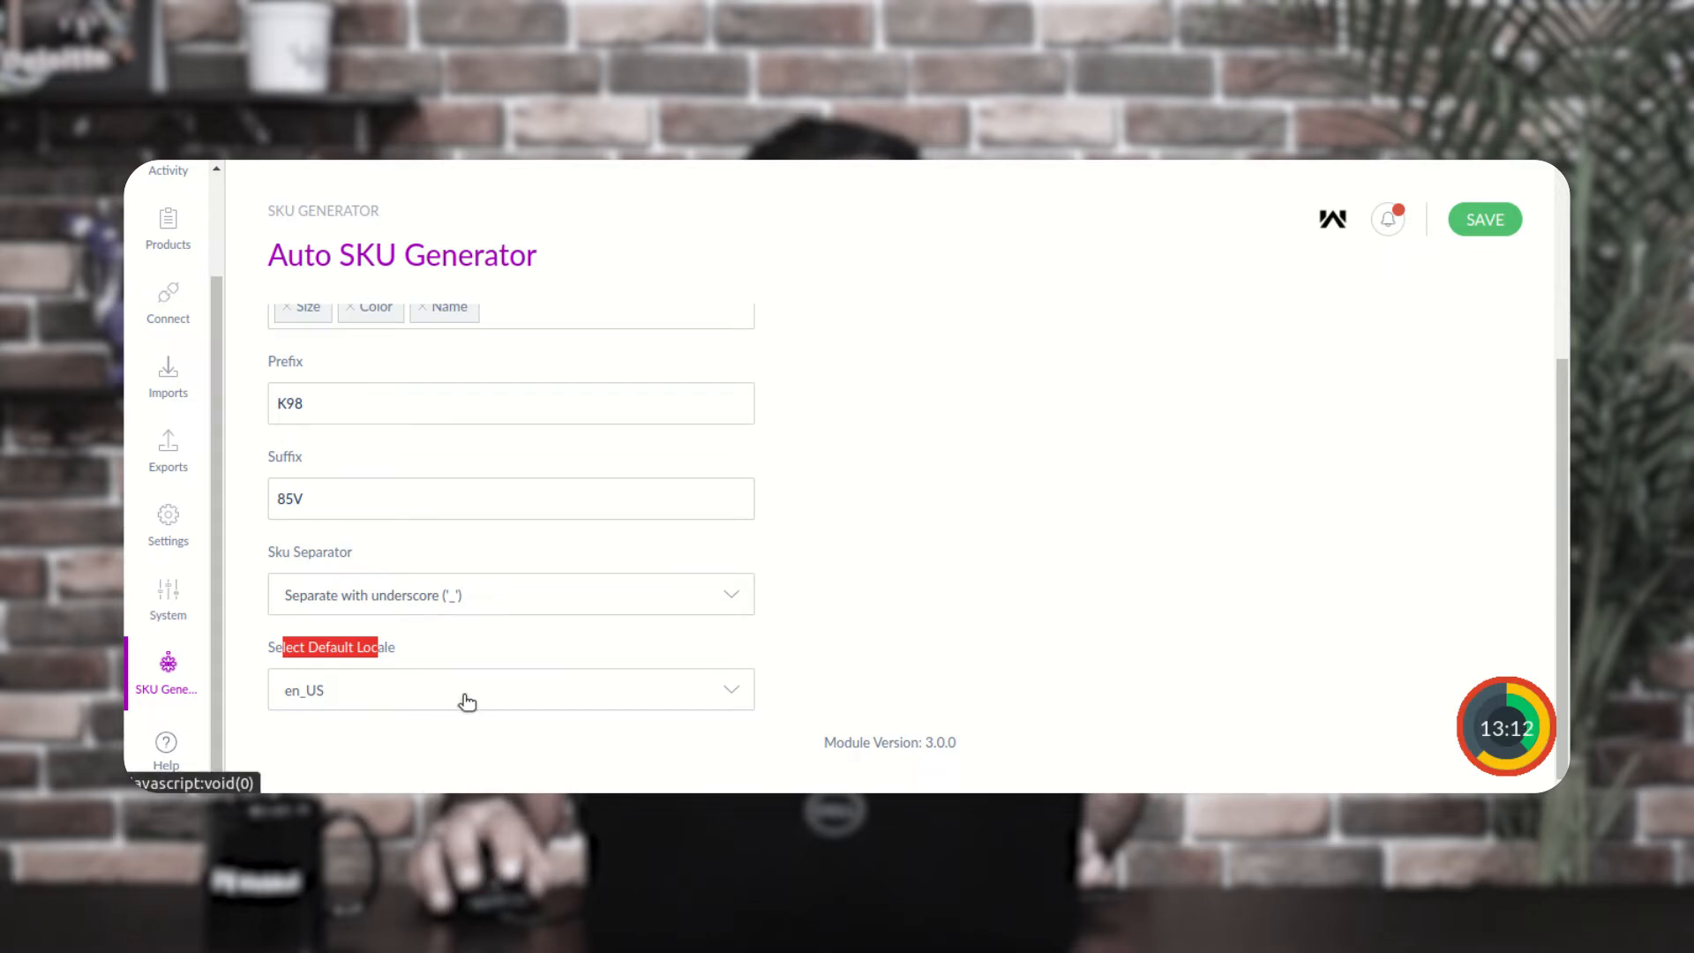
{"action": "left_click", "coordinate": [876, 515]}
Step: Try to save the Auto SKU Generator settings with the existing start sequence number
{"action": "scroll", "coordinate": [875, 531], "scroll_direction": "up", "scroll_amount": 1}
{"action": "scroll", "coordinate": [876, 531], "scroll_direction": "up", "scroll_amount": 3}
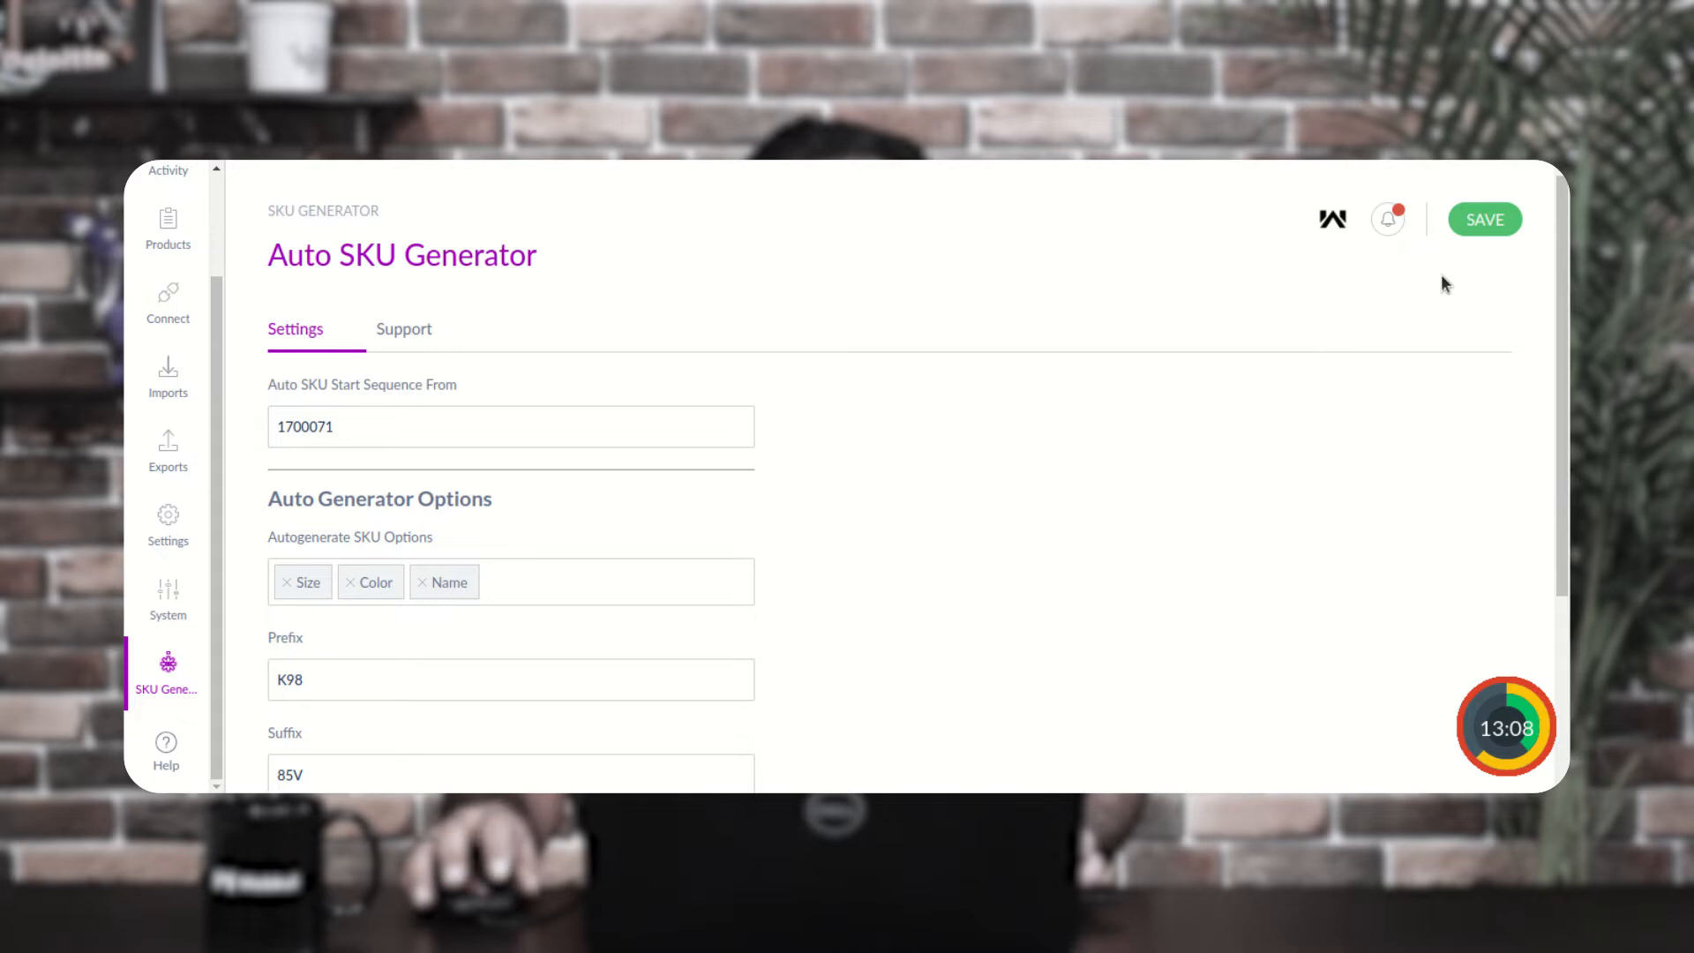
{"action": "left_click", "coordinate": [1483, 222]}
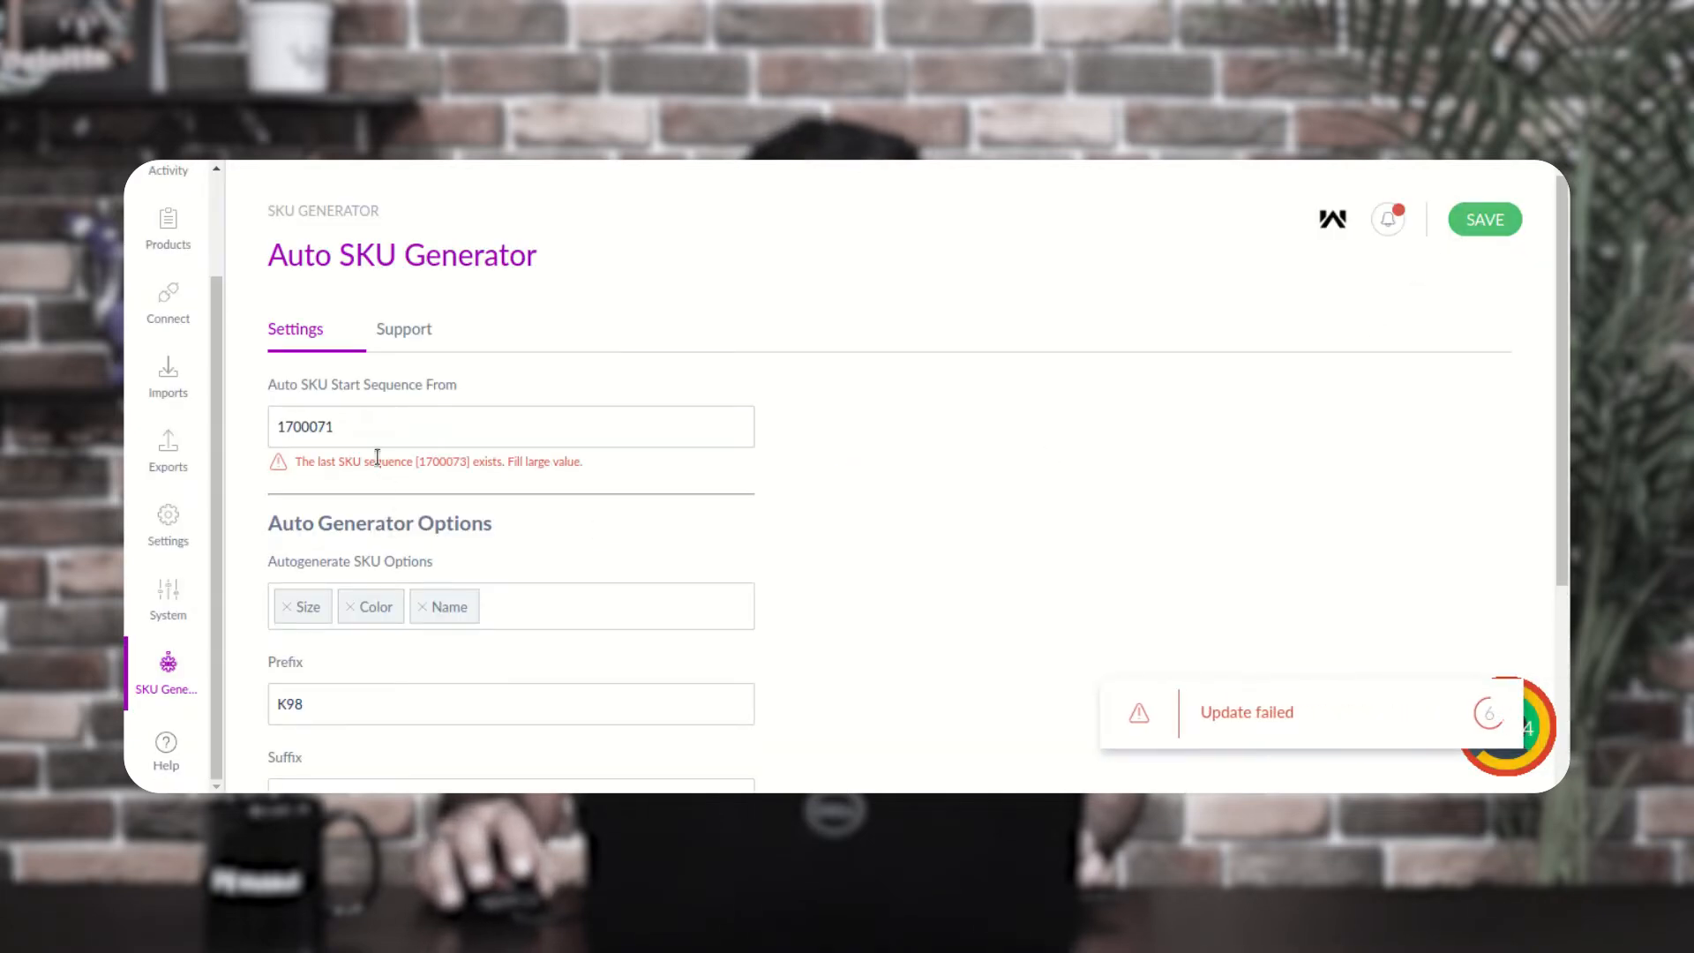
{"action": "left_click_drag", "start_coordinate": [361, 463], "coordinate": [411, 465]}
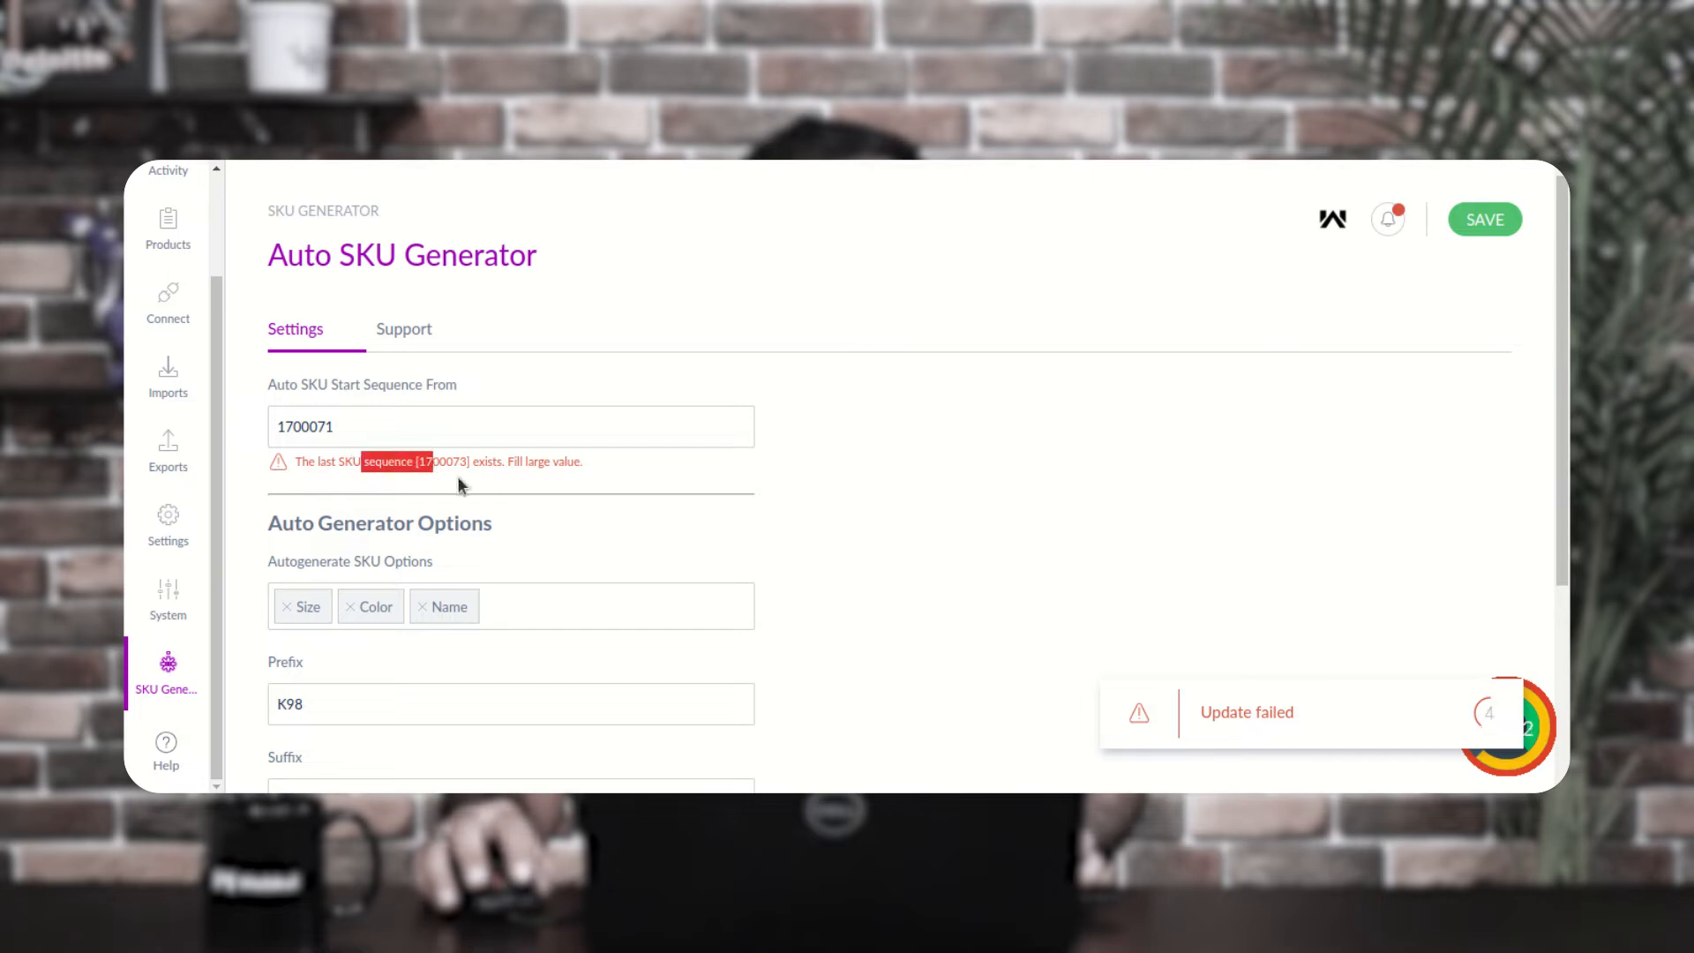
{"action": "left_click", "coordinate": [444, 473]}
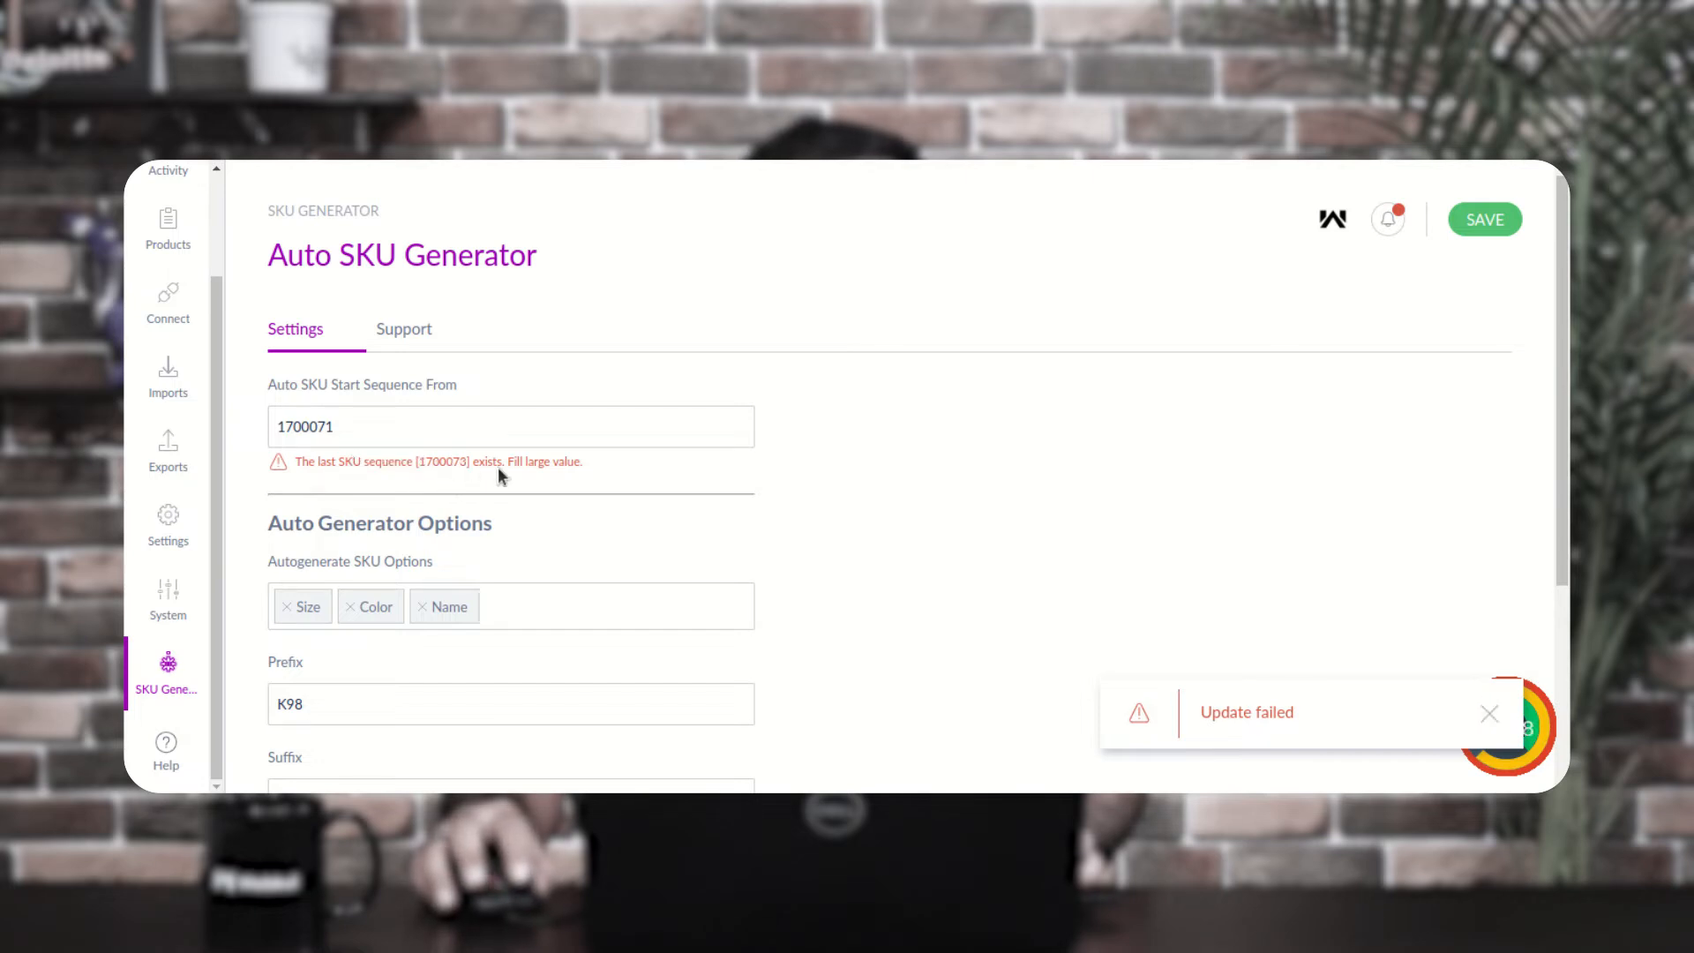
Step: Set Auto SKU Start Sequence From to 1700074 and save the settings
{"action": "left_click", "coordinate": [341, 434]}
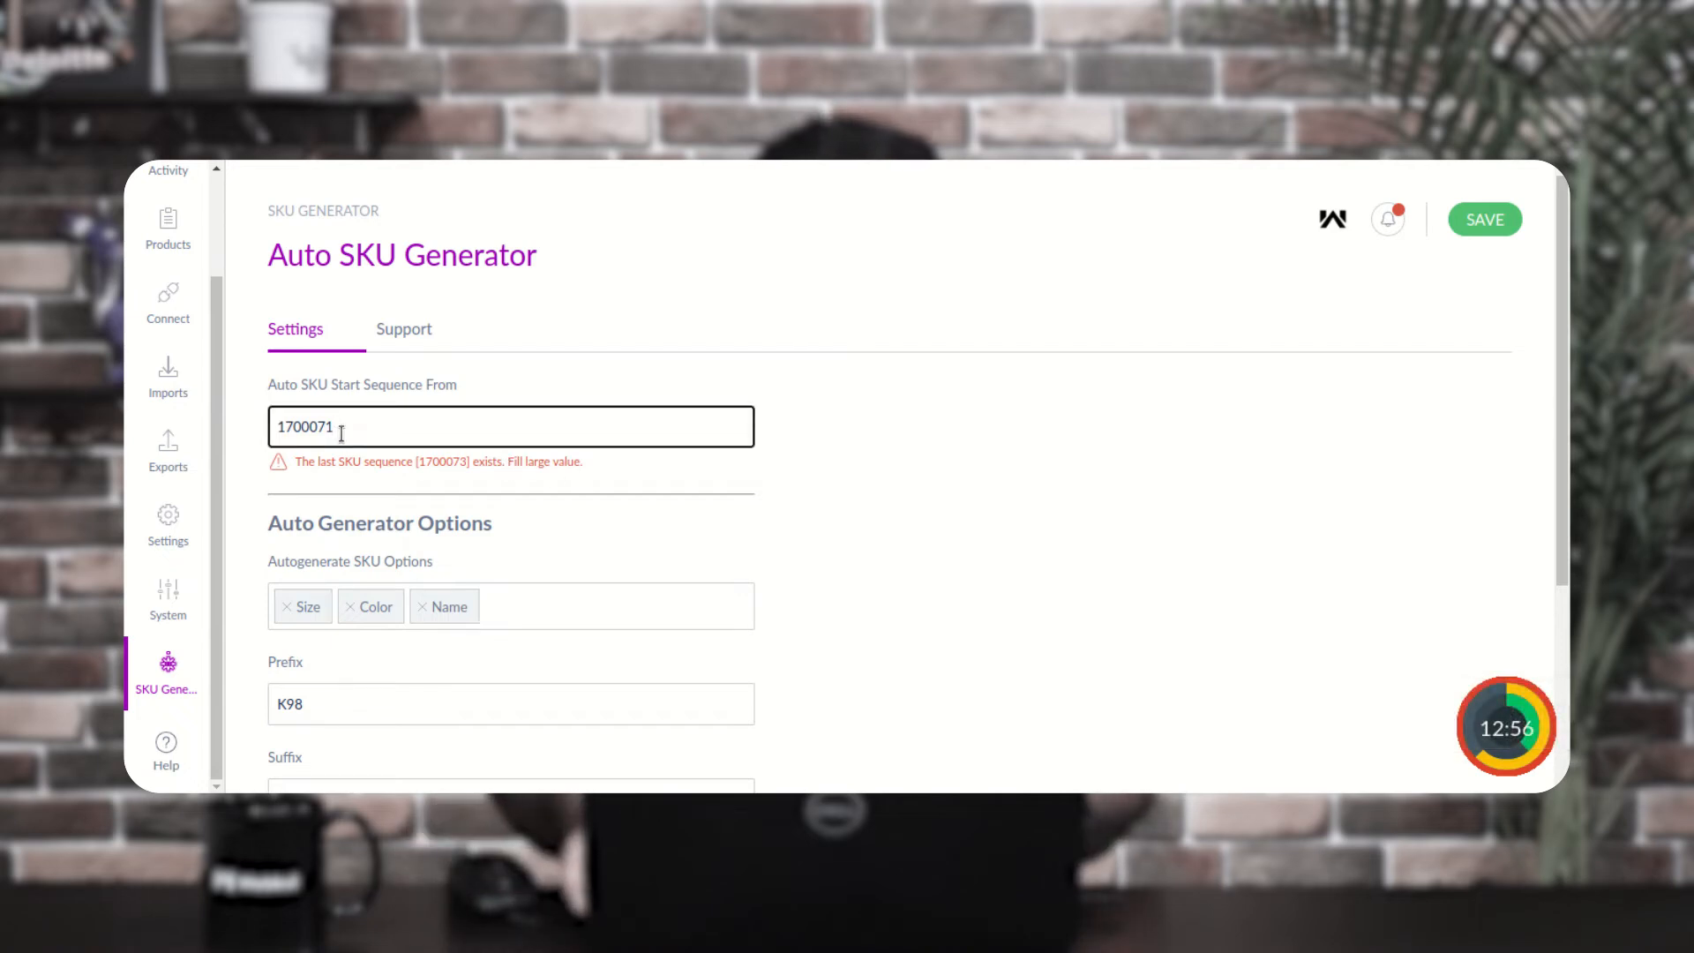
{"action": "key", "text": "BackSpace"}
{"action": "type", "text": "4"}
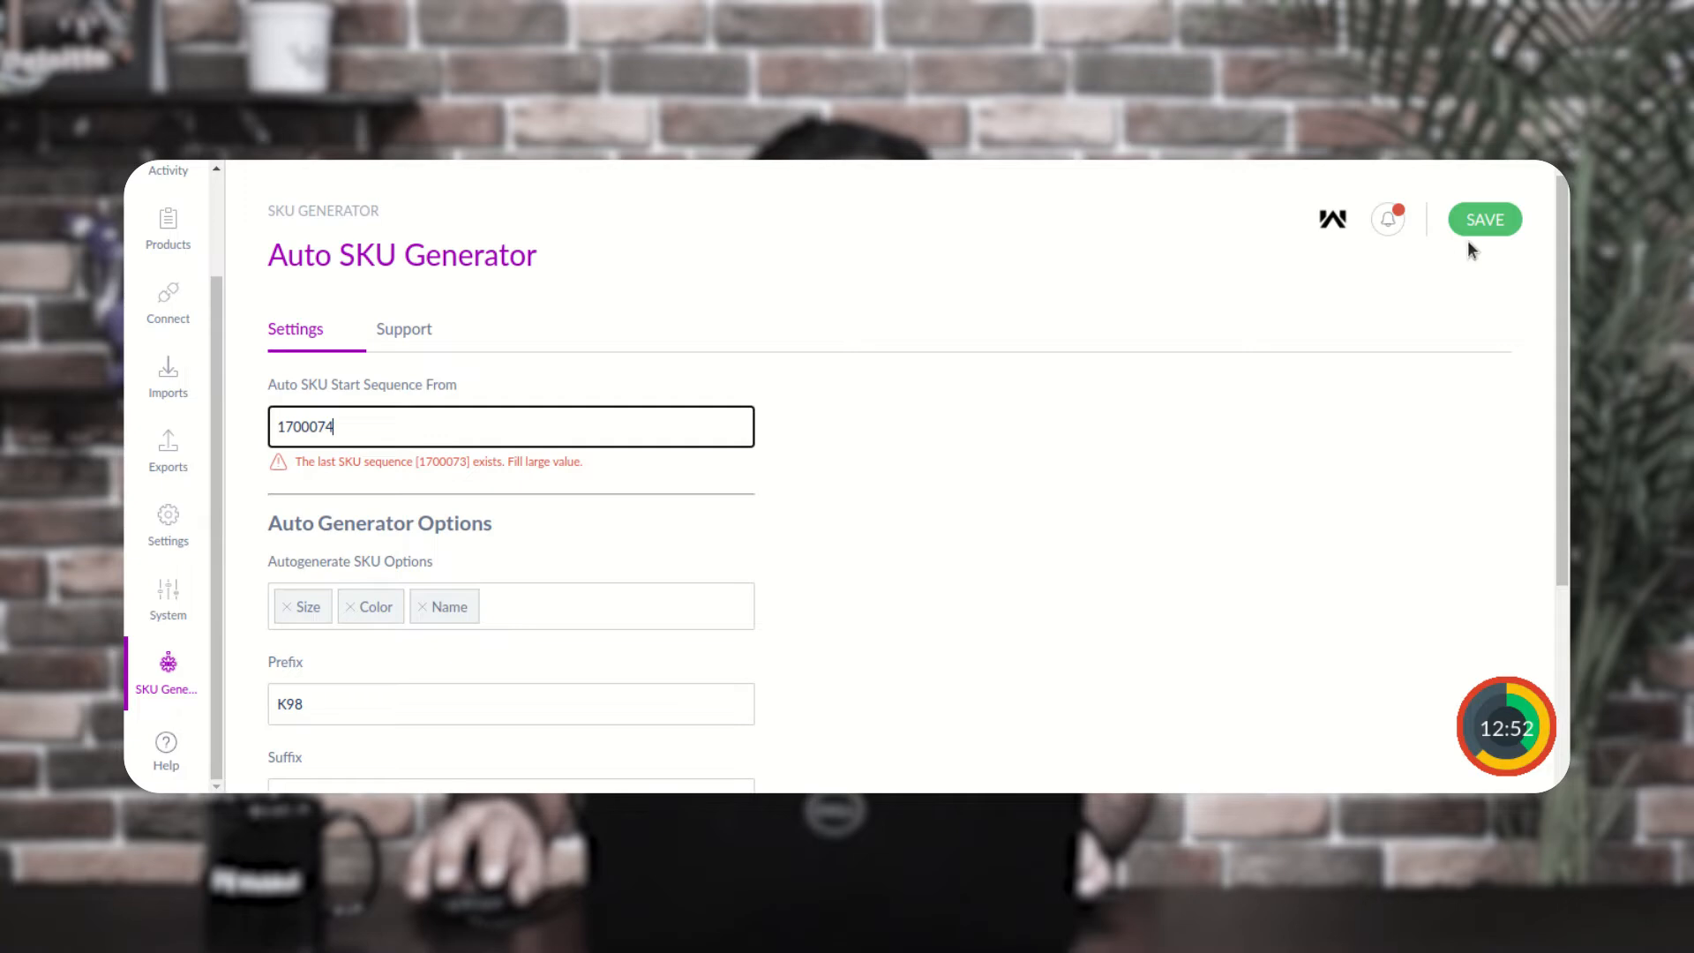
{"action": "left_click", "coordinate": [1472, 226]}
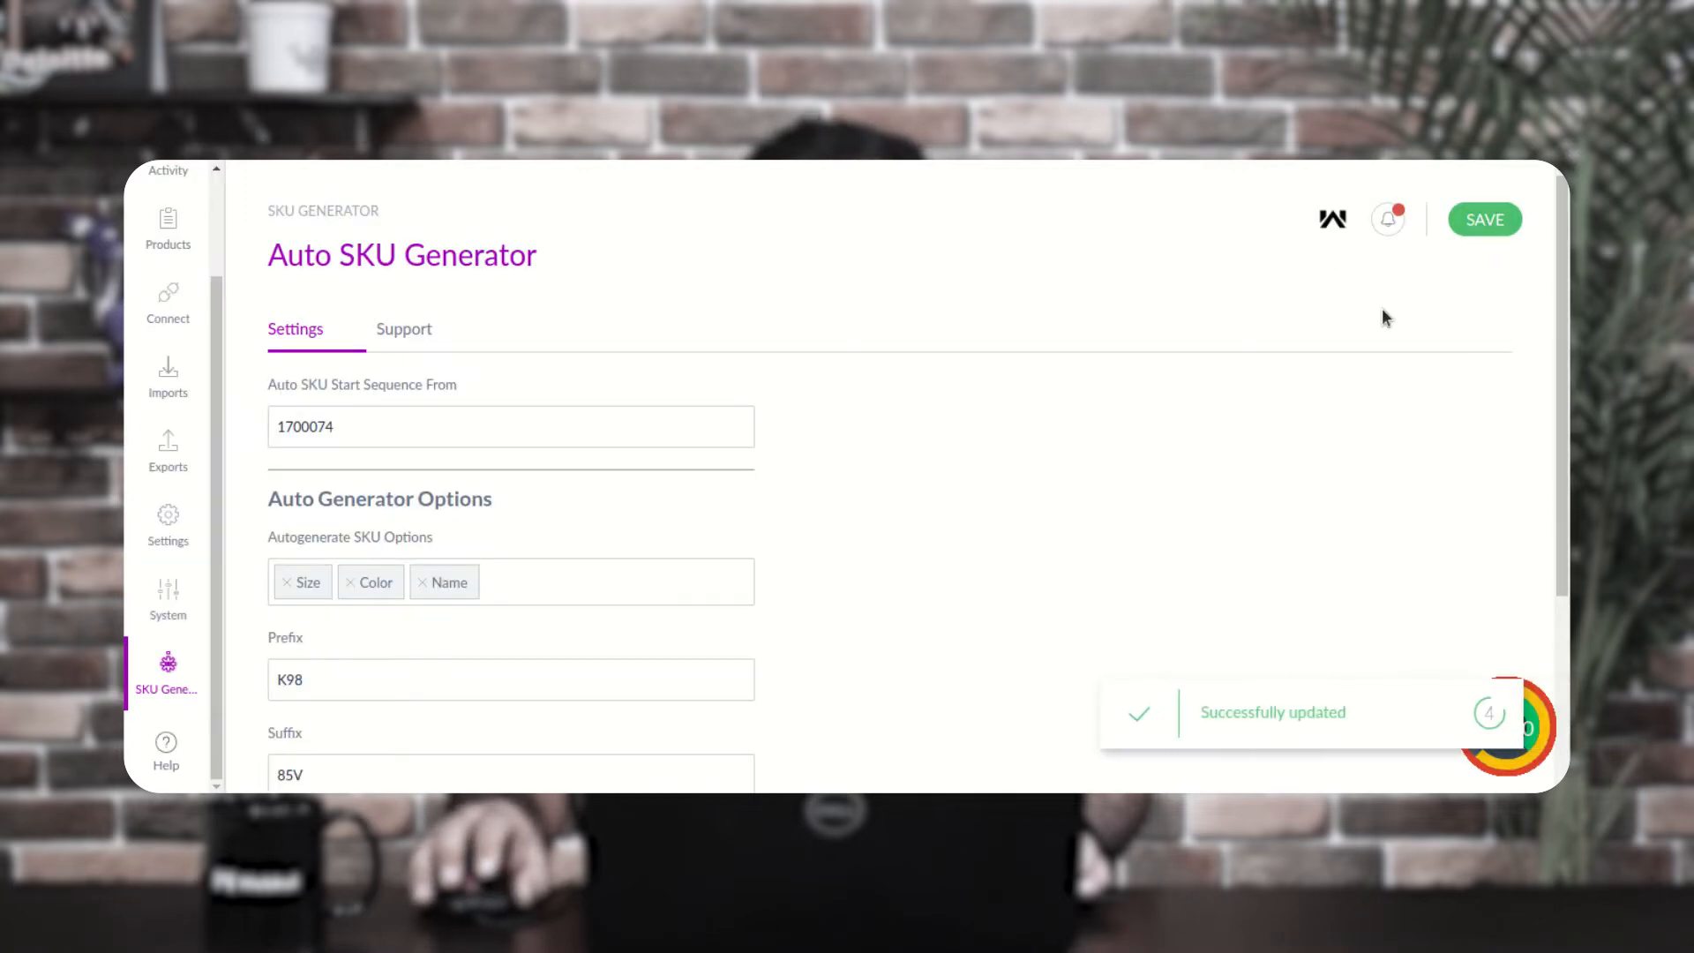
{"action": "left_click_drag", "start_coordinate": [1232, 713], "coordinate": [1338, 713]}
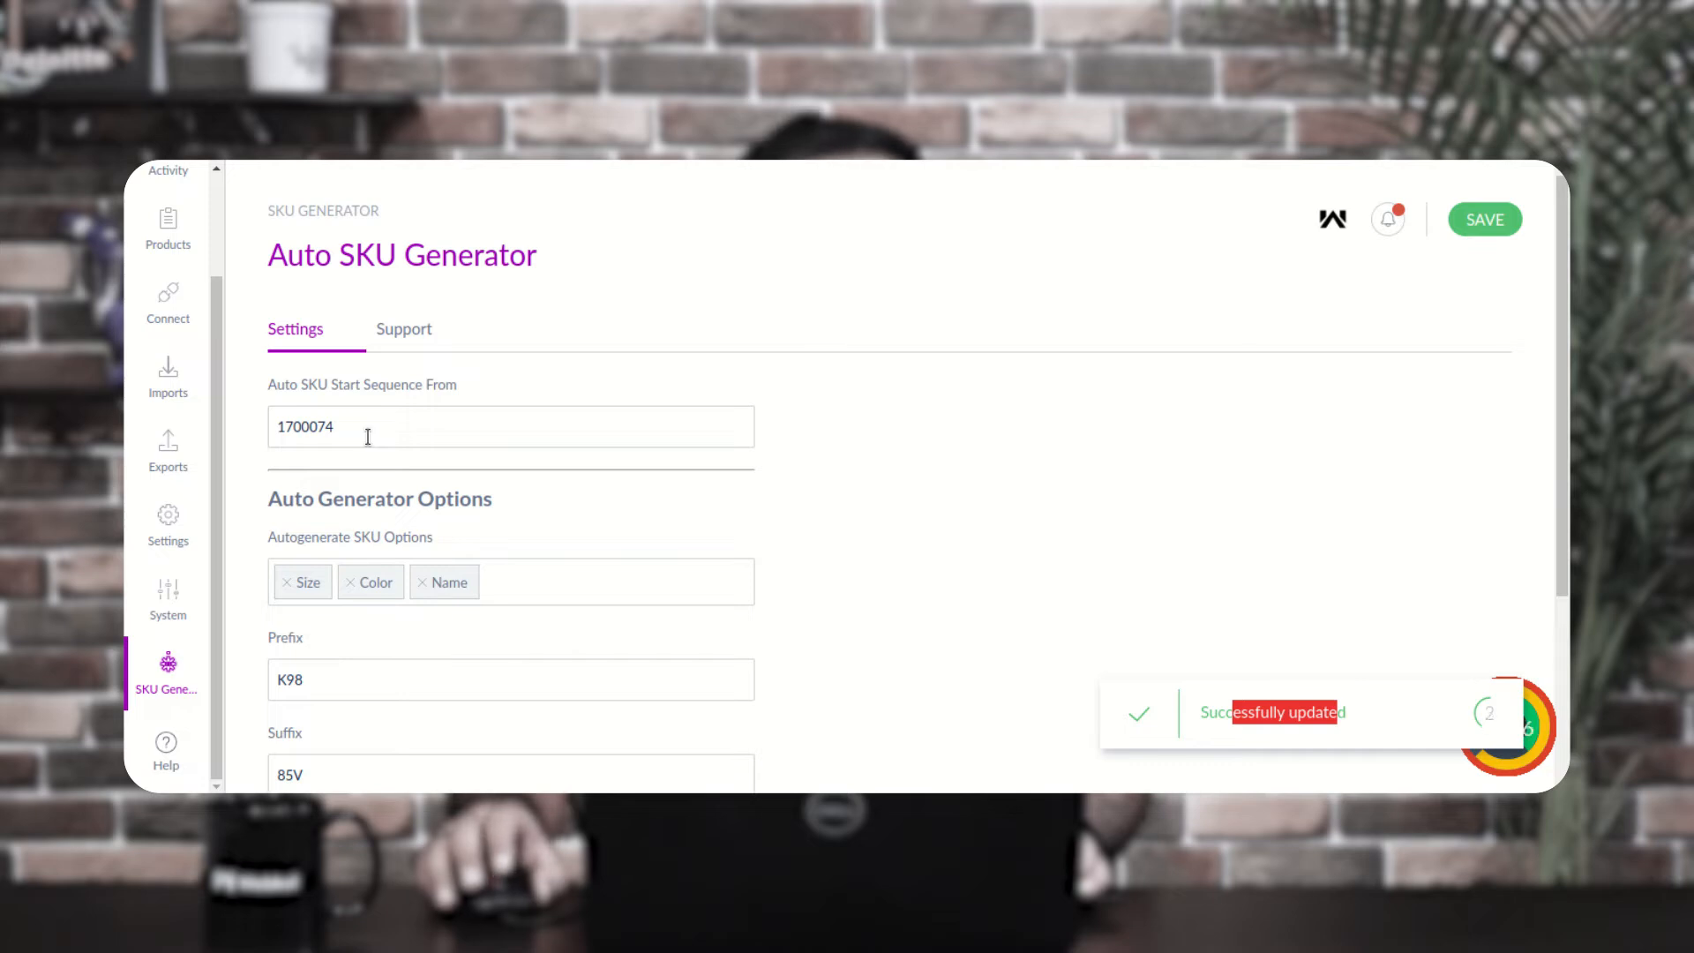
{"action": "left_click_drag", "start_coordinate": [363, 426], "coordinate": [265, 437]}
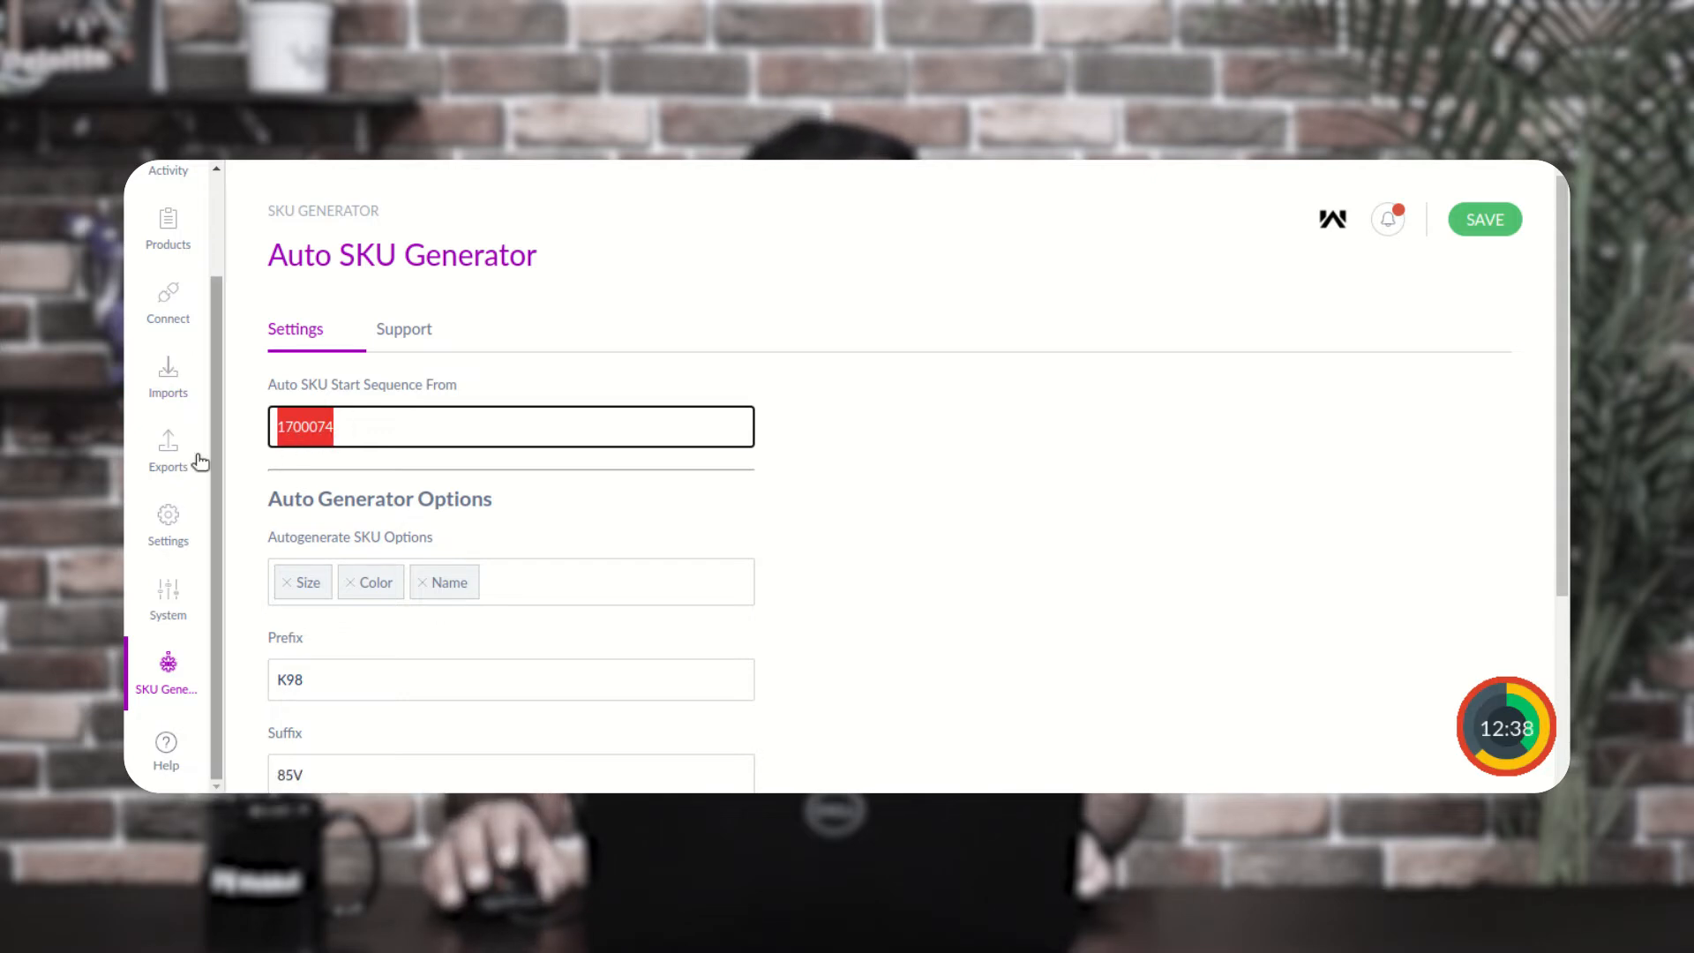
Step: Create a new simple product in the T-shirts family, keeping the automatically assigned SKU, and save it
{"action": "left_click", "coordinate": [169, 247]}
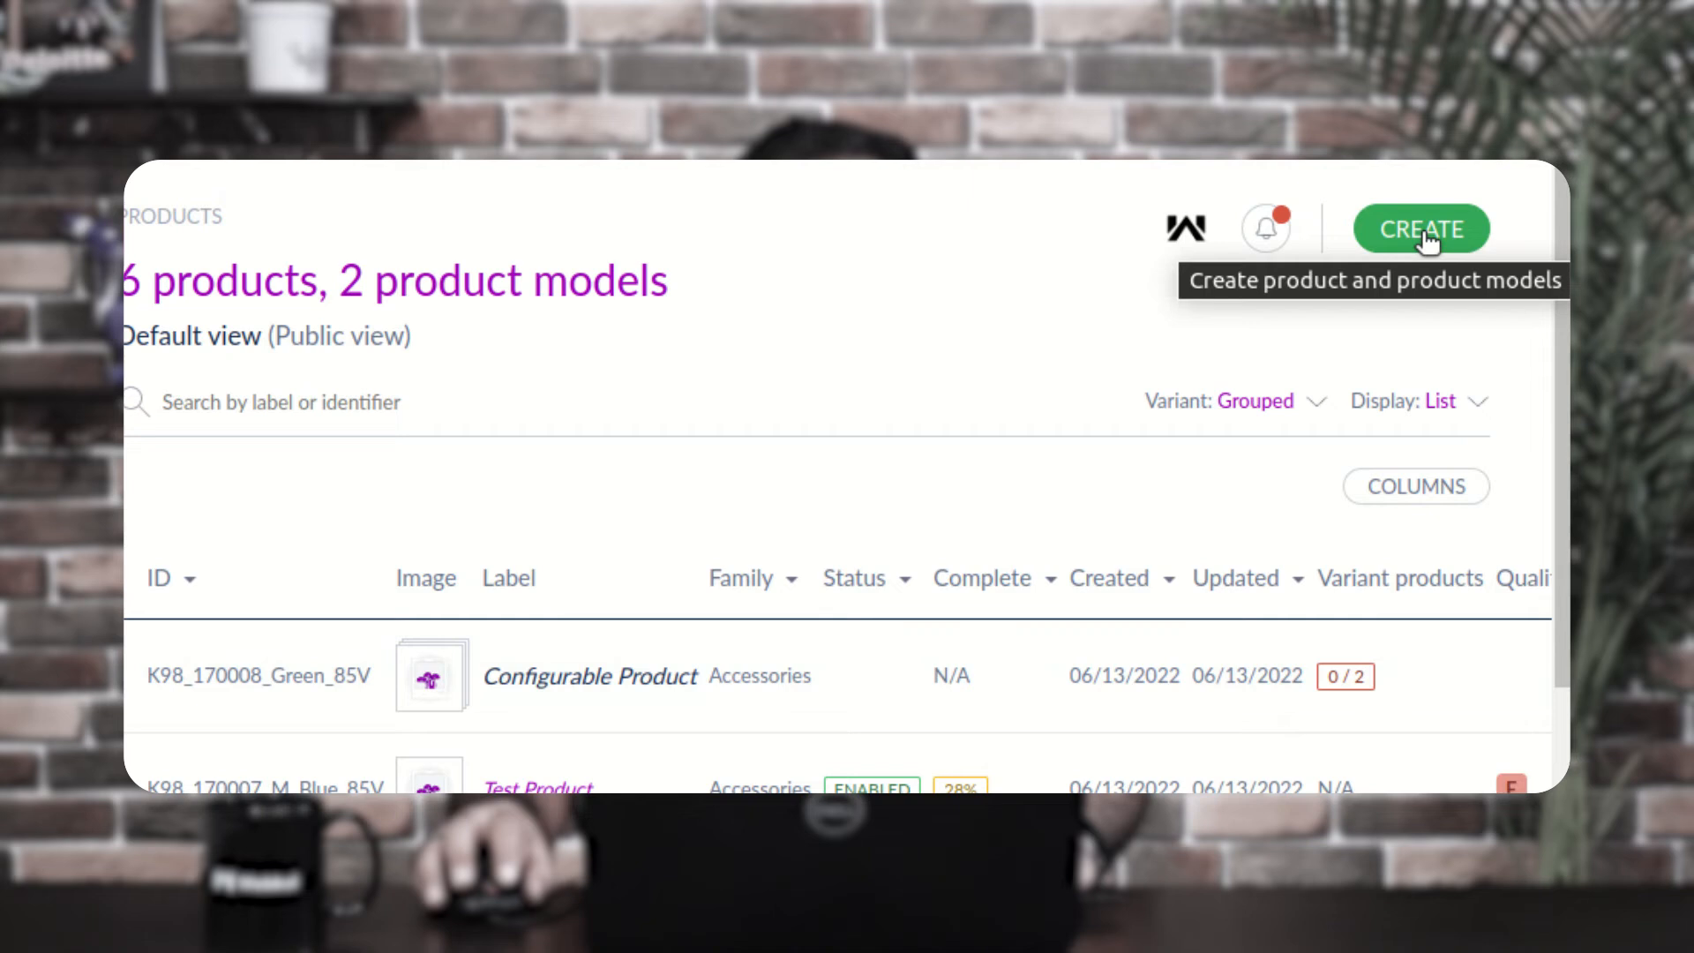
{"action": "left_click", "coordinate": [1422, 231]}
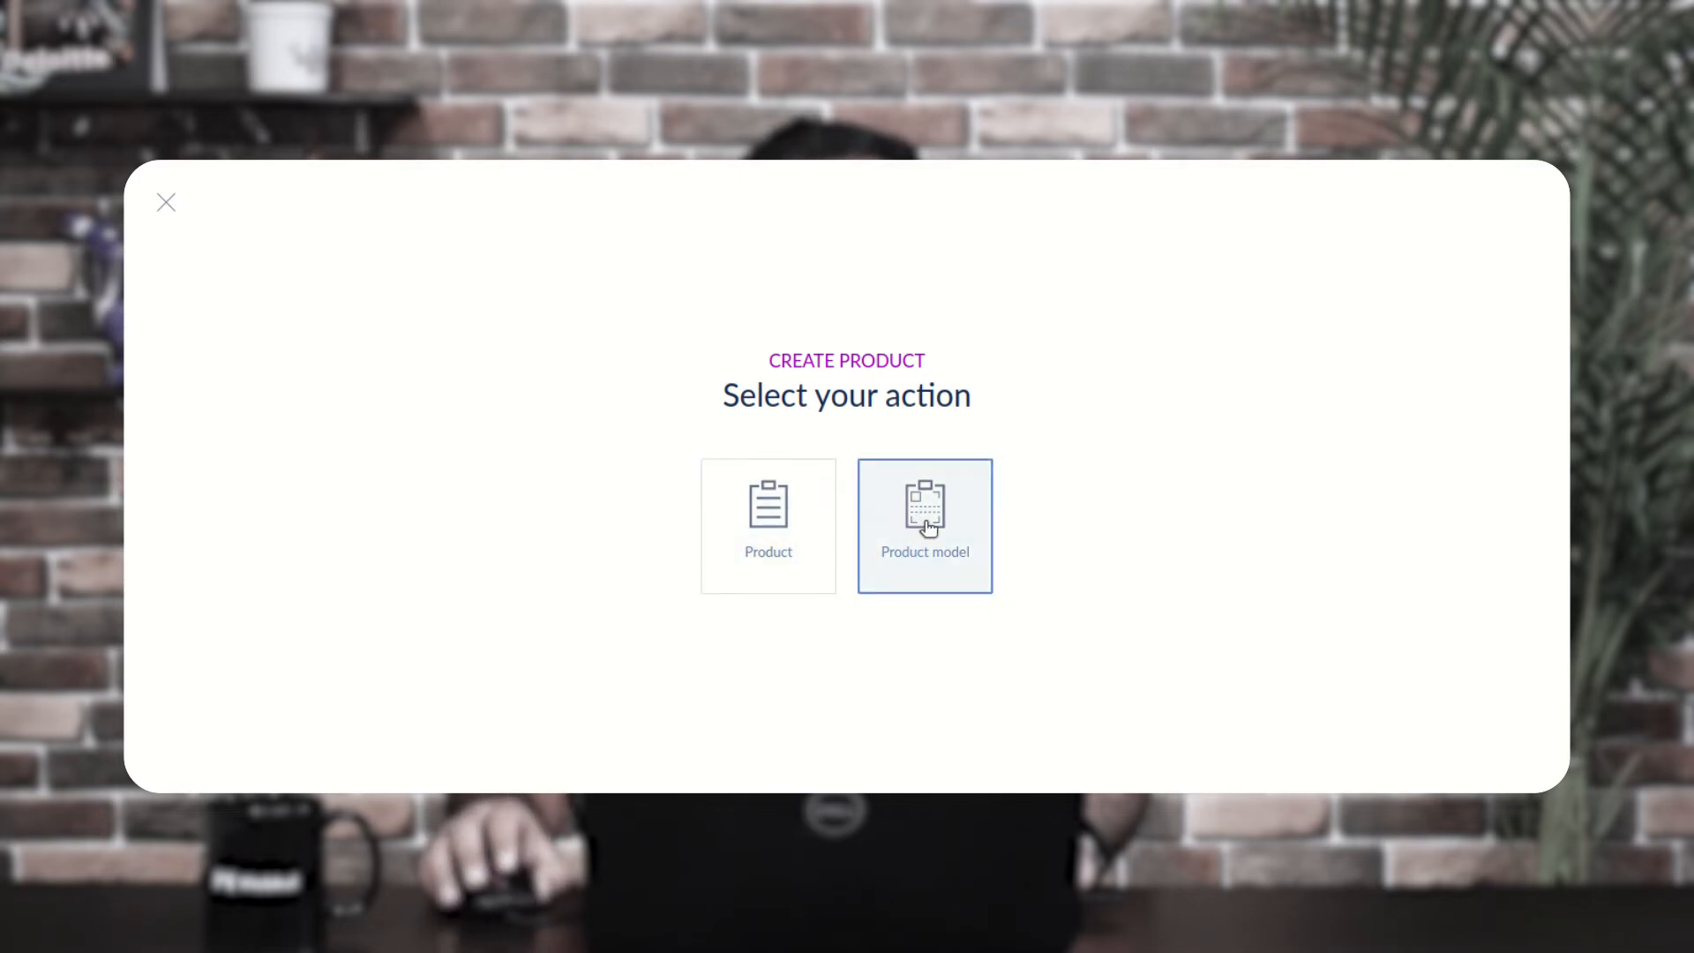
{"action": "left_click", "coordinate": [784, 522]}
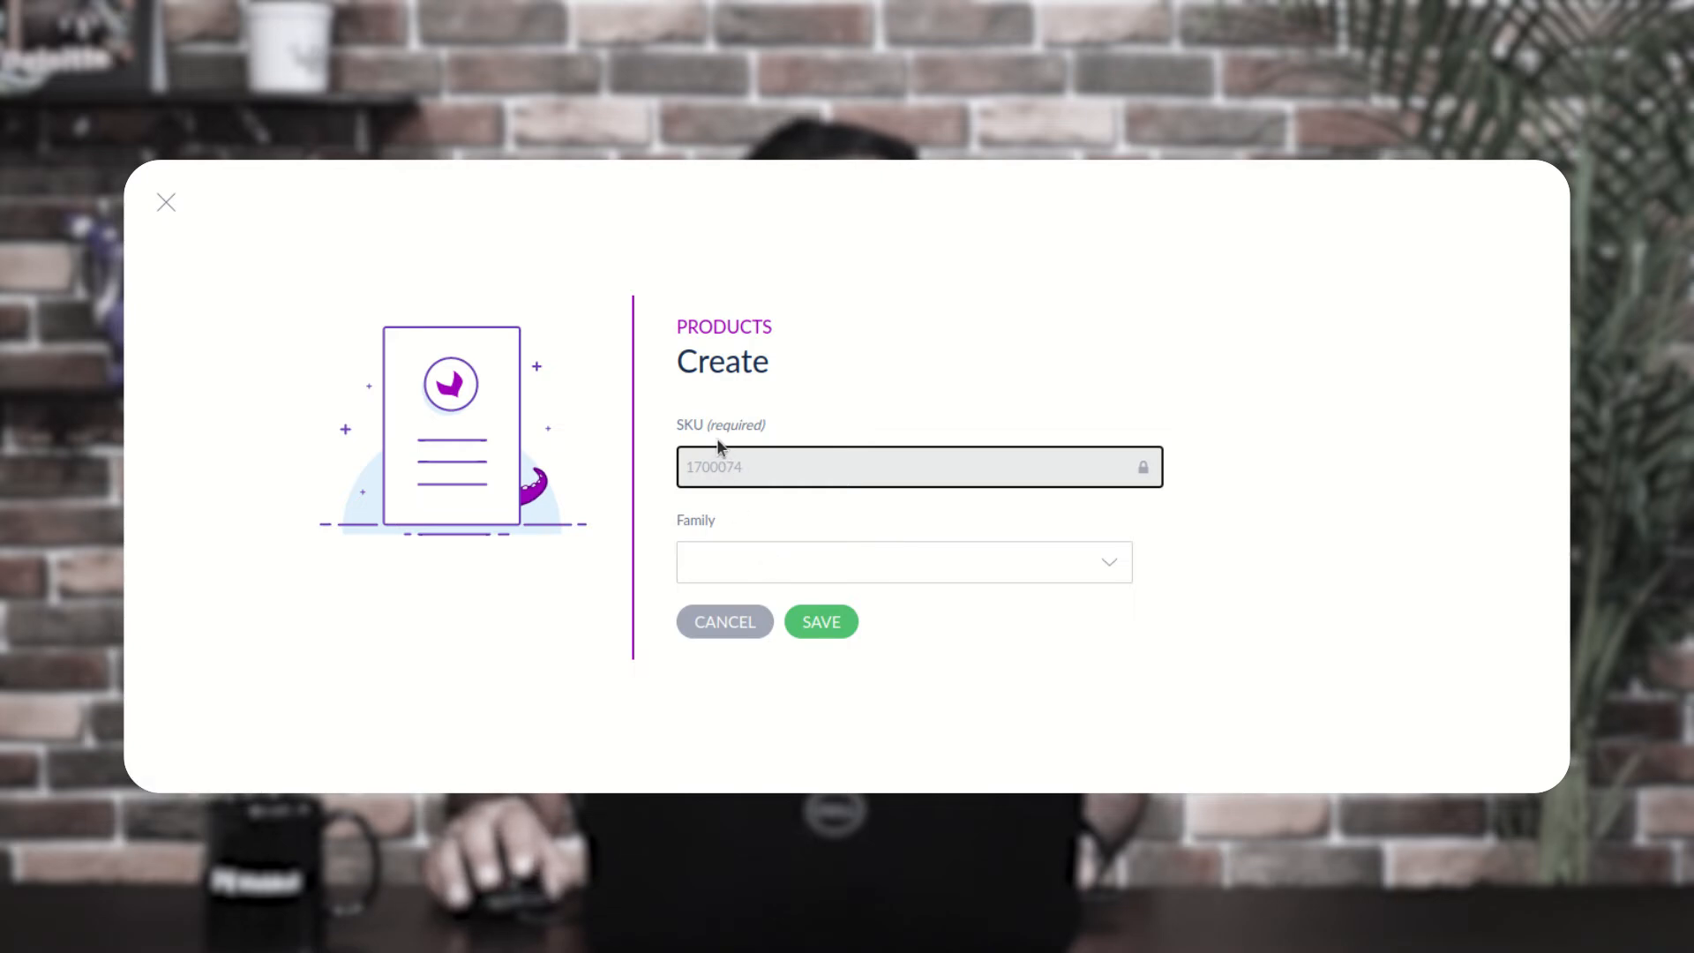
{"action": "left_click", "coordinate": [731, 562]}
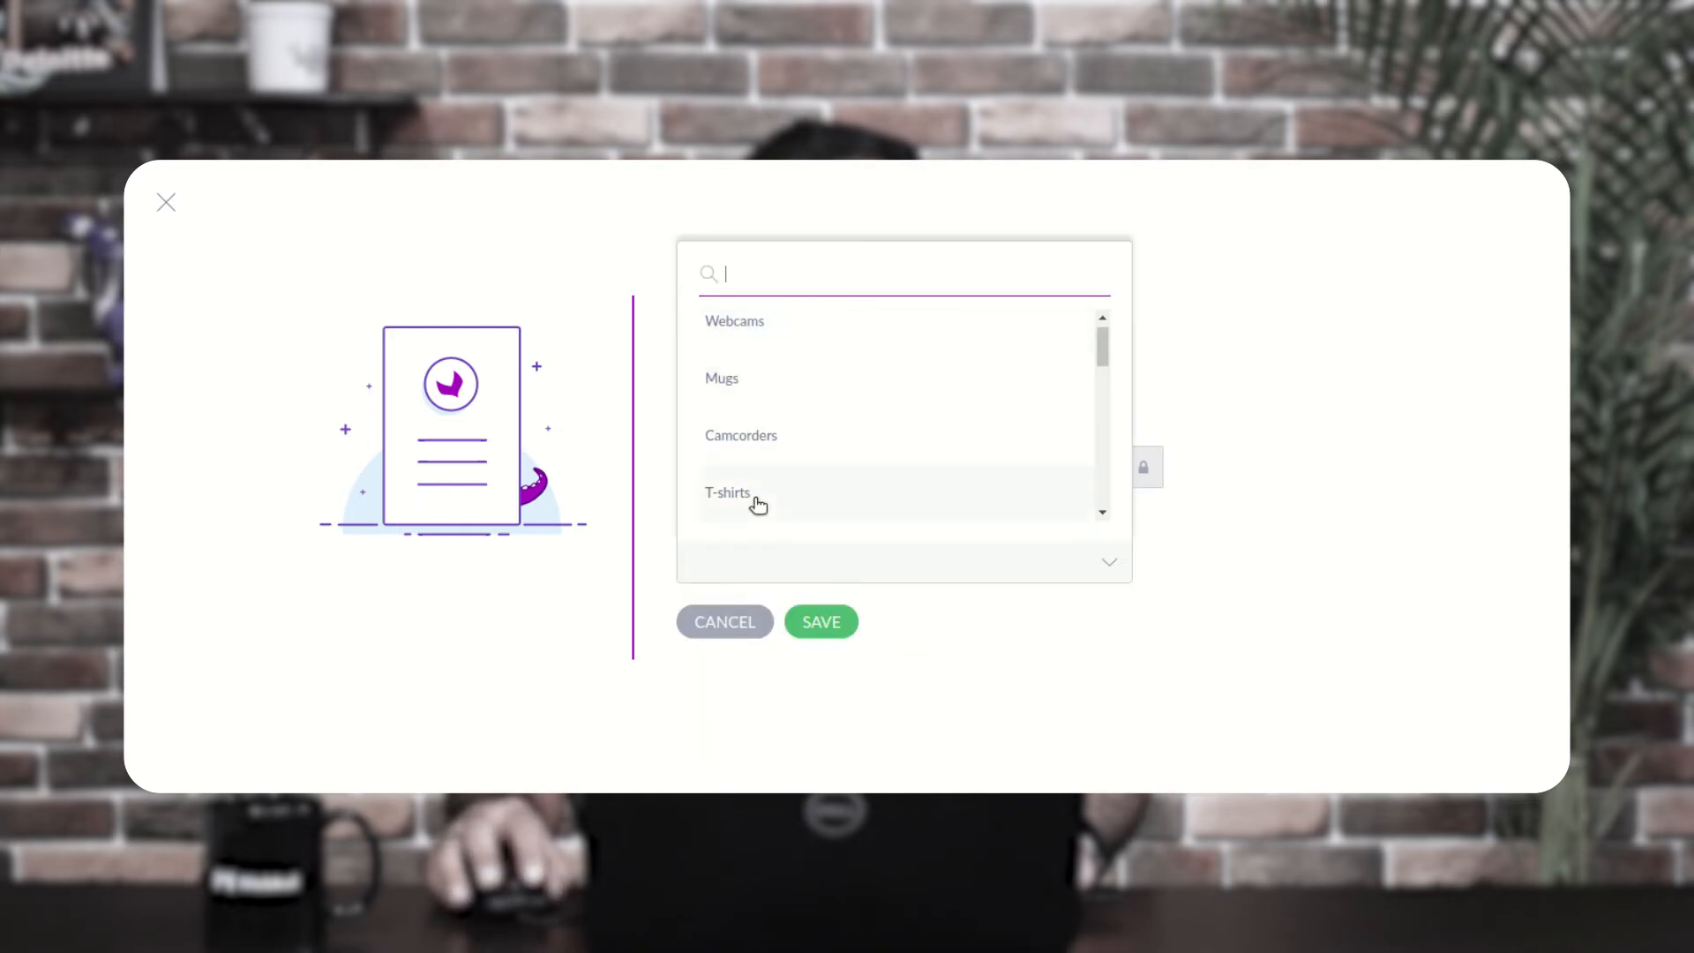
{"action": "left_click", "coordinate": [755, 499]}
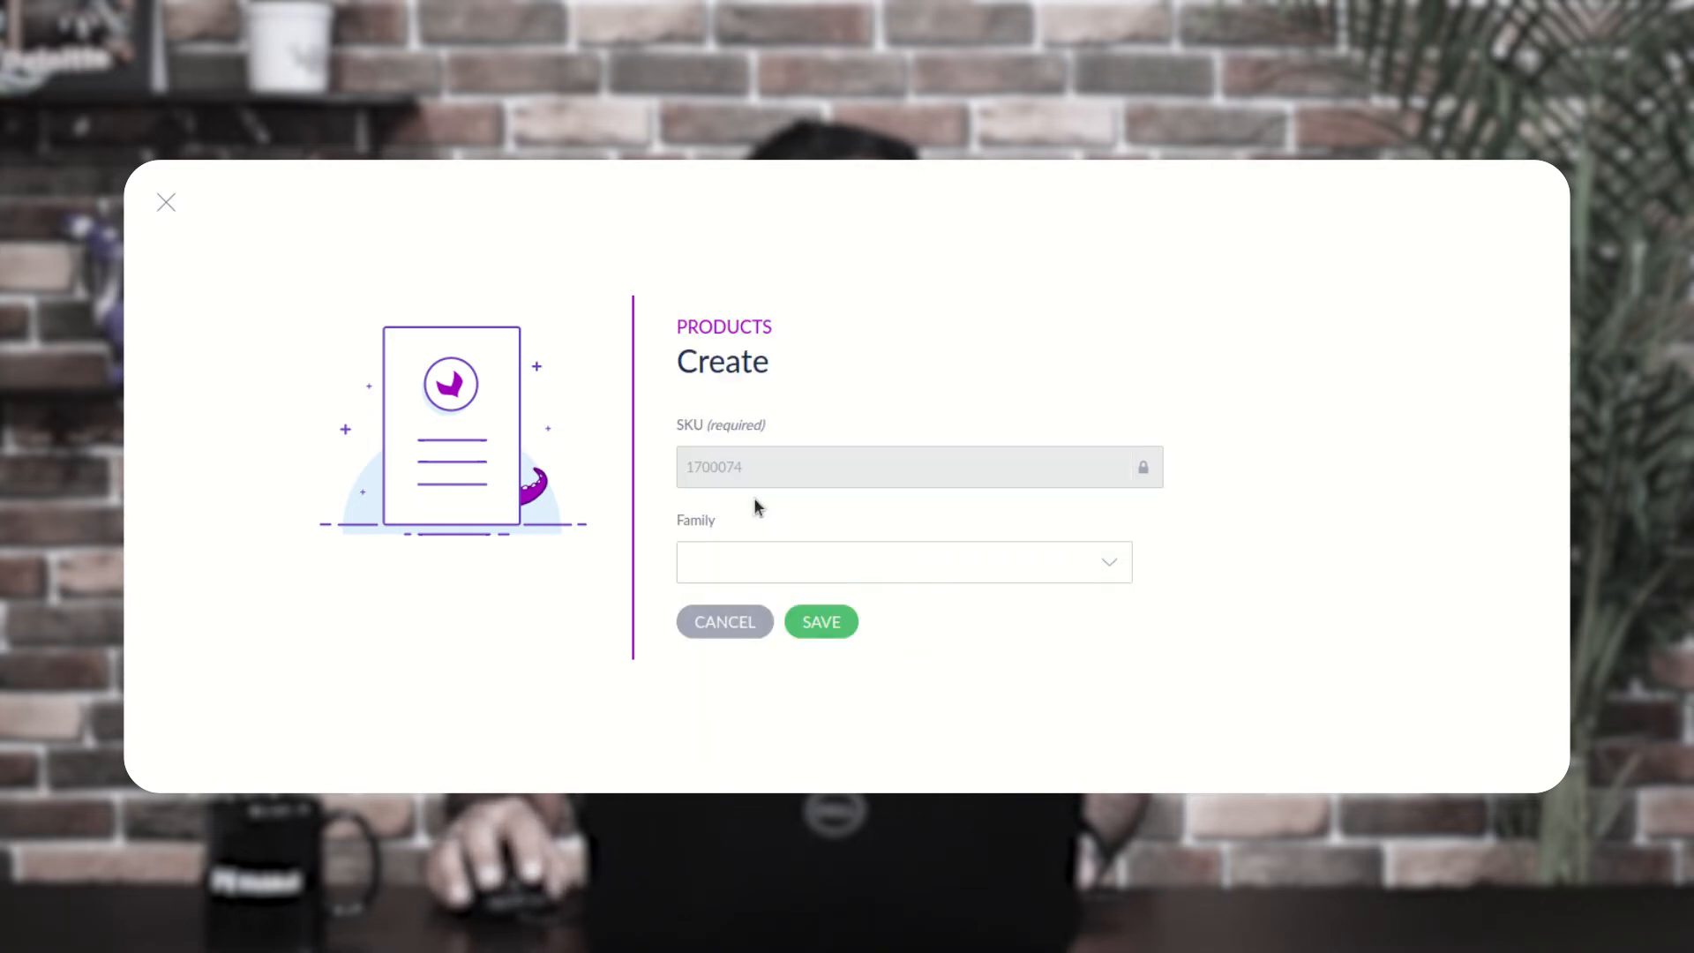
{"action": "left_click", "coordinate": [821, 623]}
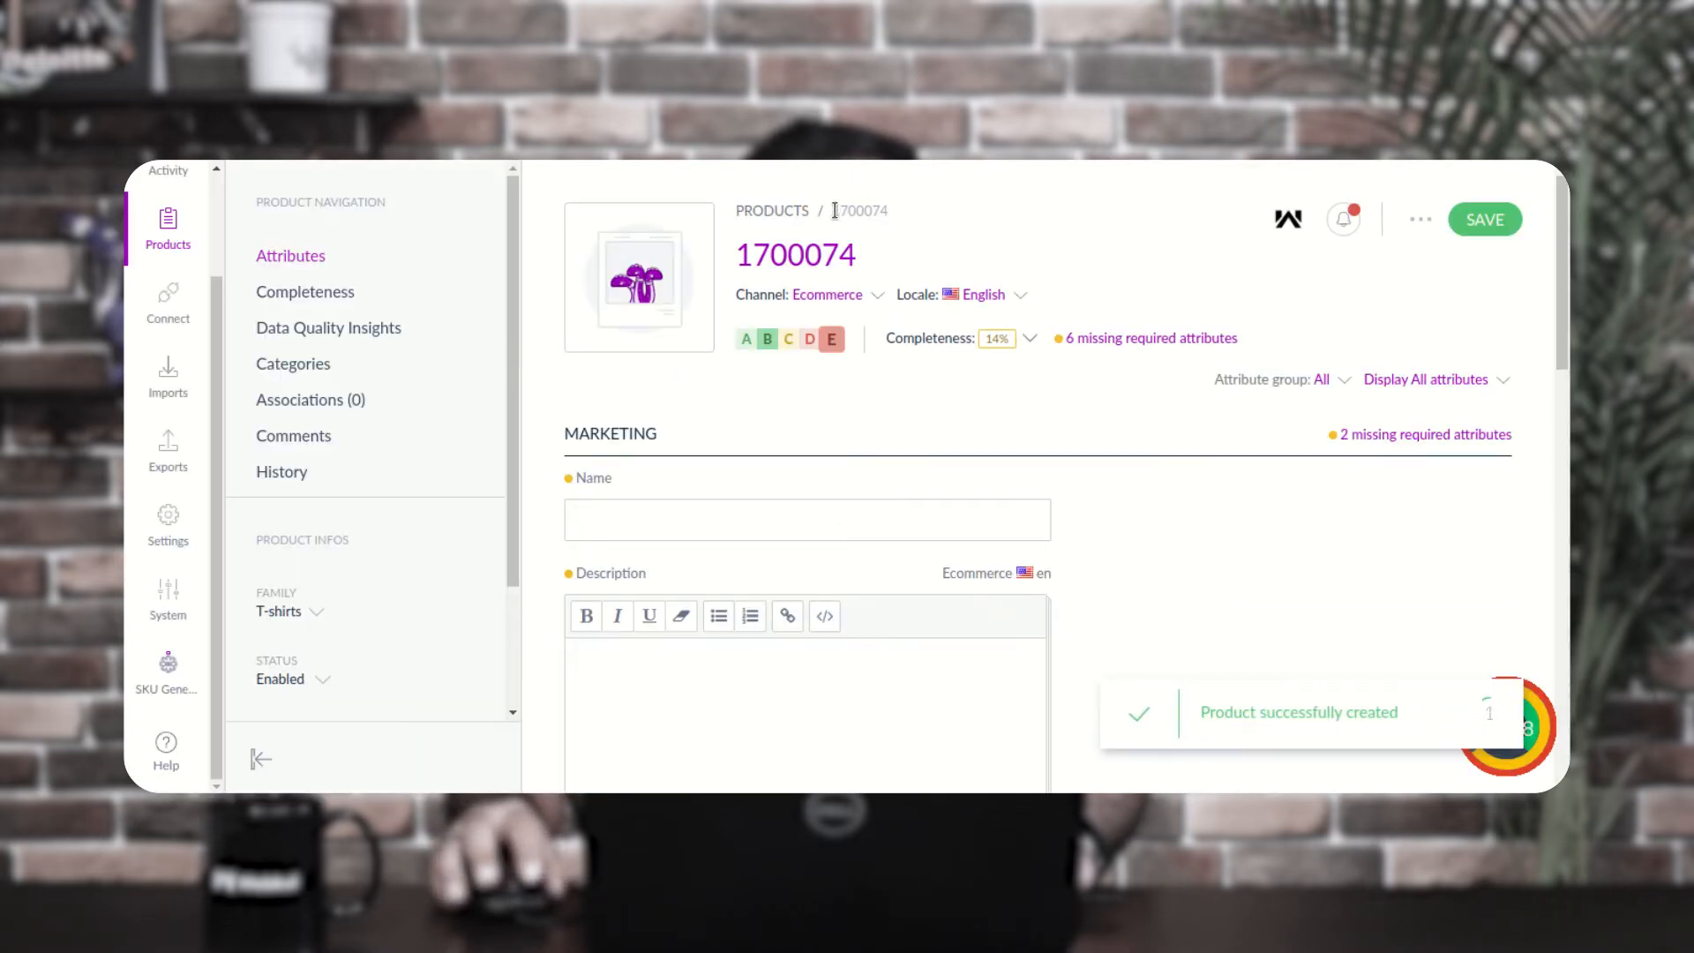
Step: Set both the Name and the English Ecommerce Description of the new product to Black T-Shirt
{"action": "left_click_drag", "start_coordinate": [835, 210], "coordinate": [889, 221]}
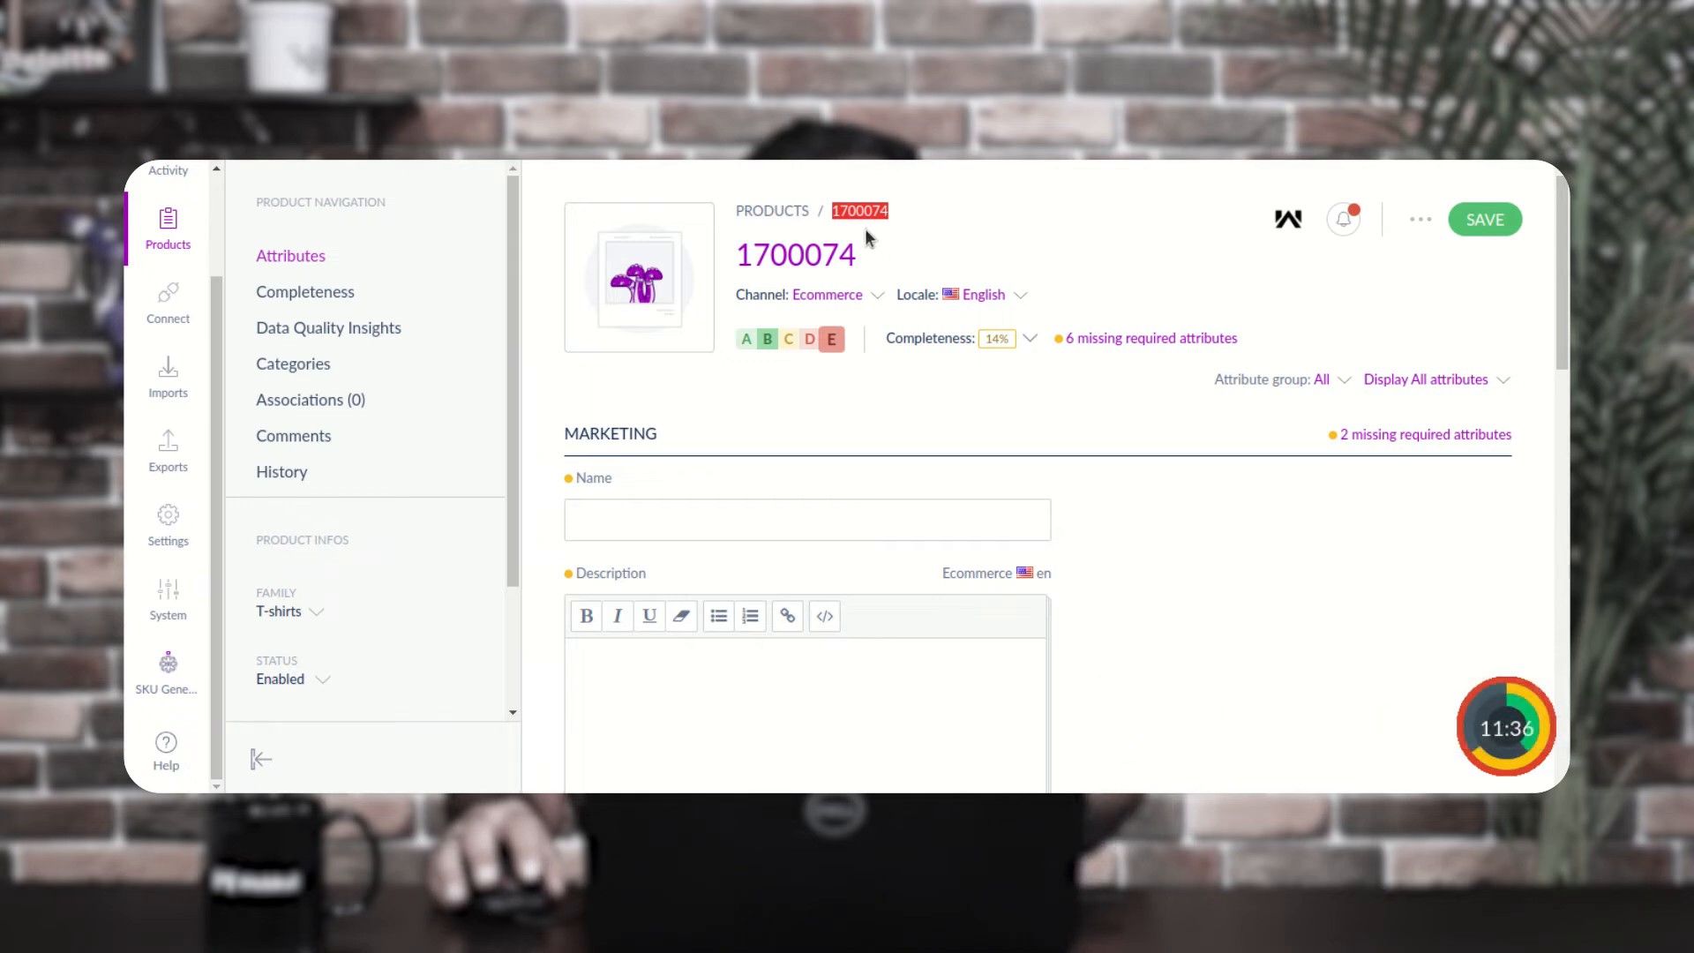
{"action": "left_click", "coordinate": [836, 245]}
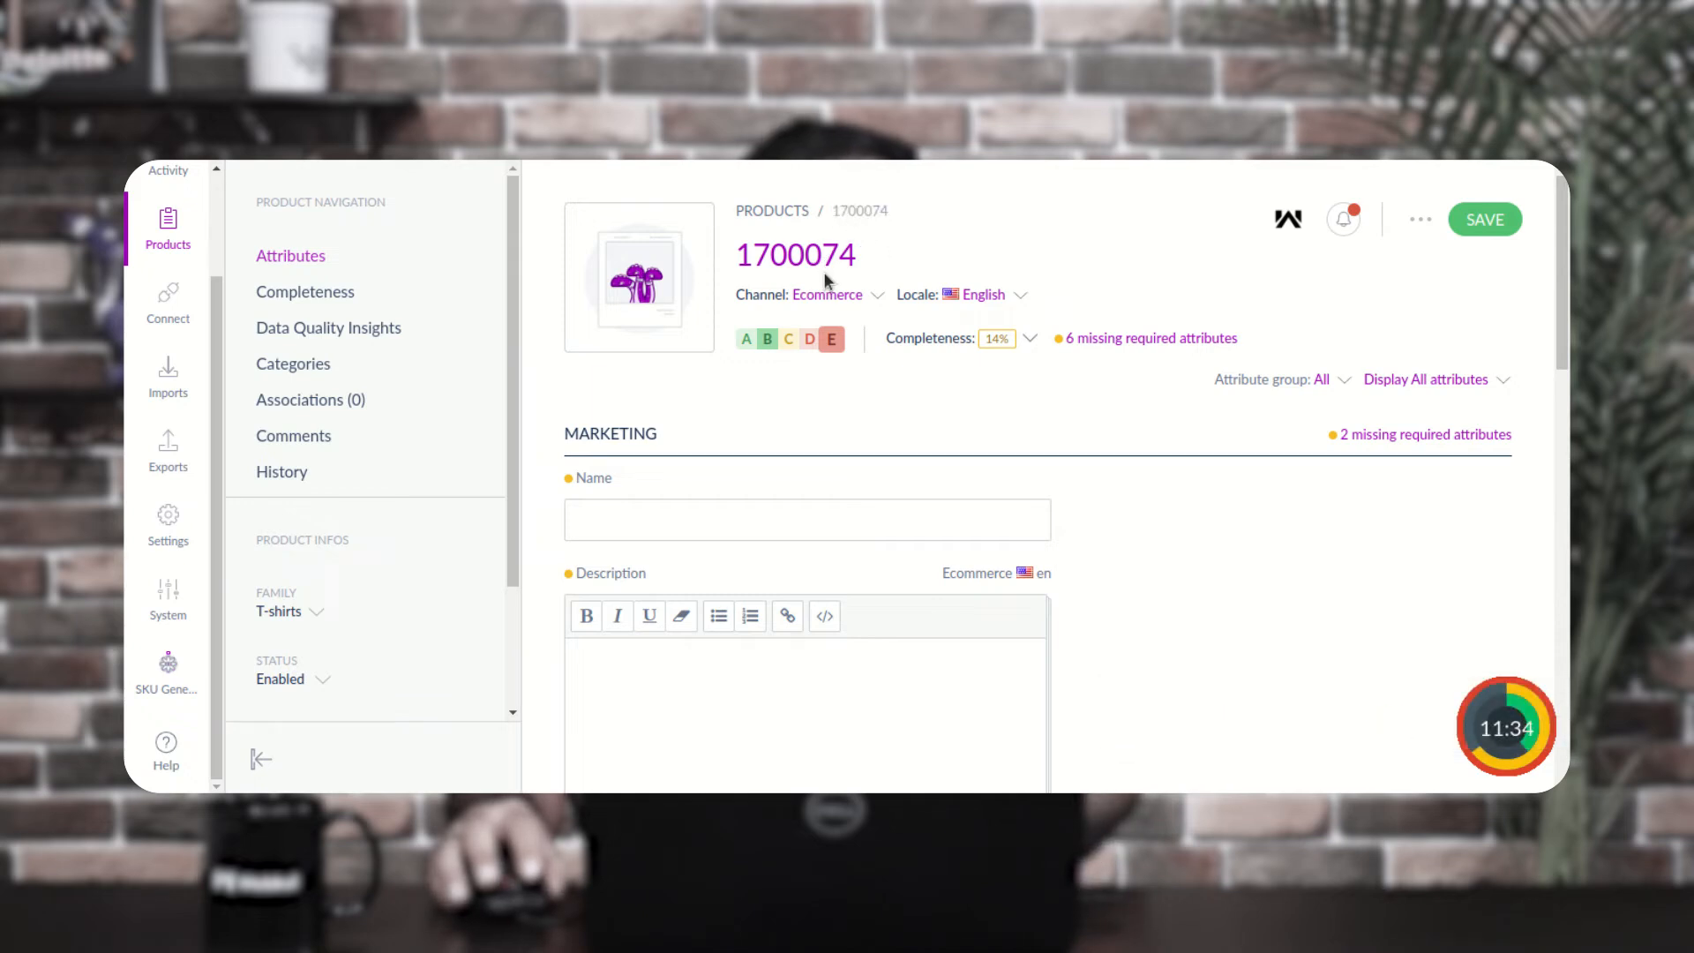
{"action": "left_click", "coordinate": [684, 519]}
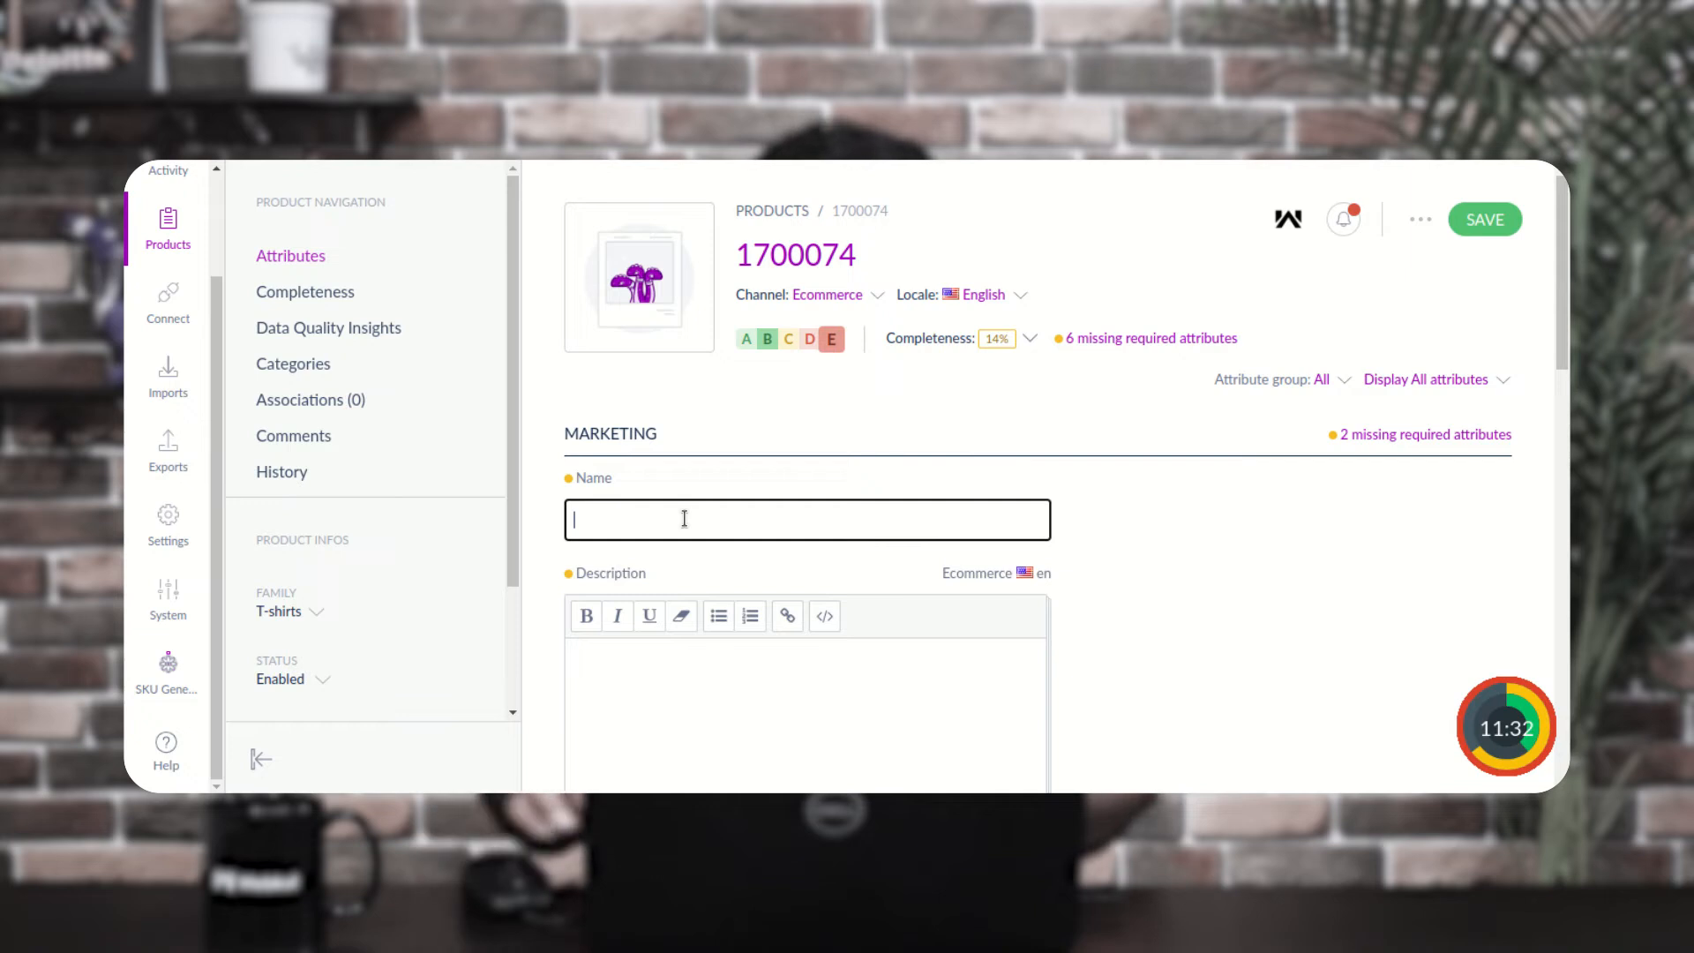
{"action": "type", "text": "Bl"}
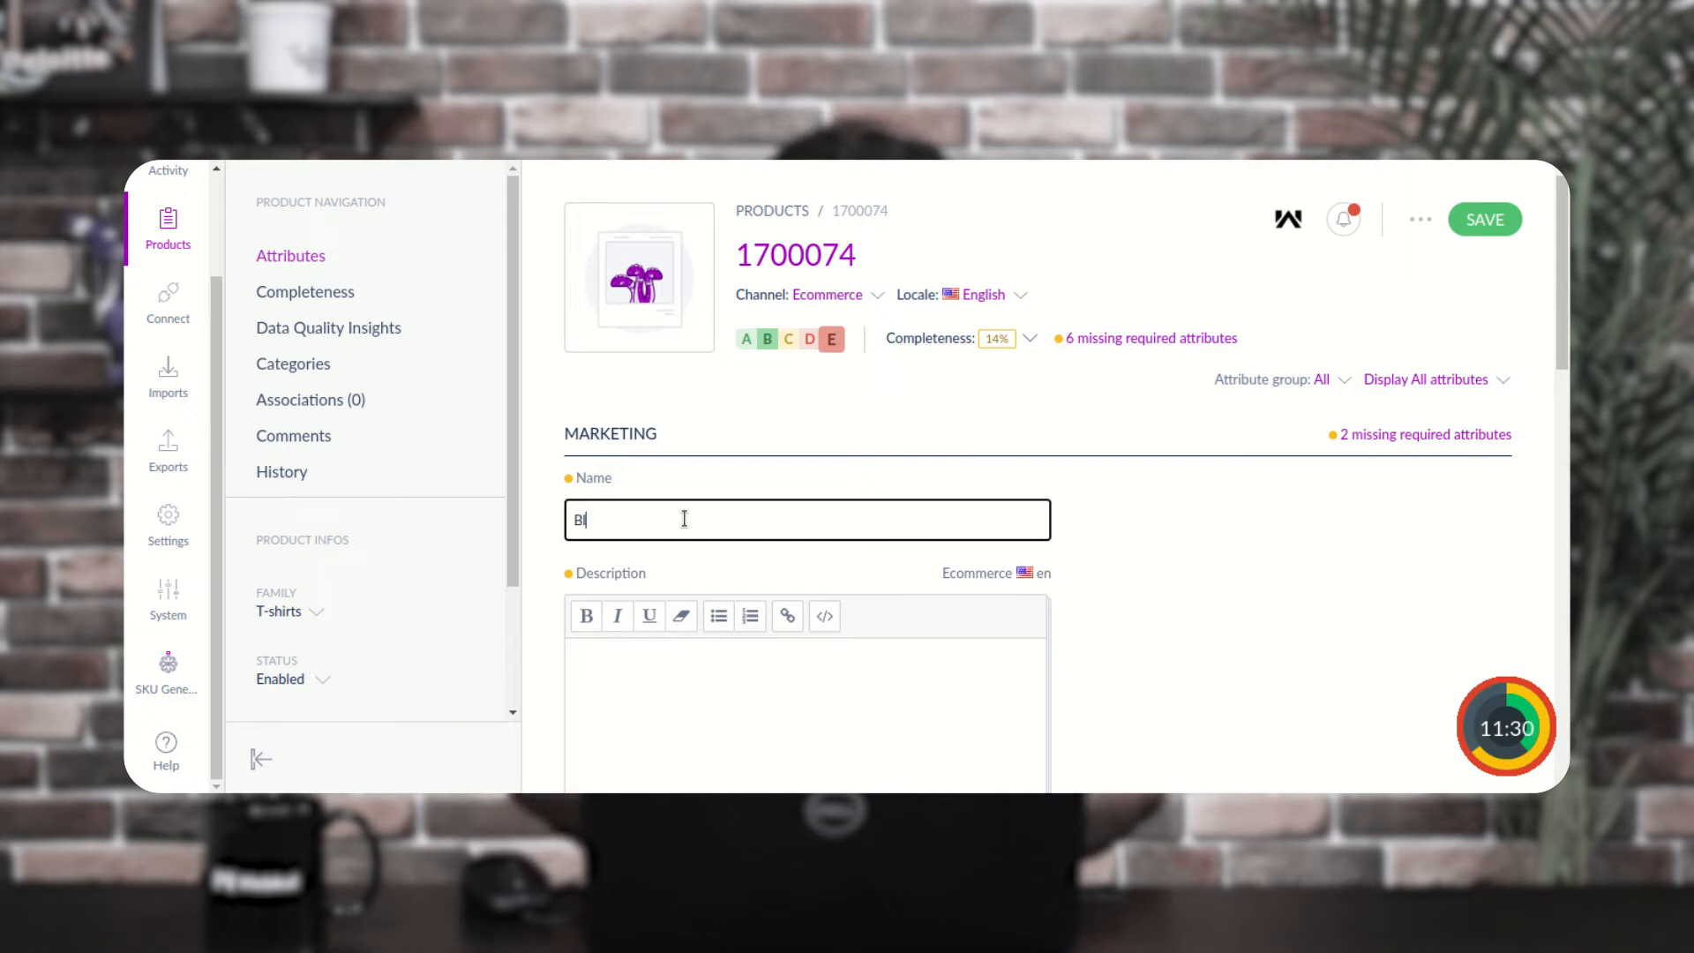
{"action": "type", "text": "ack T-Shirt"}
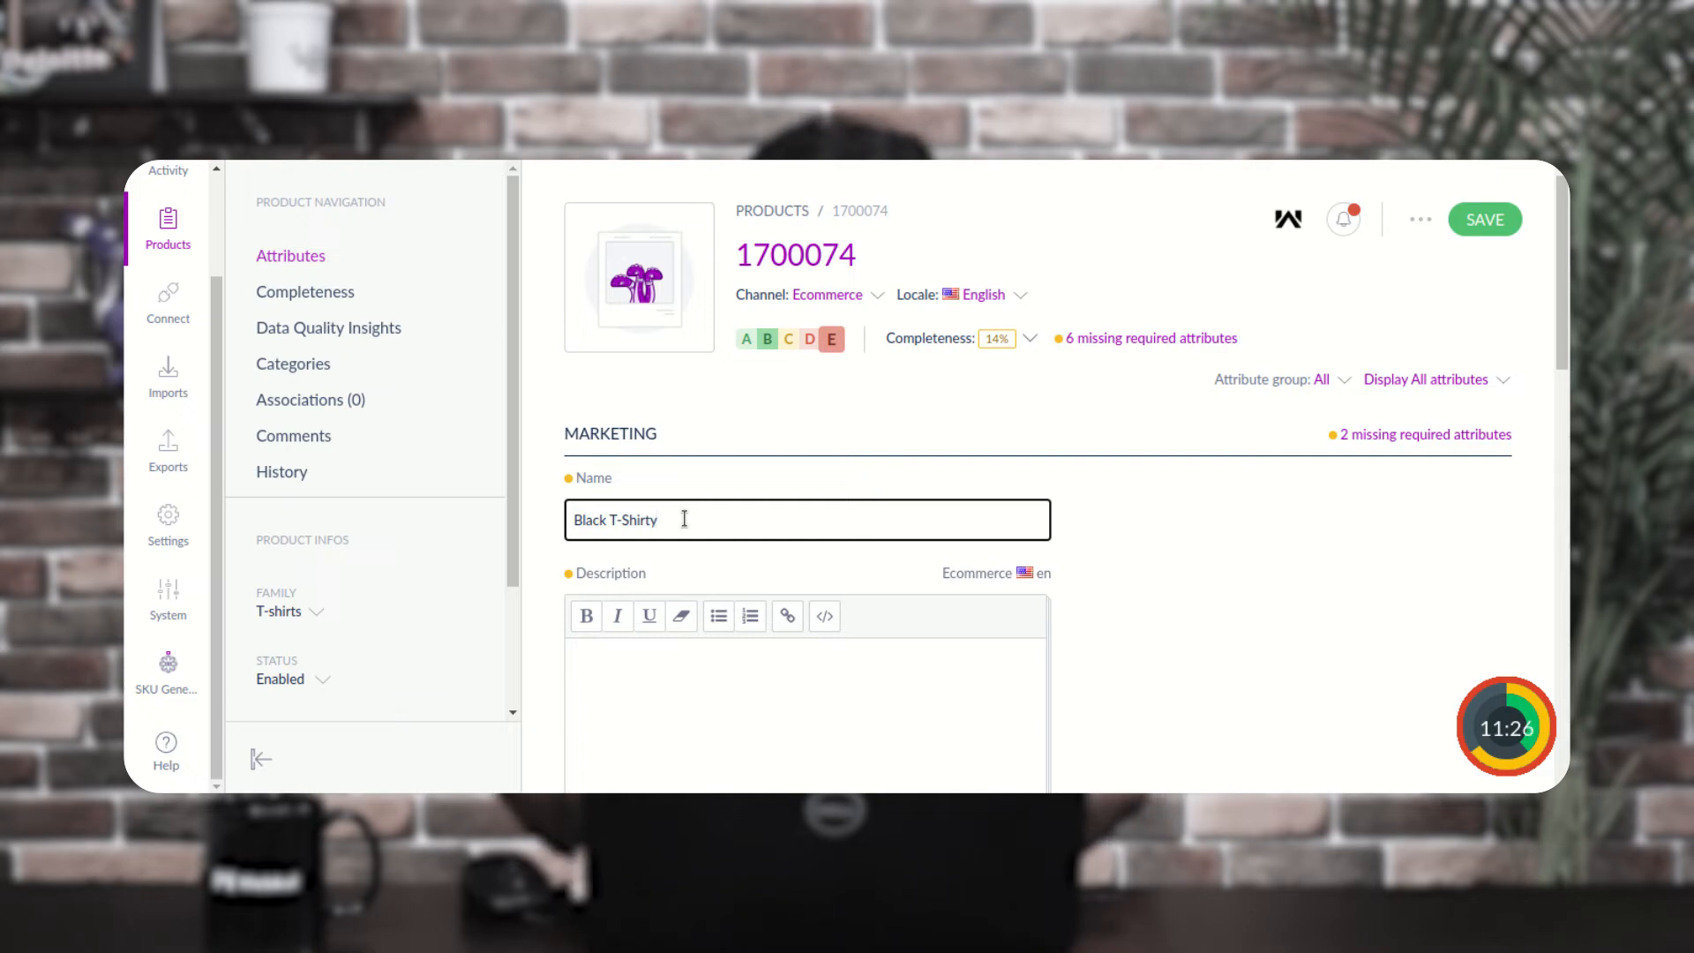
{"action": "key", "text": "ctrl+a"}
{"action": "left_click", "coordinate": [696, 677]}
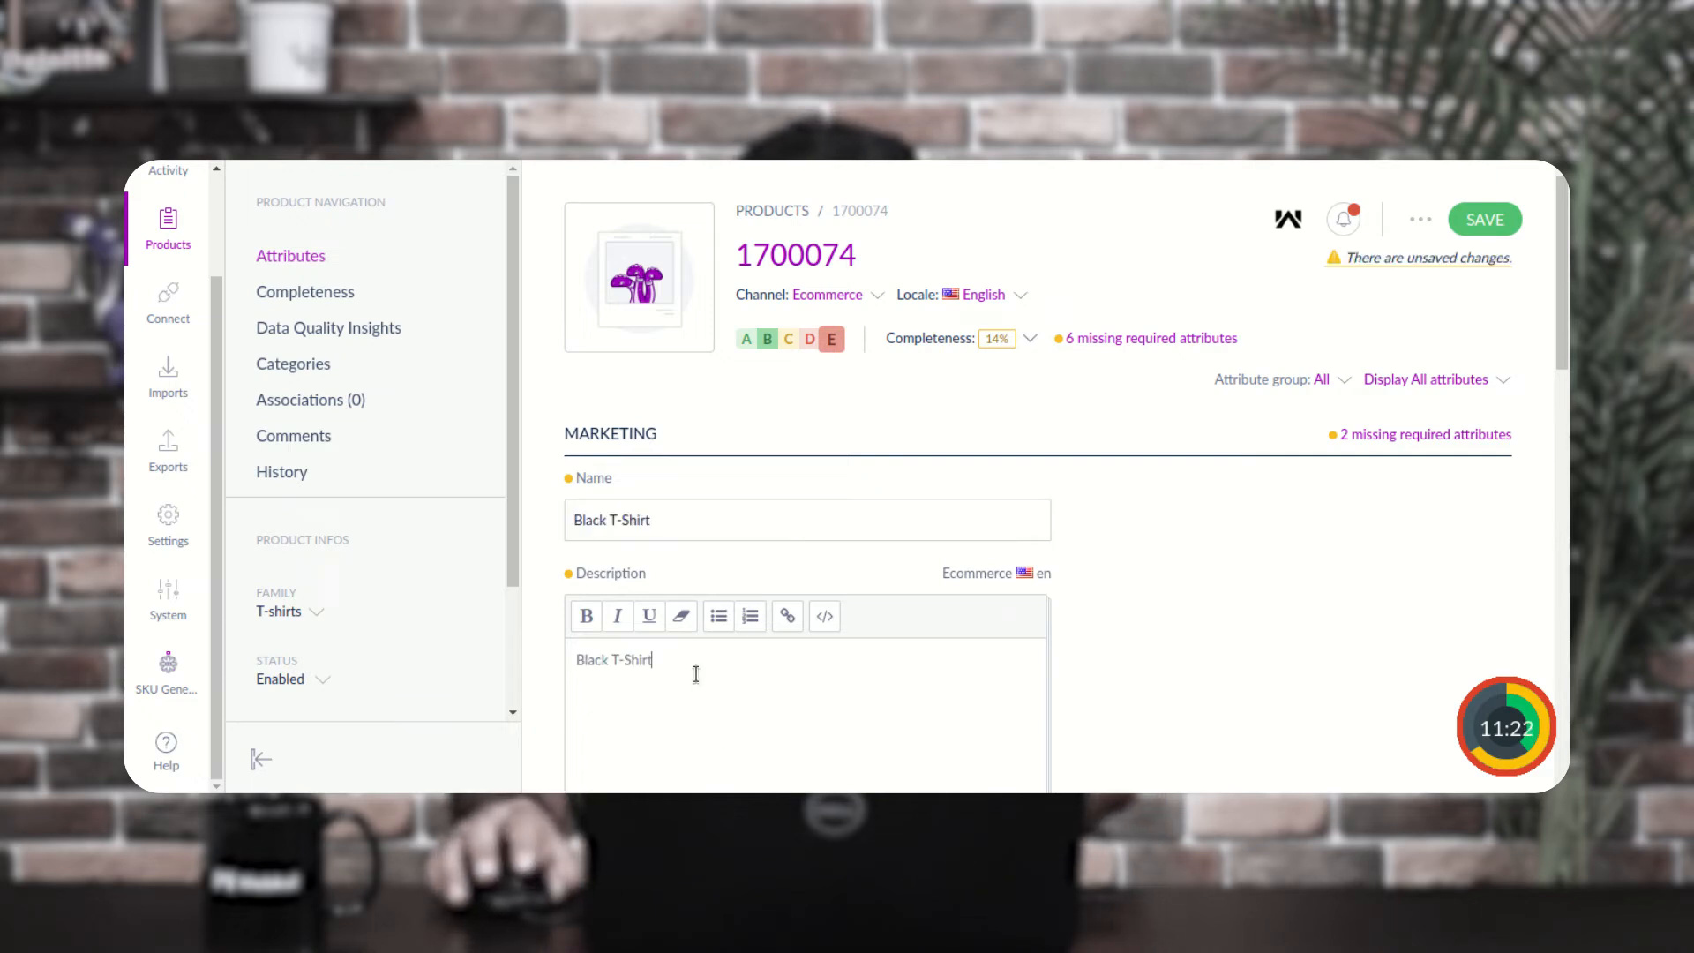
Step: Check the SKU attribute in the ERP group, and save and reload the Black T-Shirt product
{"action": "scroll", "coordinate": [696, 675], "scroll_direction": "down", "scroll_amount": 5}
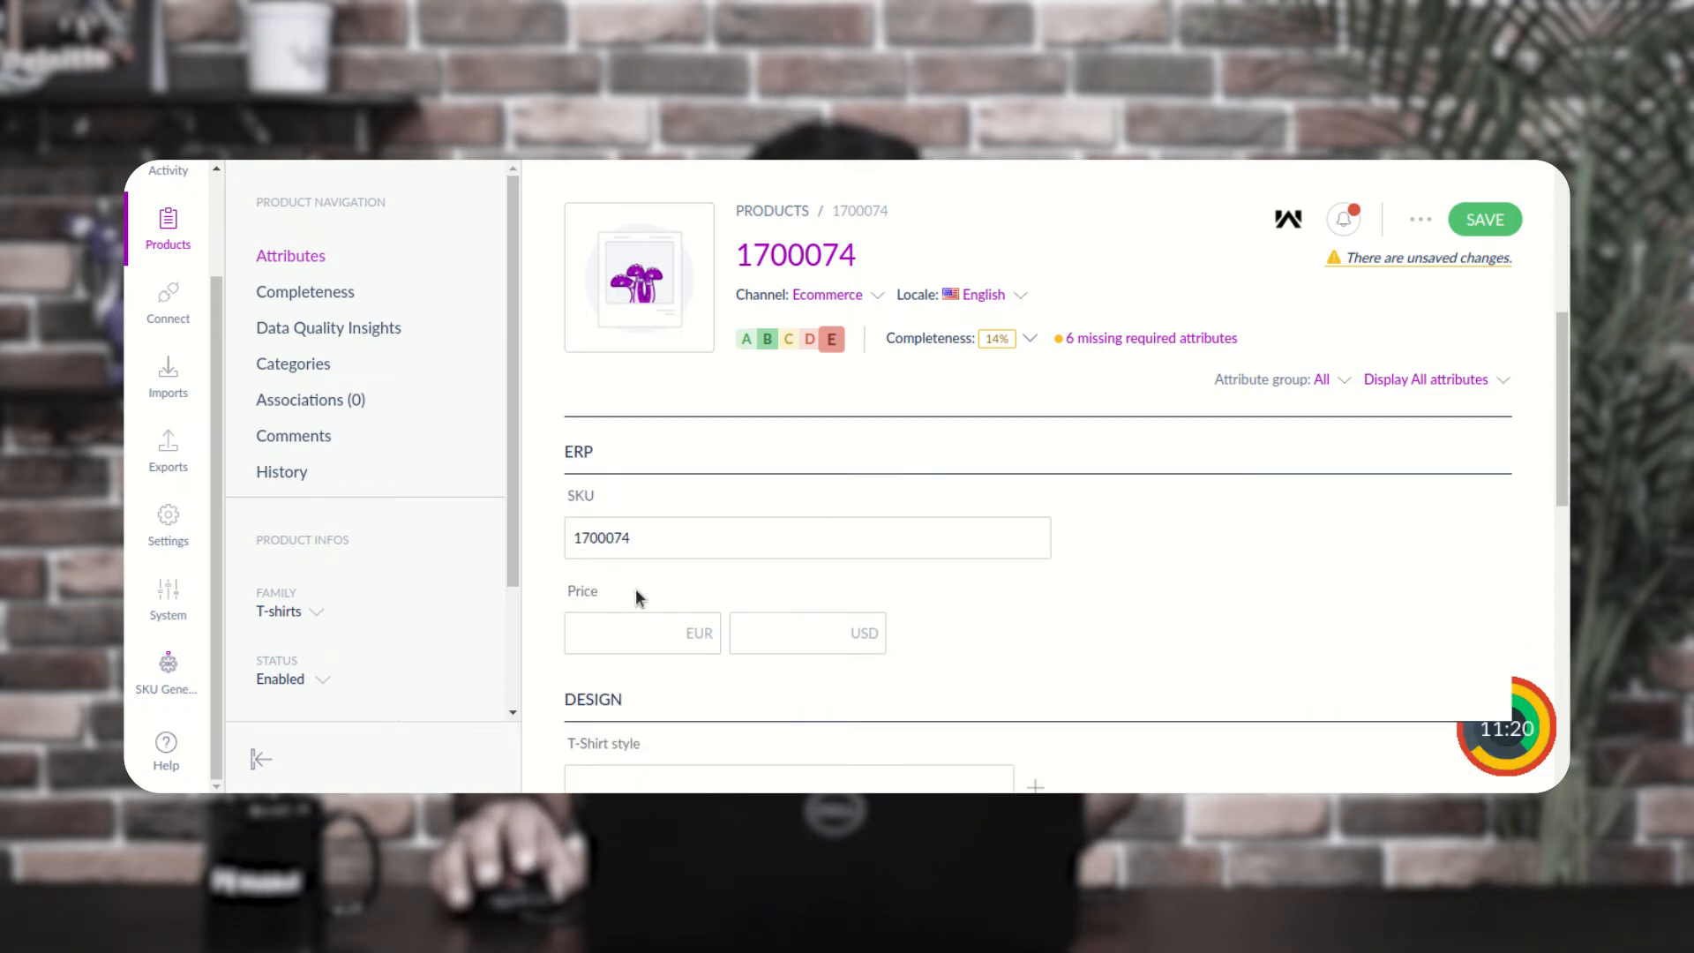
{"action": "left_click_drag", "start_coordinate": [638, 541], "coordinate": [567, 525]}
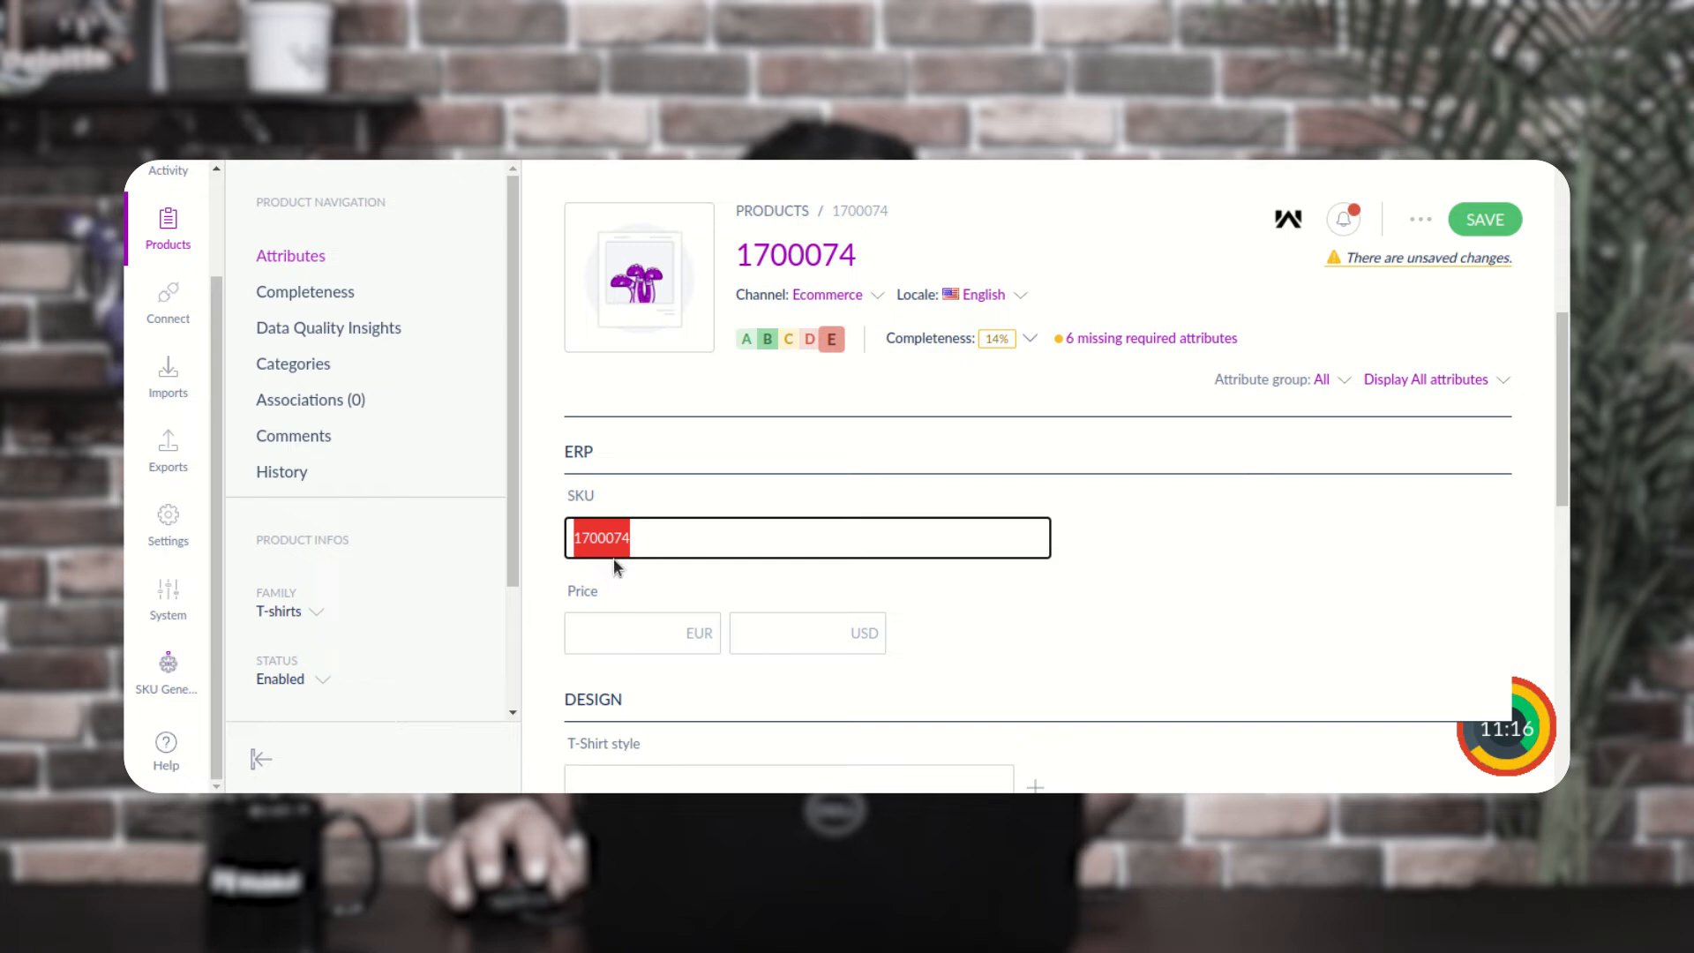
{"action": "scroll", "coordinate": [774, 659], "scroll_direction": "down", "scroll_amount": 1}
{"action": "scroll", "coordinate": [773, 659], "scroll_direction": "down", "scroll_amount": 3}
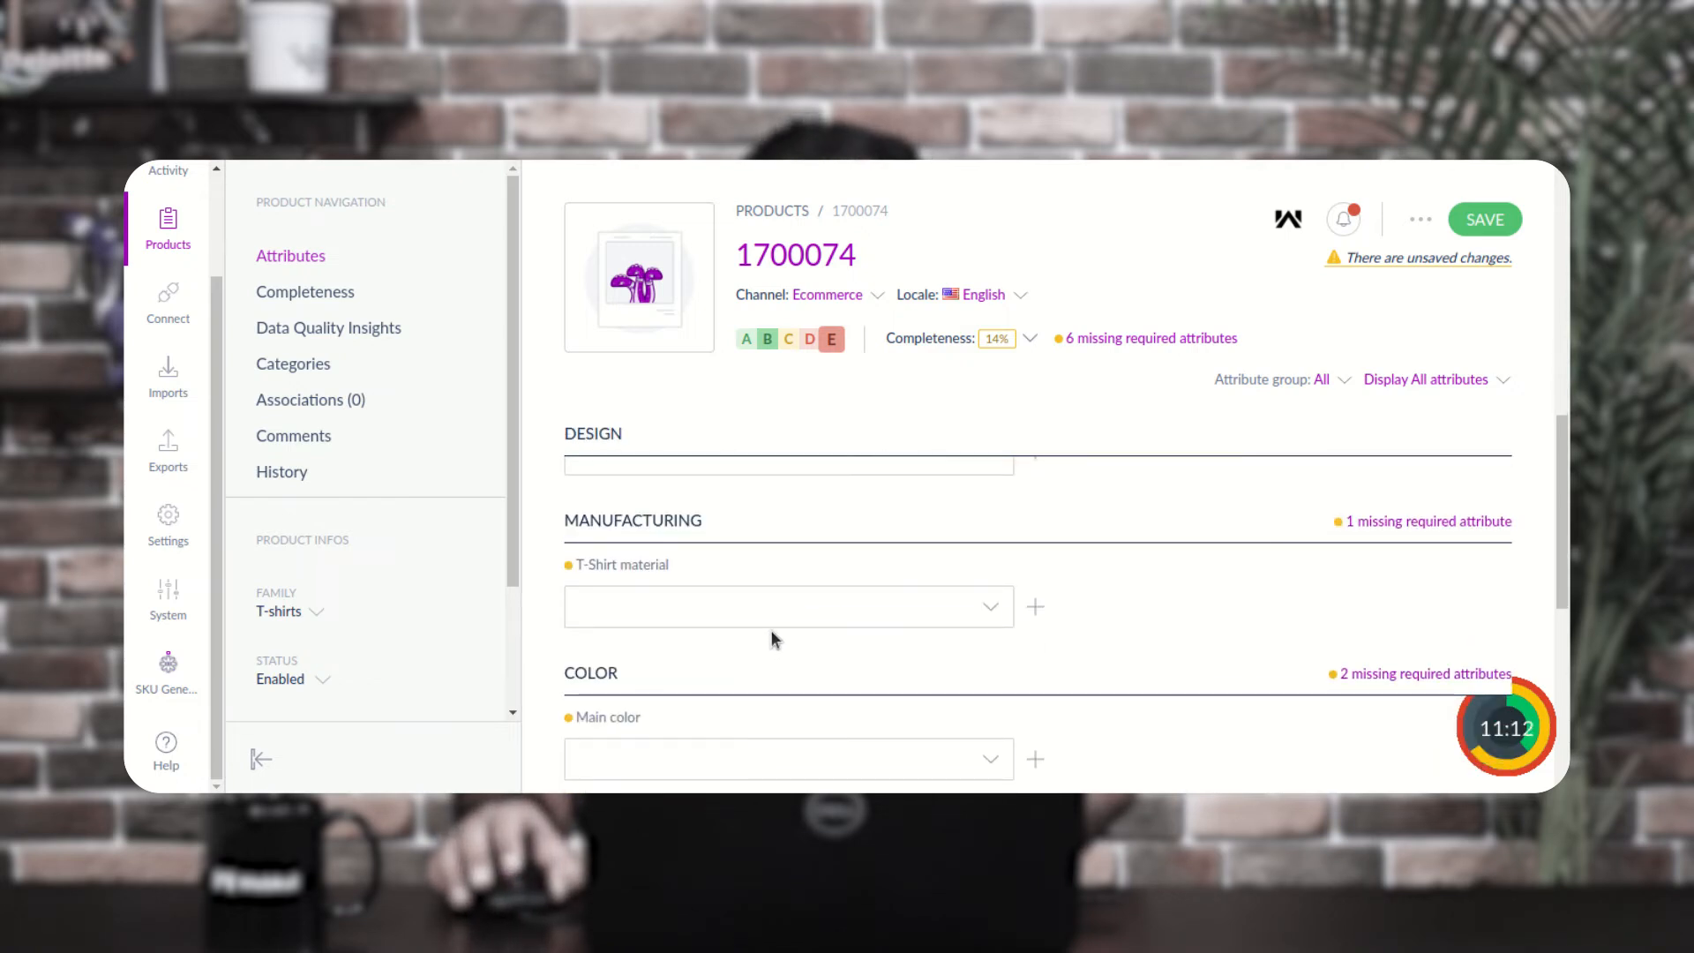
{"action": "scroll", "coordinate": [771, 630], "scroll_direction": "up", "scroll_amount": 4}
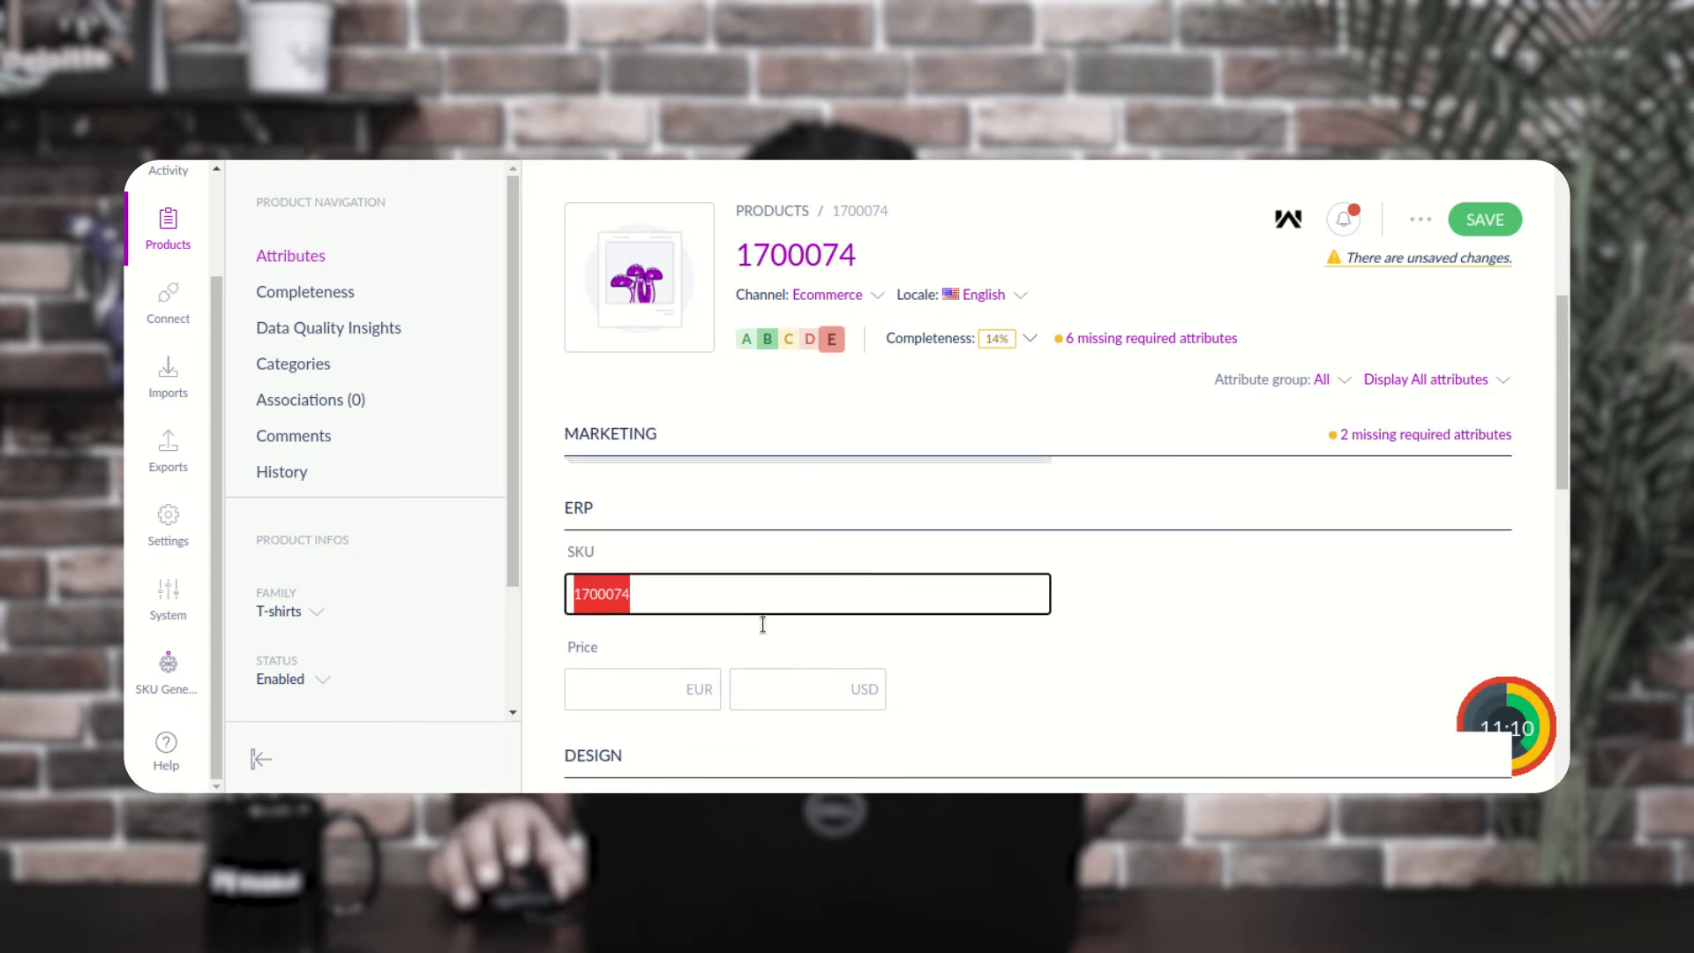
{"action": "left_click", "coordinate": [650, 594]}
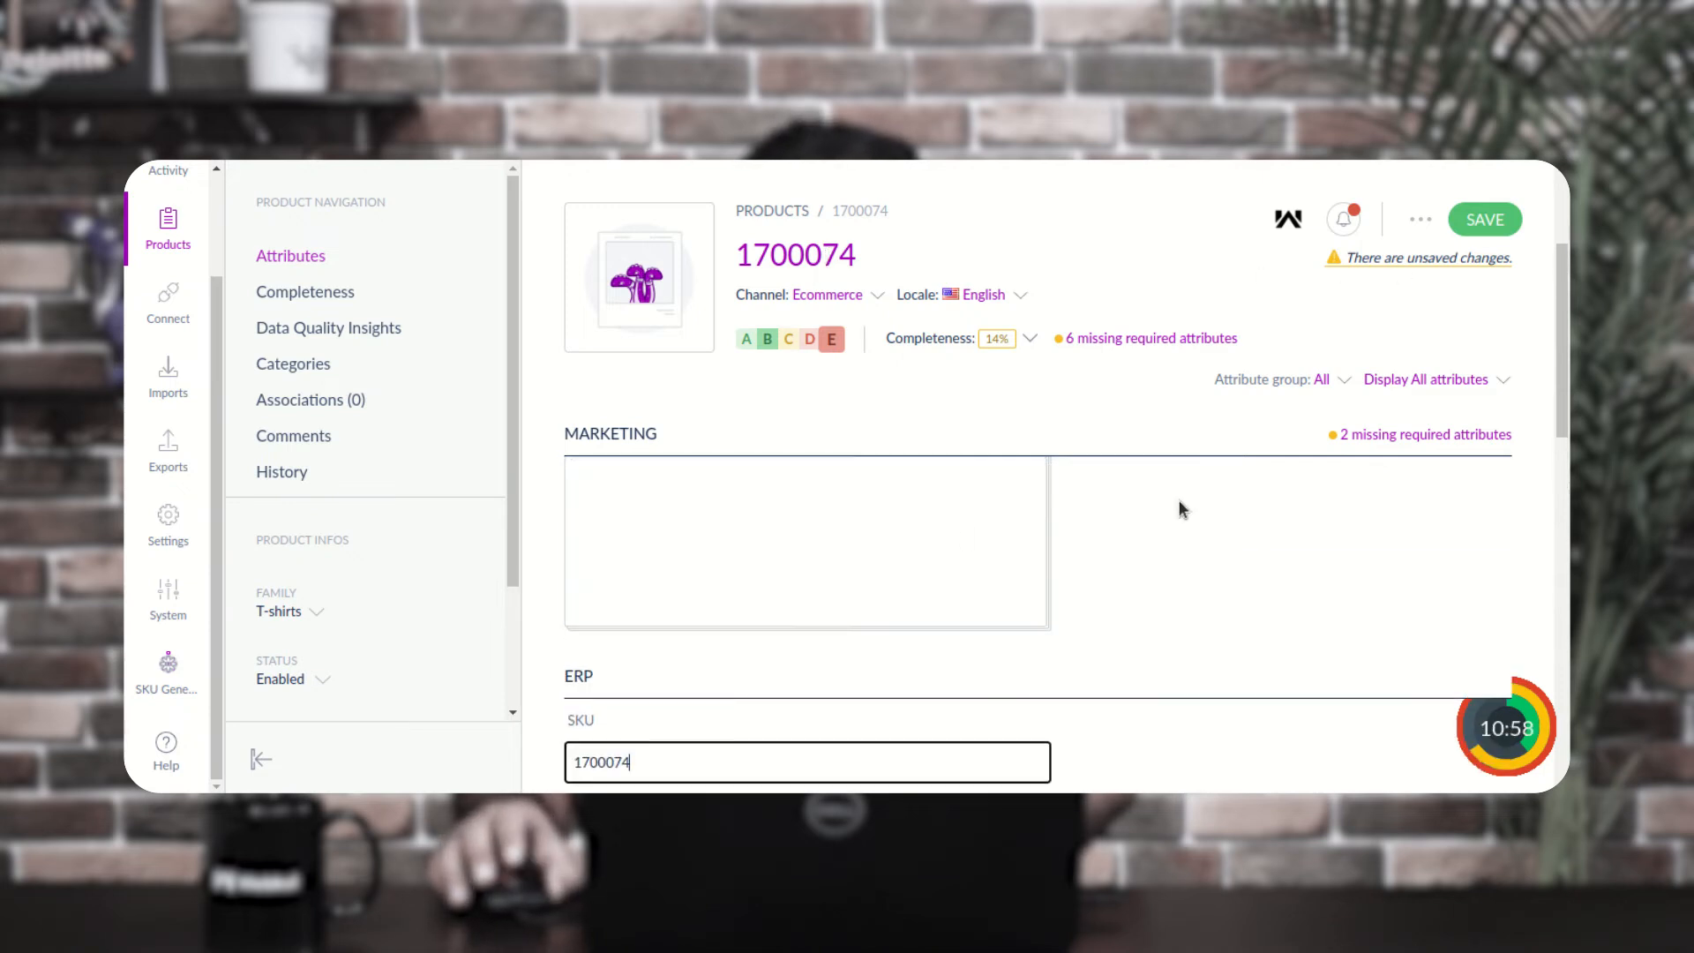
{"action": "left_click", "coordinate": [1483, 220]}
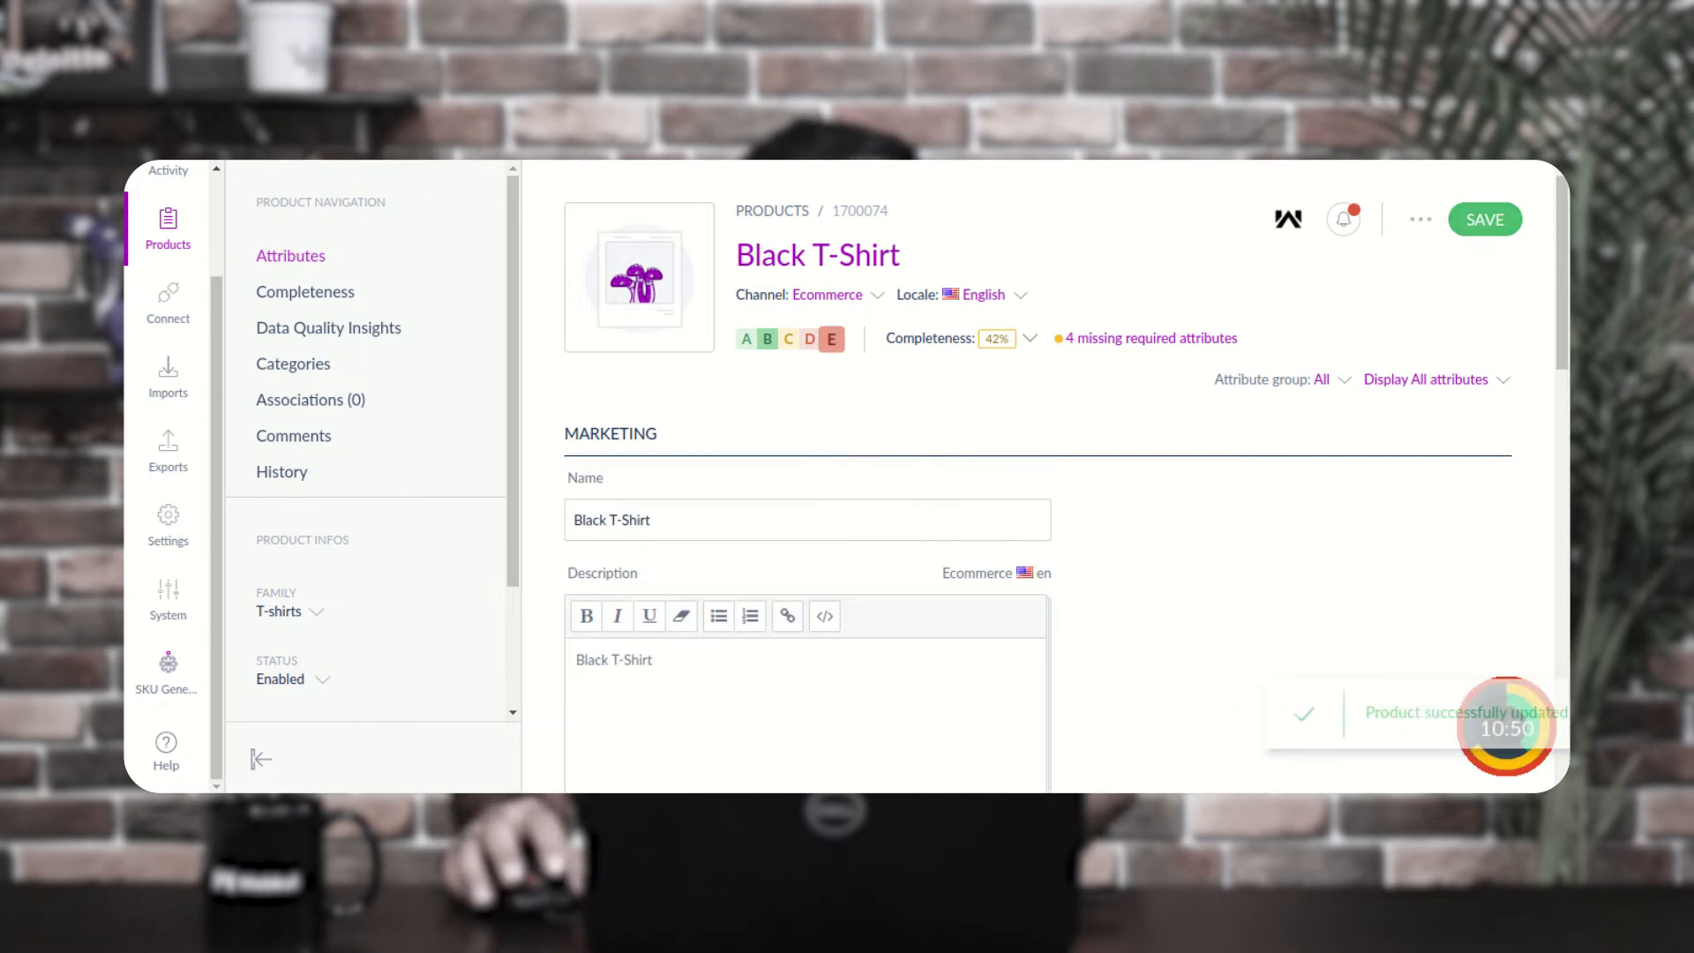
{"action": "key", "text": "F5"}
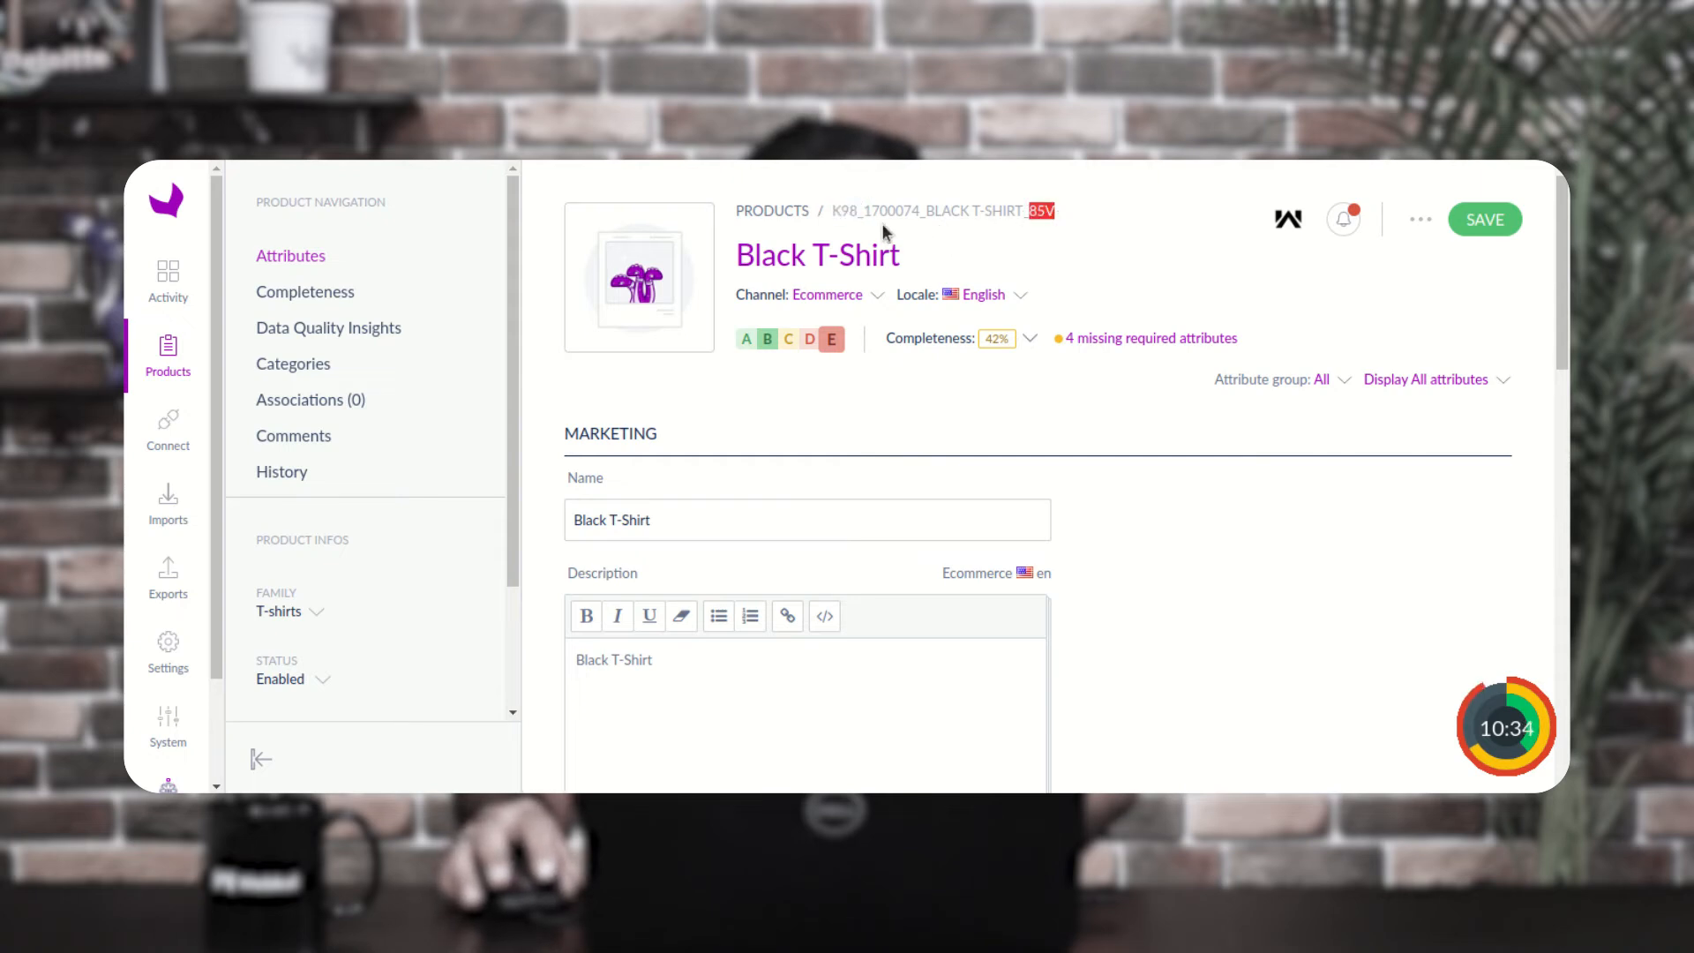
Step: Examine the prefix, sequence number, name and suffix parts of the generated SKU in the product breadcrumb and the ERP attributes
{"action": "left_click_drag", "start_coordinate": [868, 212], "coordinate": [1022, 208]}
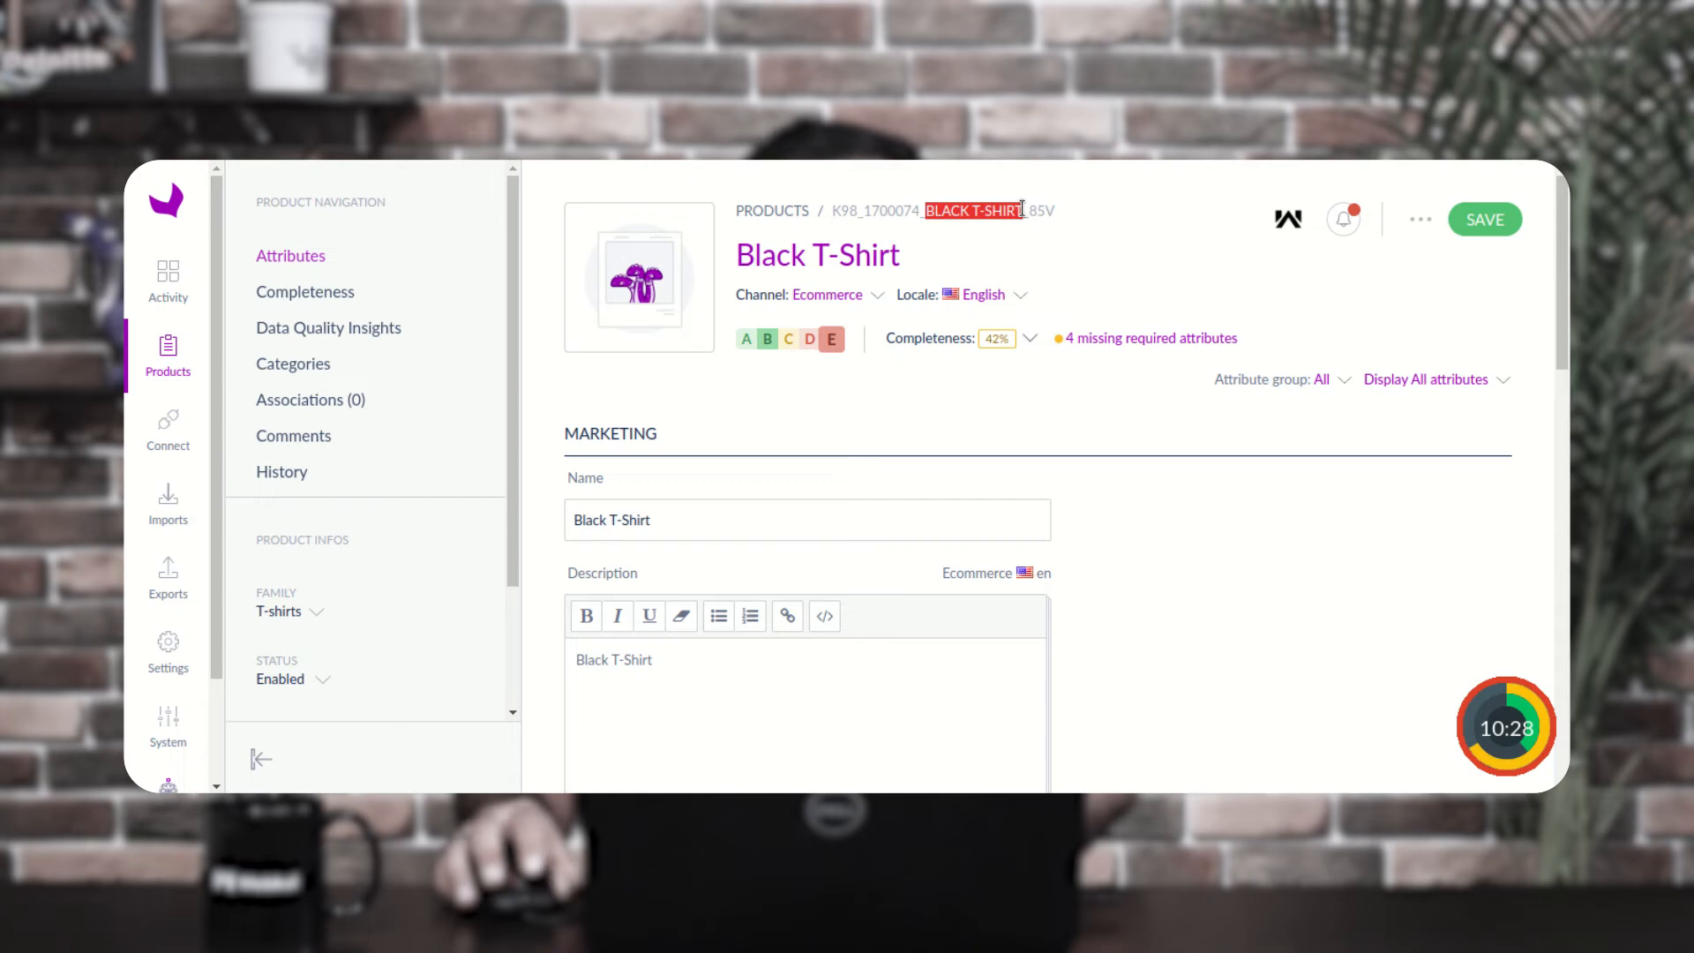
{"action": "scroll", "coordinate": [974, 433], "scroll_direction": "down", "scroll_amount": 7}
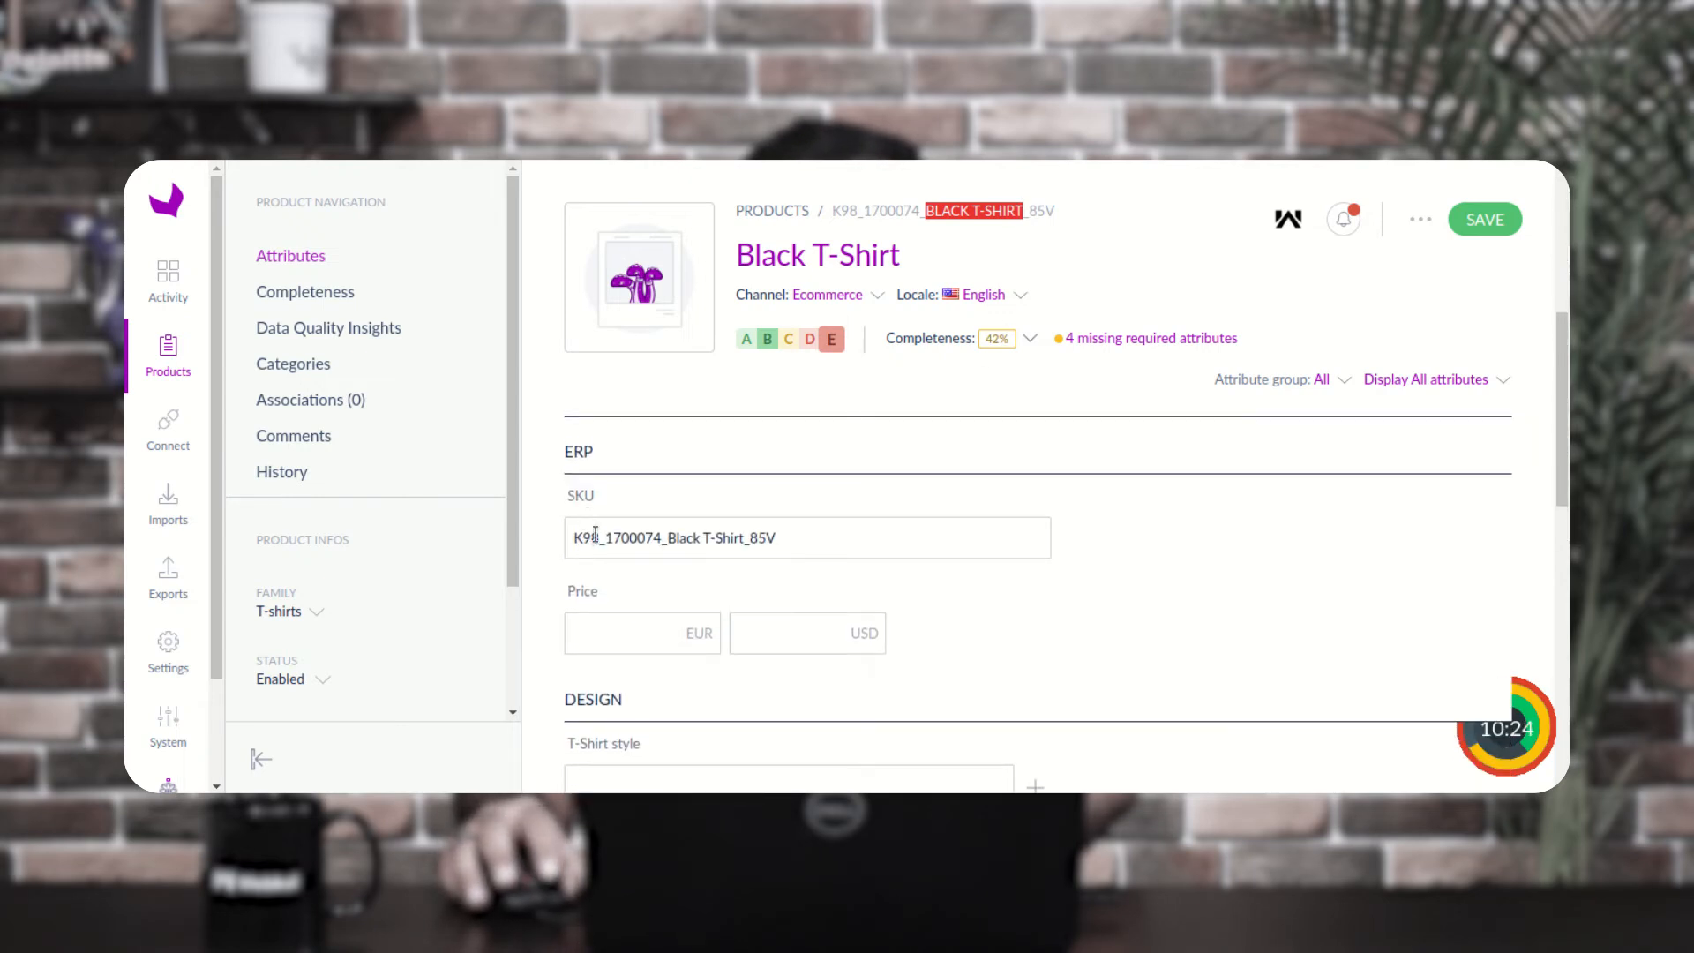
{"action": "left_click_drag", "start_coordinate": [599, 535], "coordinate": [574, 535]}
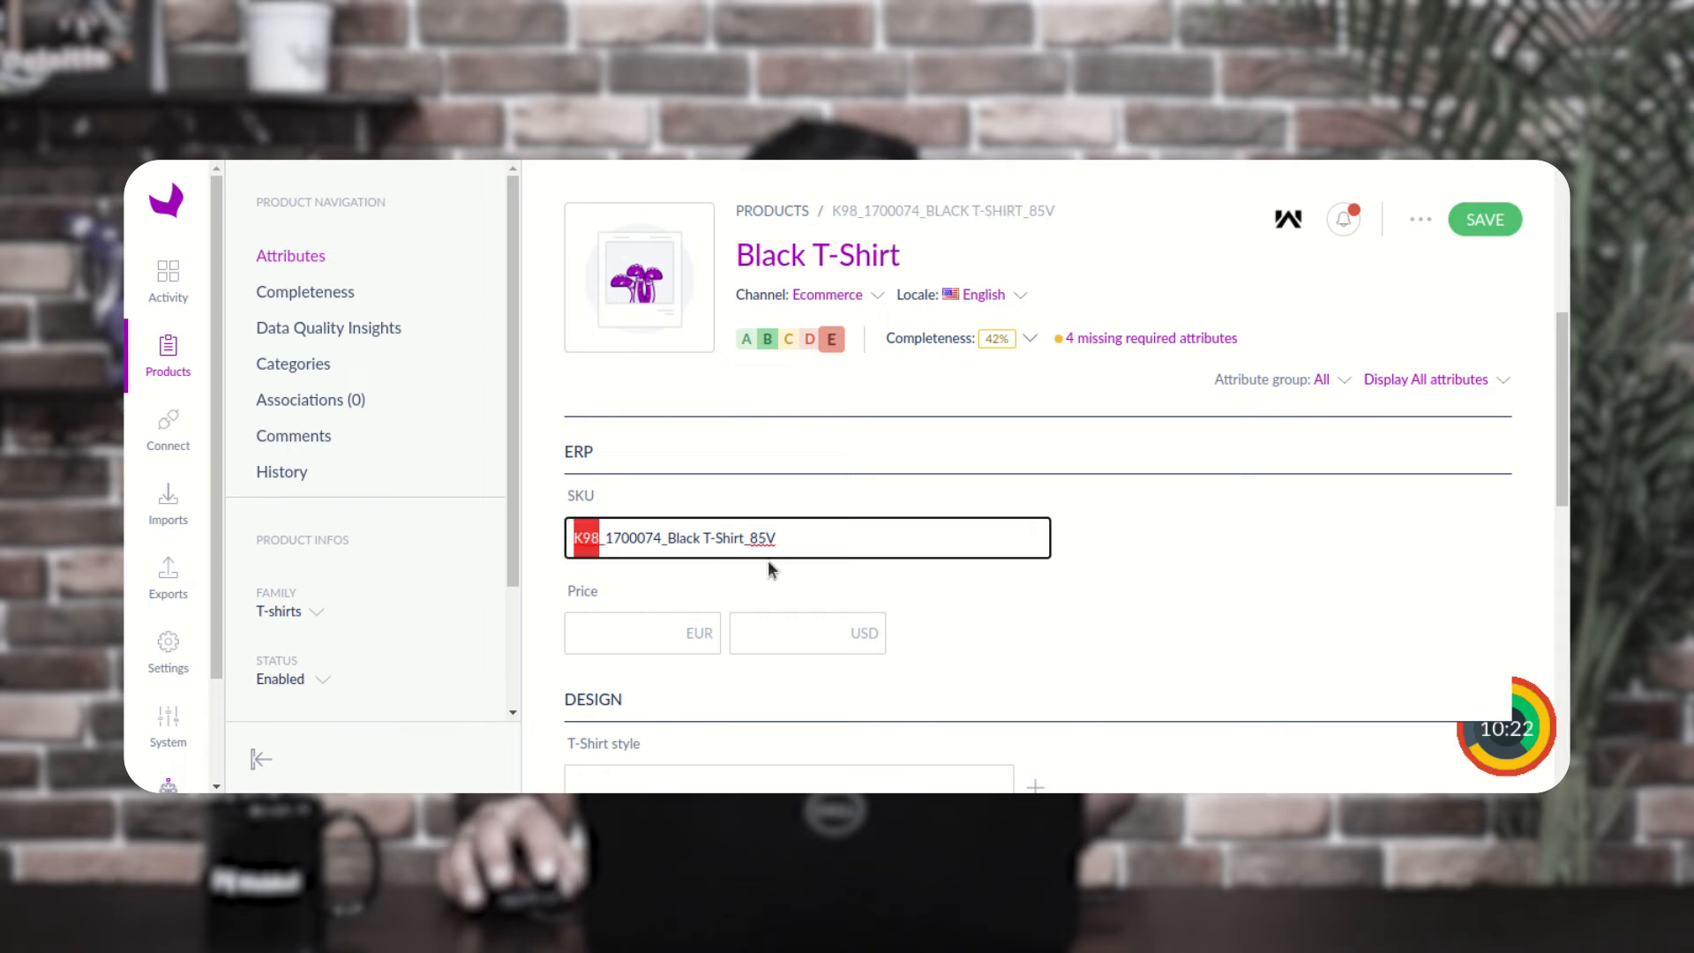
{"action": "left_click_drag", "start_coordinate": [754, 535], "coordinate": [777, 536]}
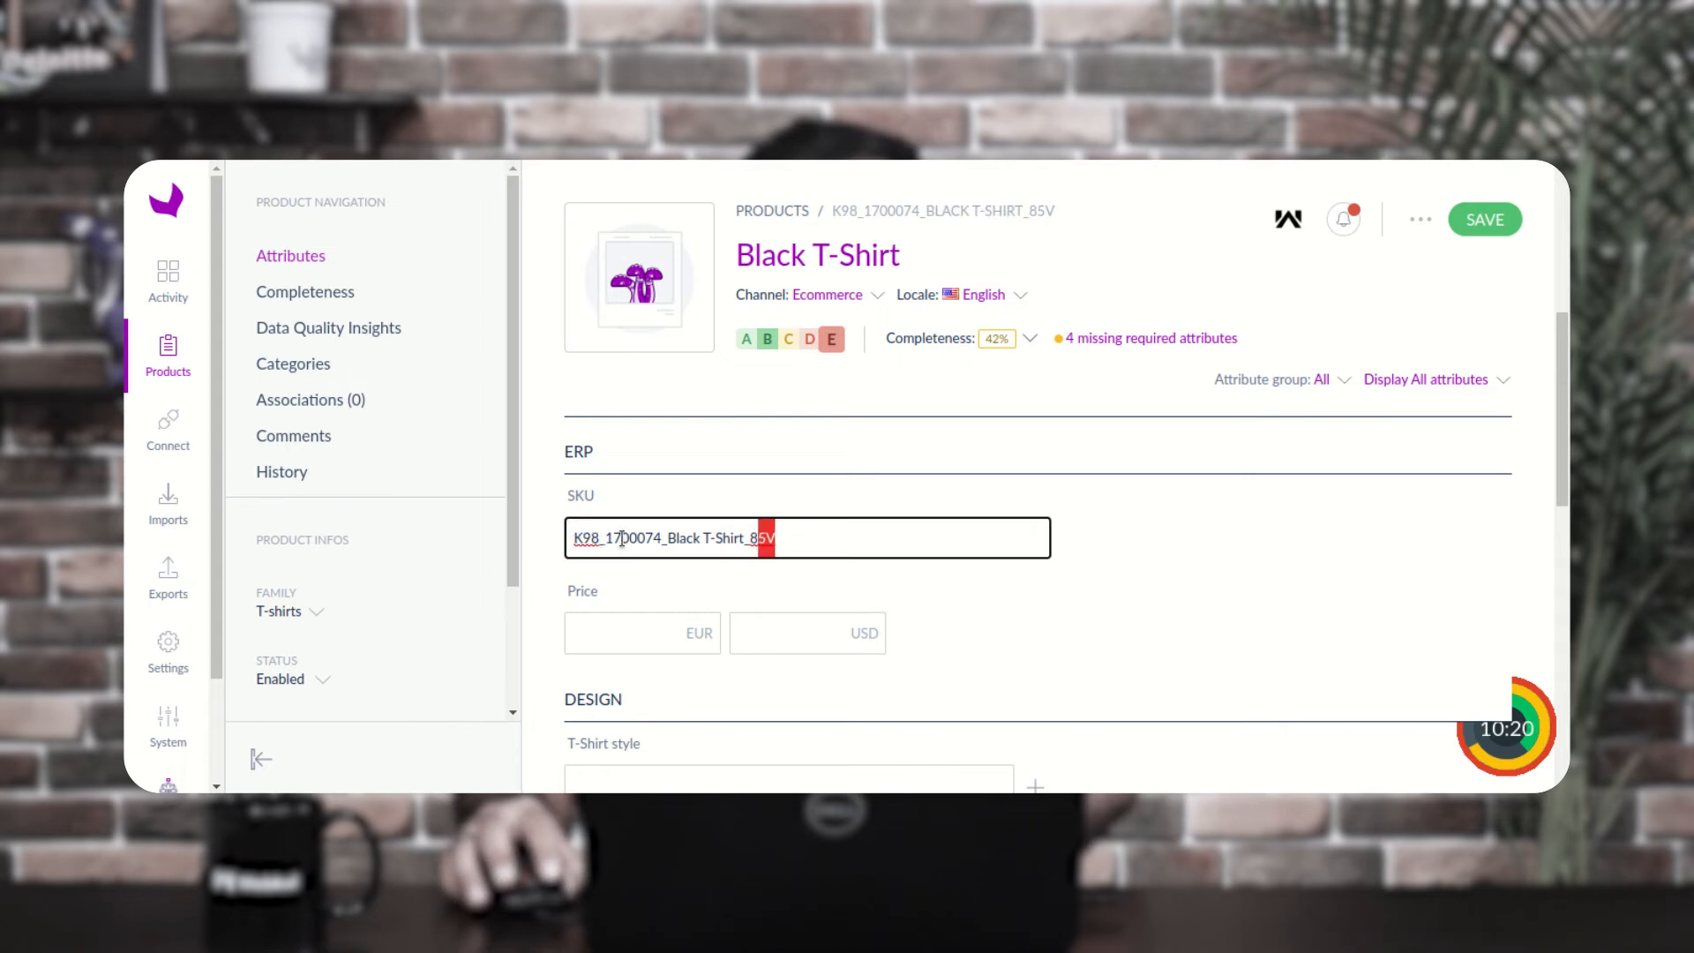
{"action": "left_click_drag", "start_coordinate": [606, 538], "coordinate": [653, 539]}
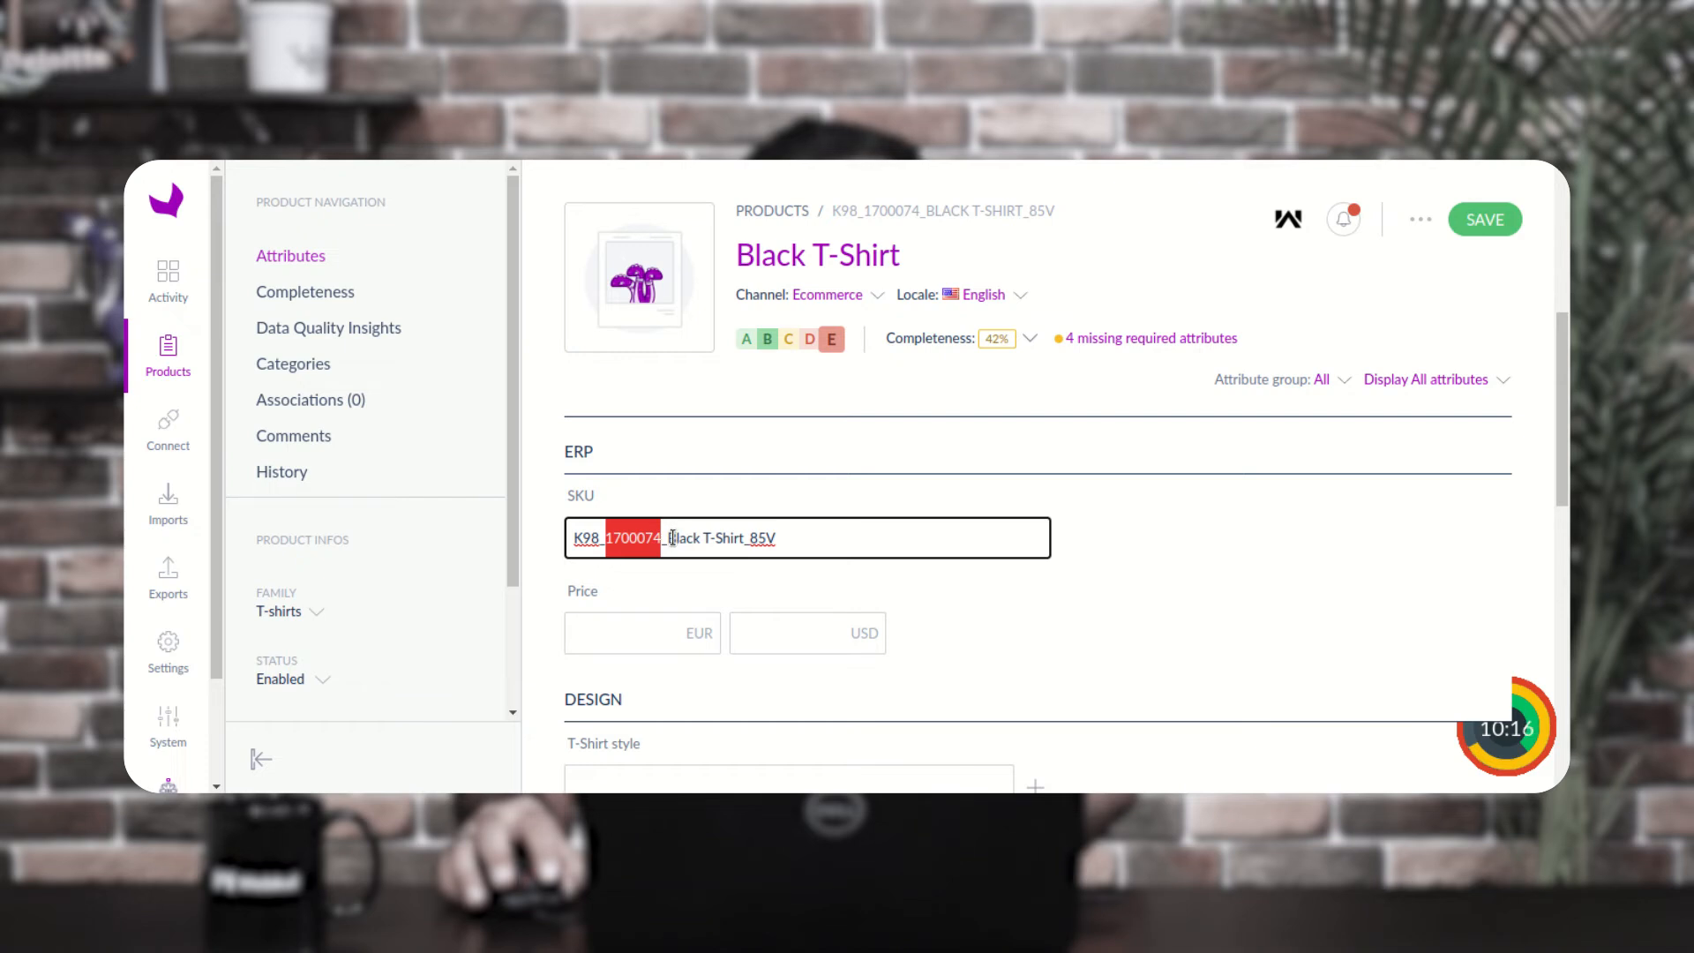
{"action": "left_click_drag", "start_coordinate": [671, 537], "coordinate": [739, 538]}
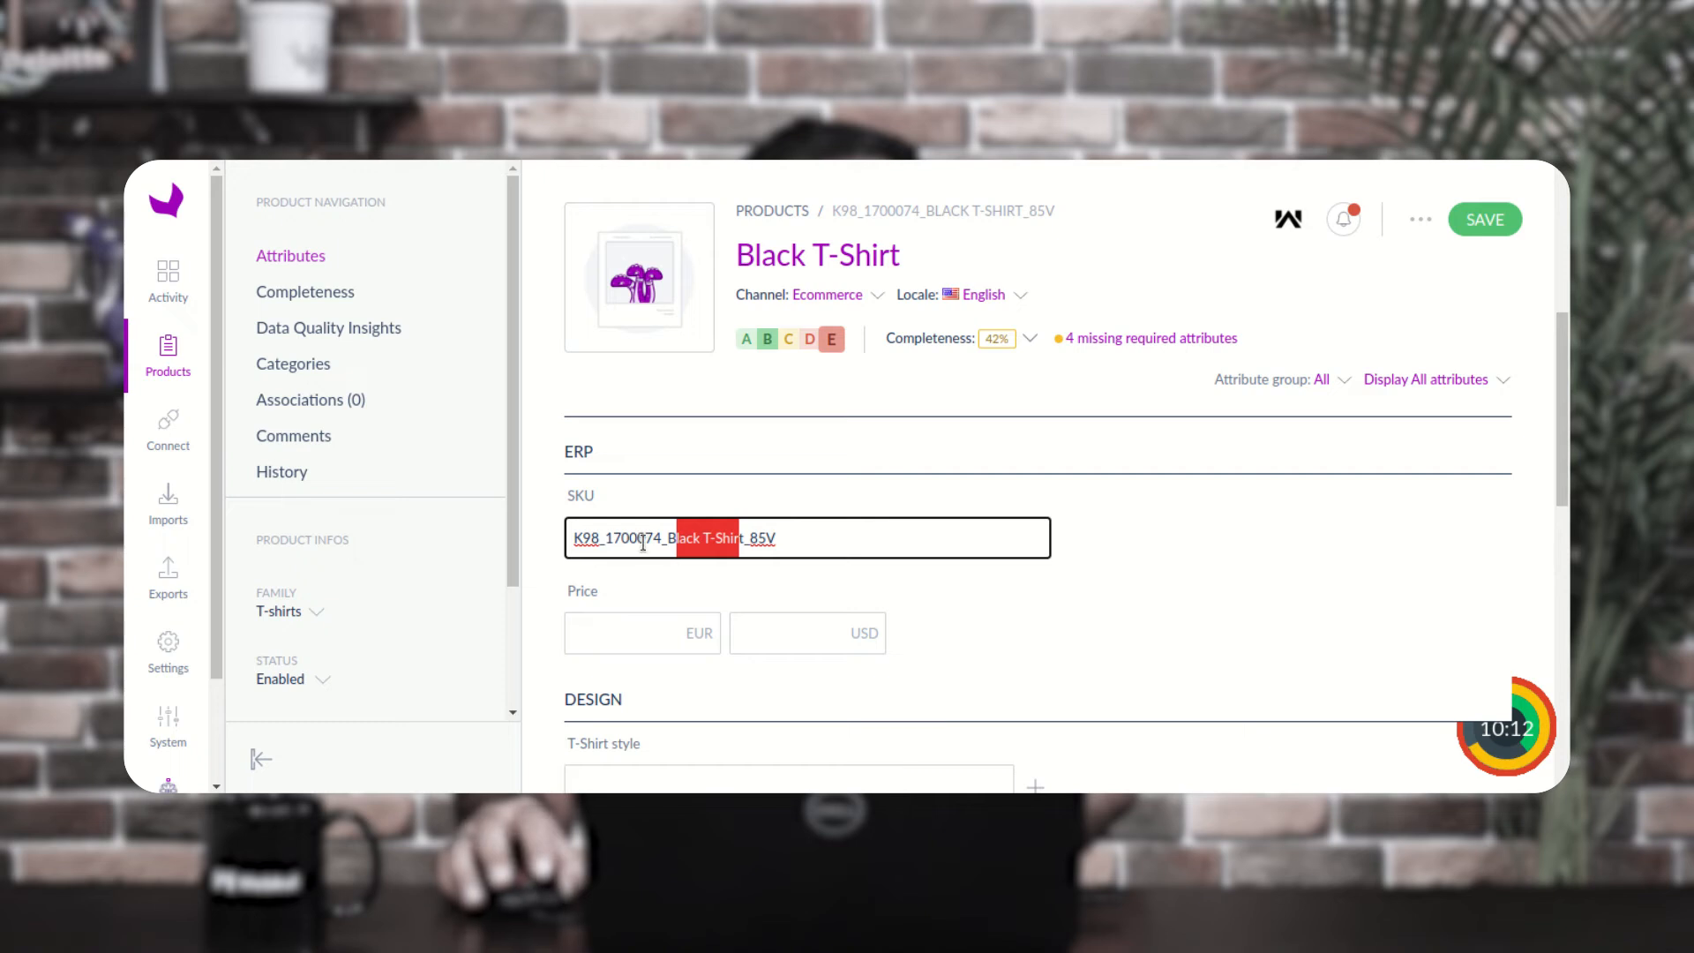
{"action": "left_click", "coordinate": [811, 541]}
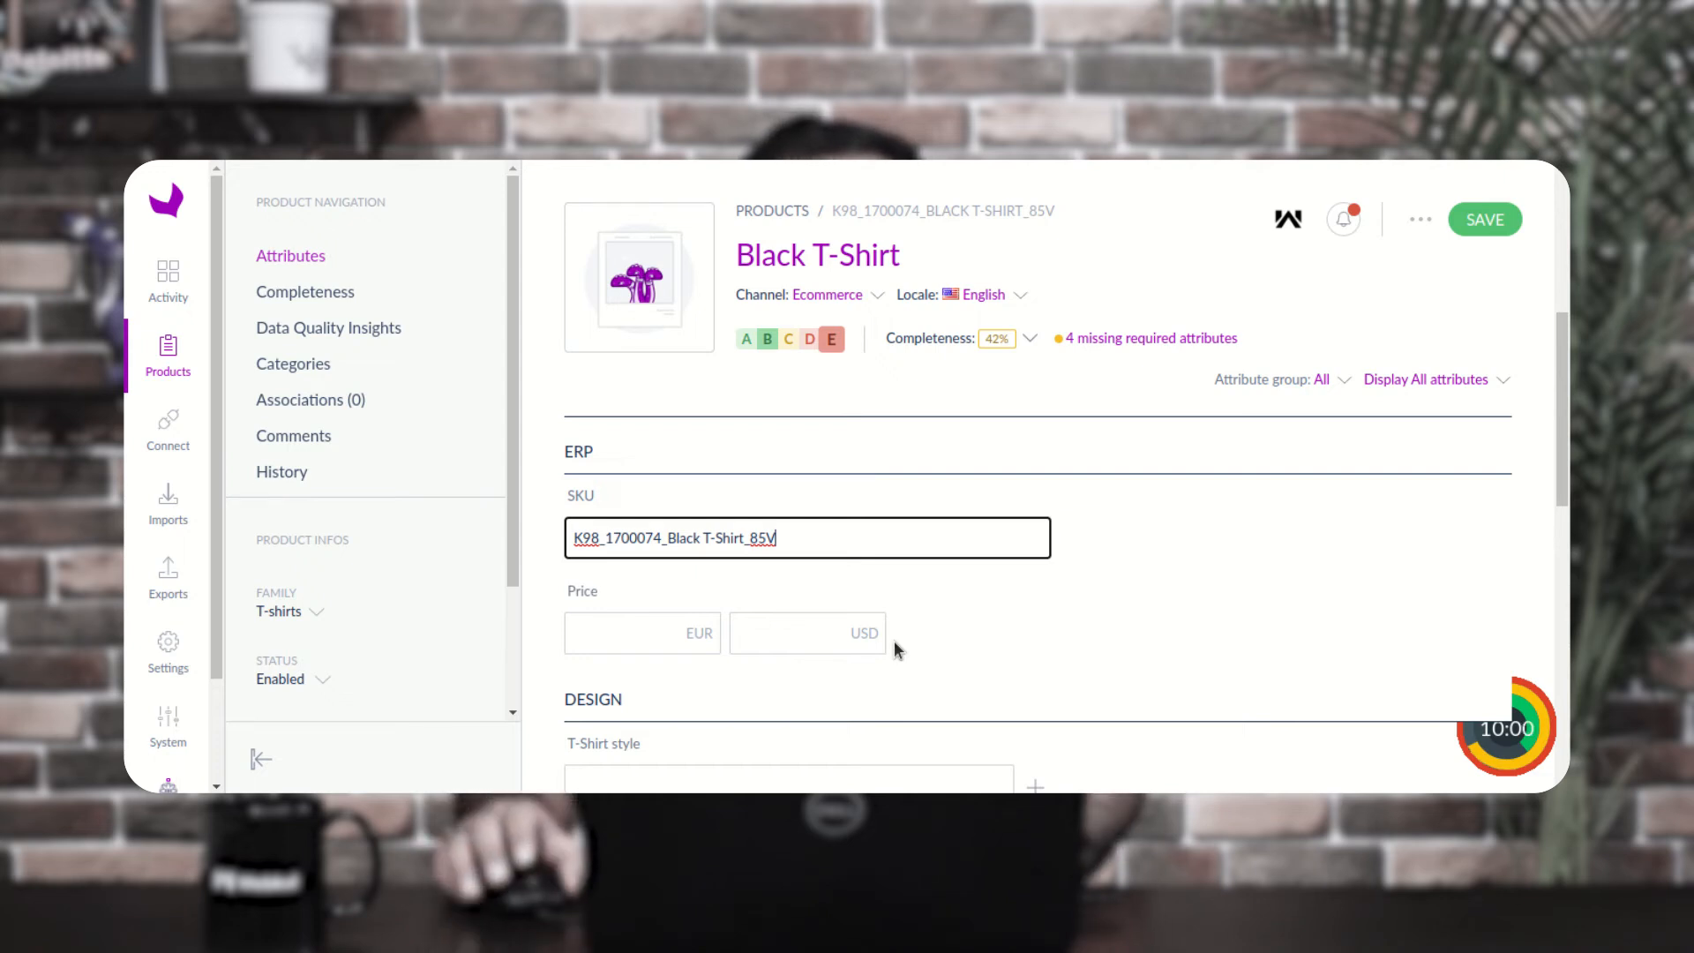
{"action": "left_click_drag", "start_coordinate": [832, 210], "coordinate": [1036, 209]}
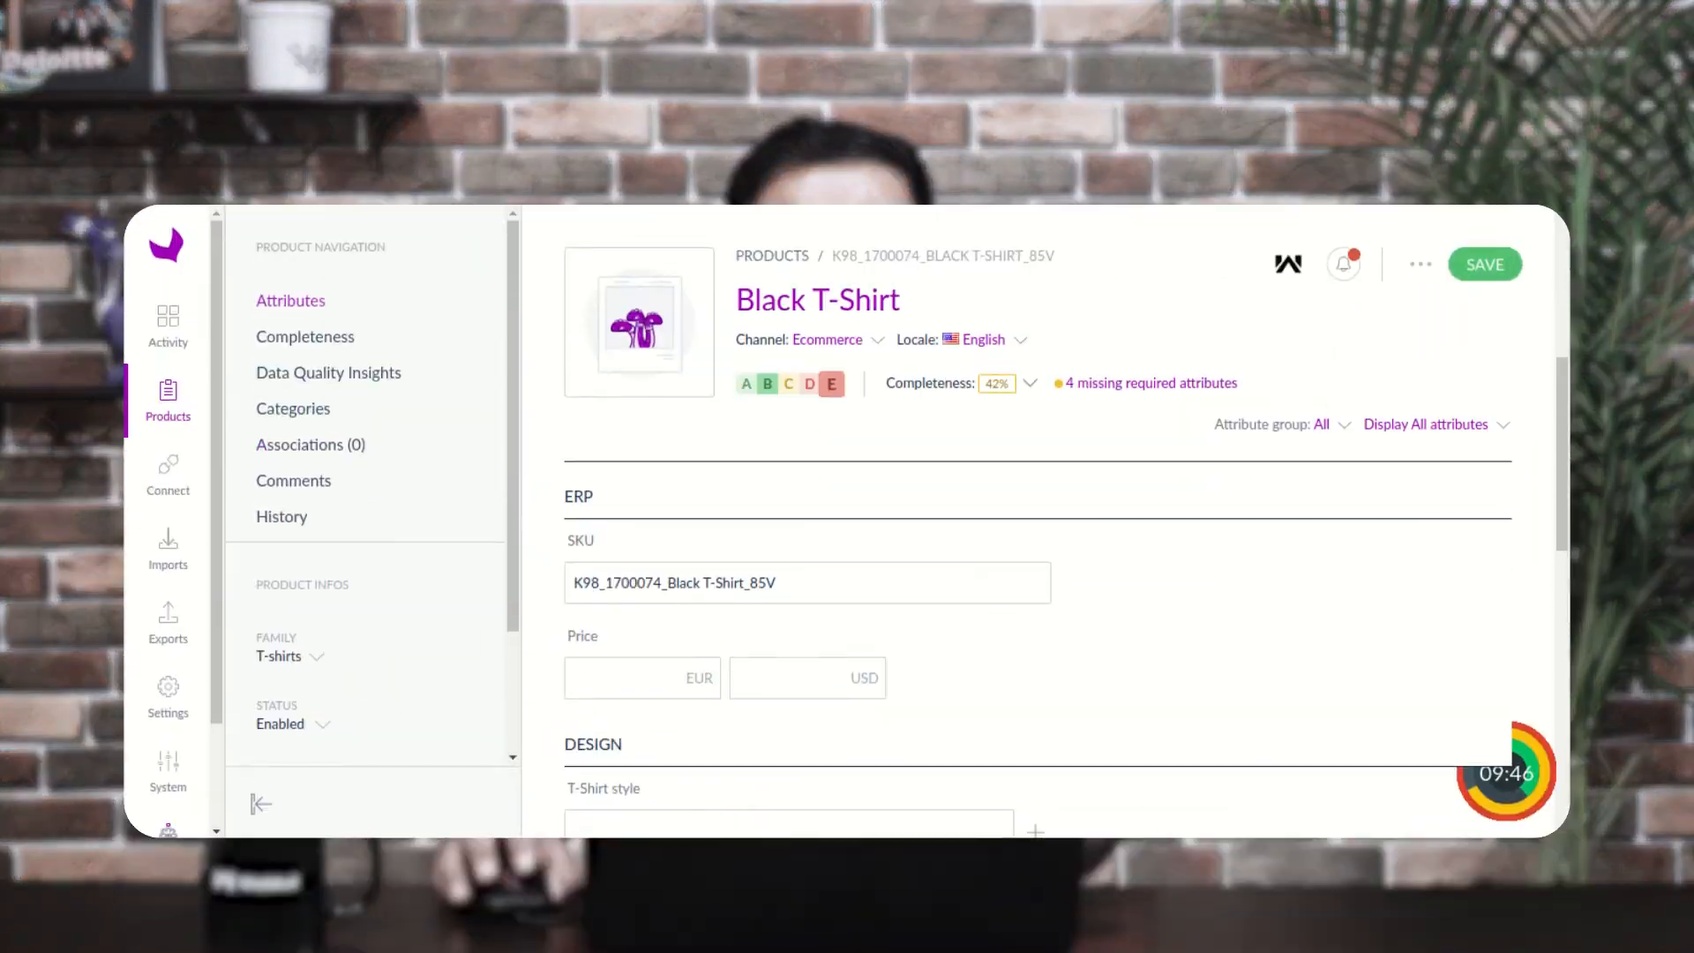
{"action": "scroll", "coordinate": [882, 530], "scroll_direction": "up", "scroll_amount": 3}
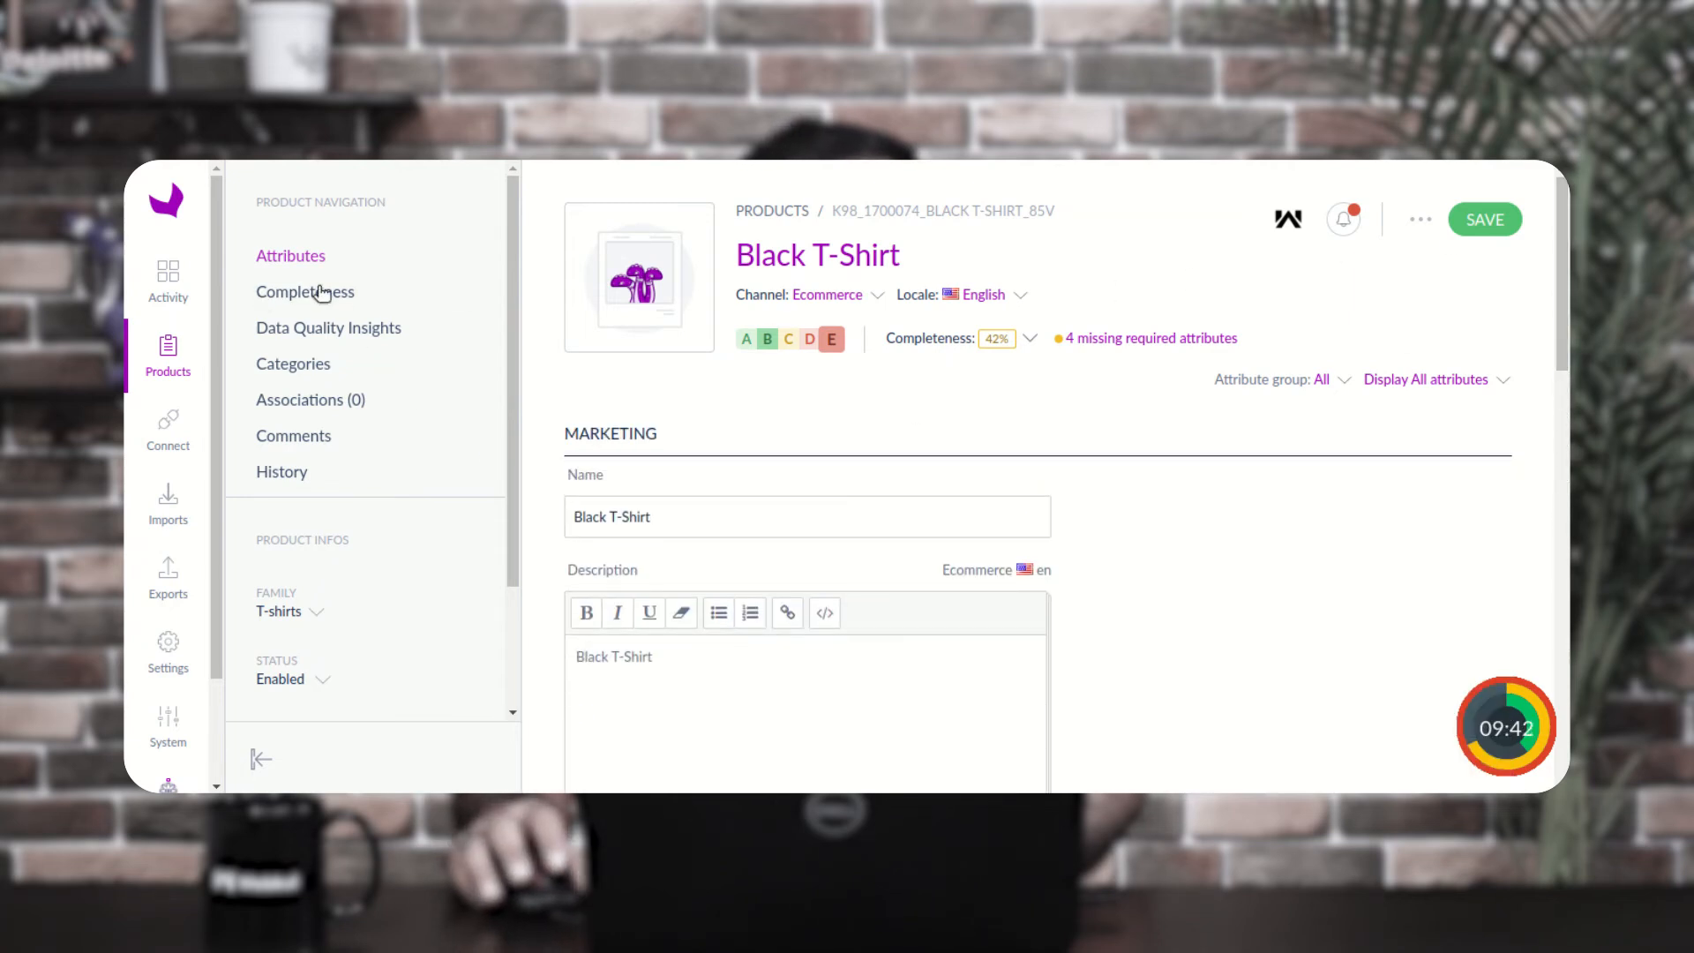
Step: Create a new product model with the Clothing family and the Clothing by size variant from the products list, and save it
{"action": "left_click", "coordinate": [167, 363]}
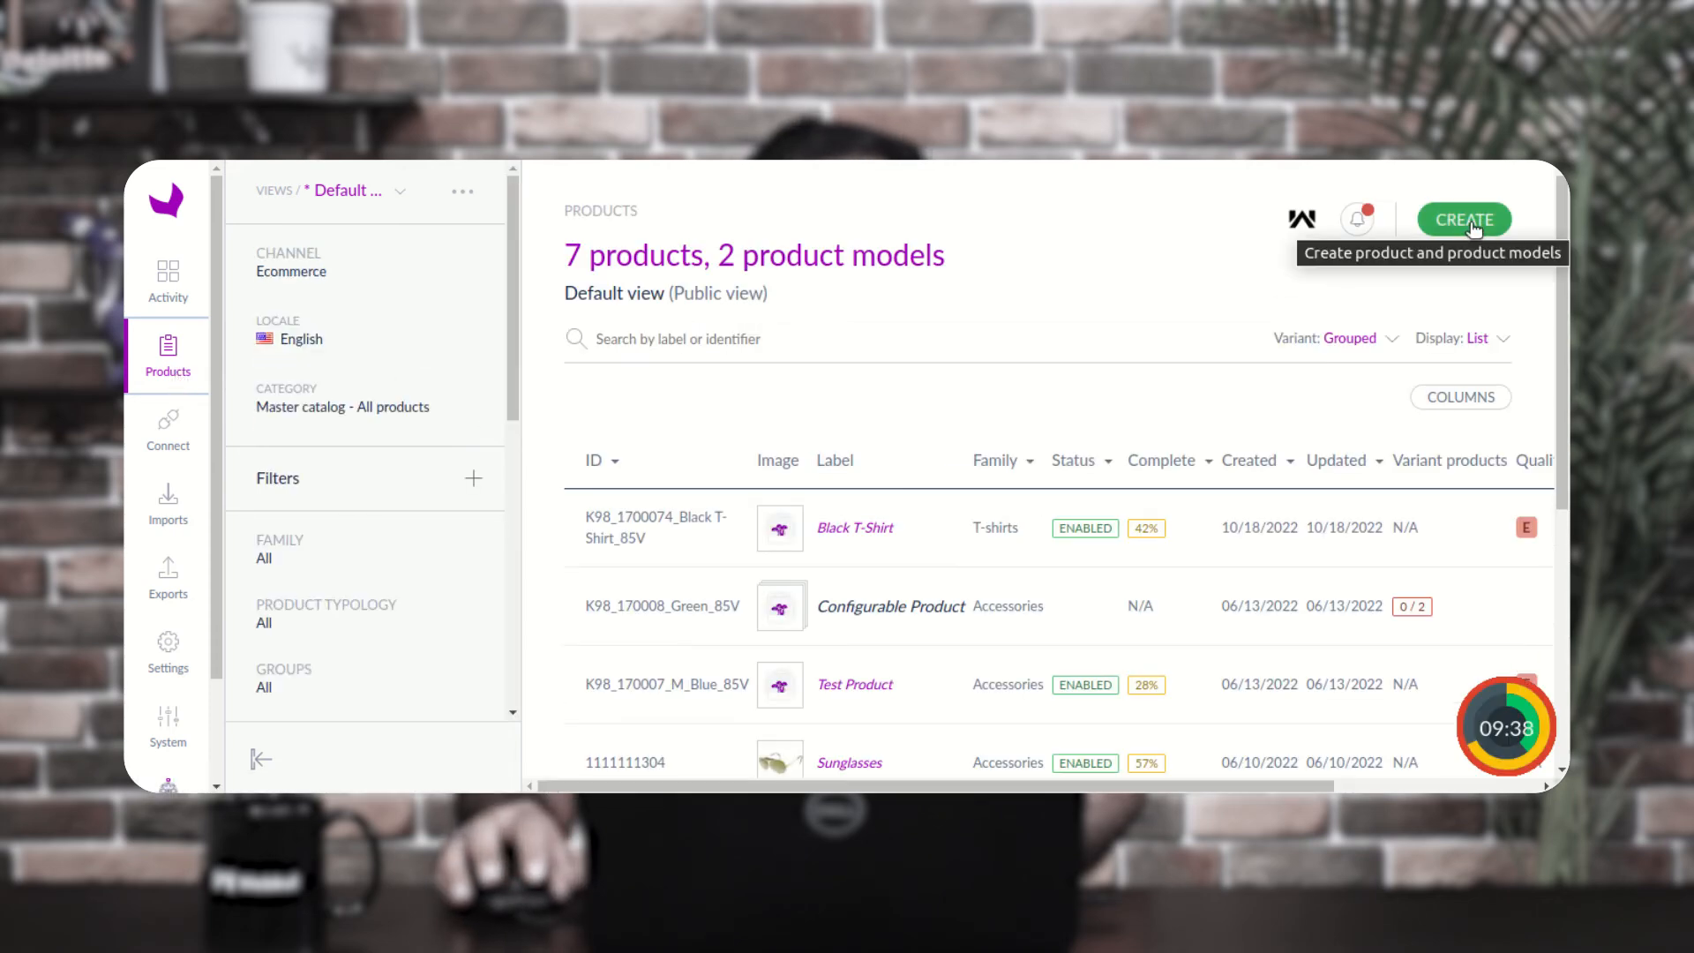
{"action": "left_click", "coordinate": [1472, 225]}
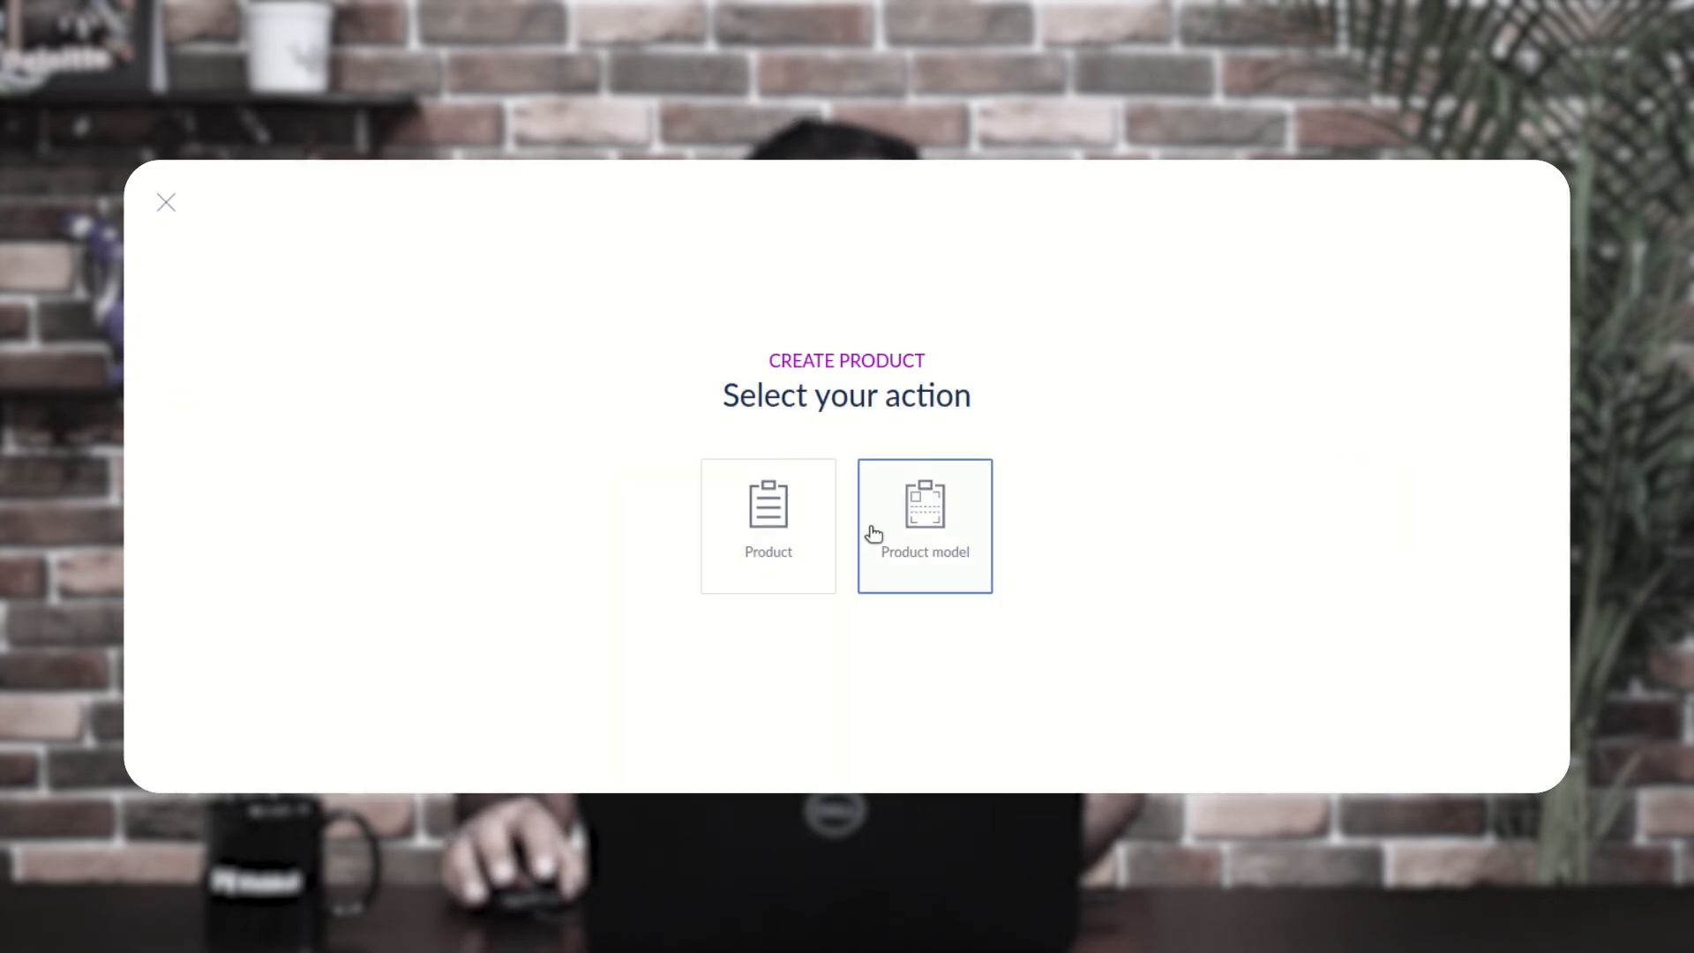
{"action": "left_click", "coordinate": [923, 521]}
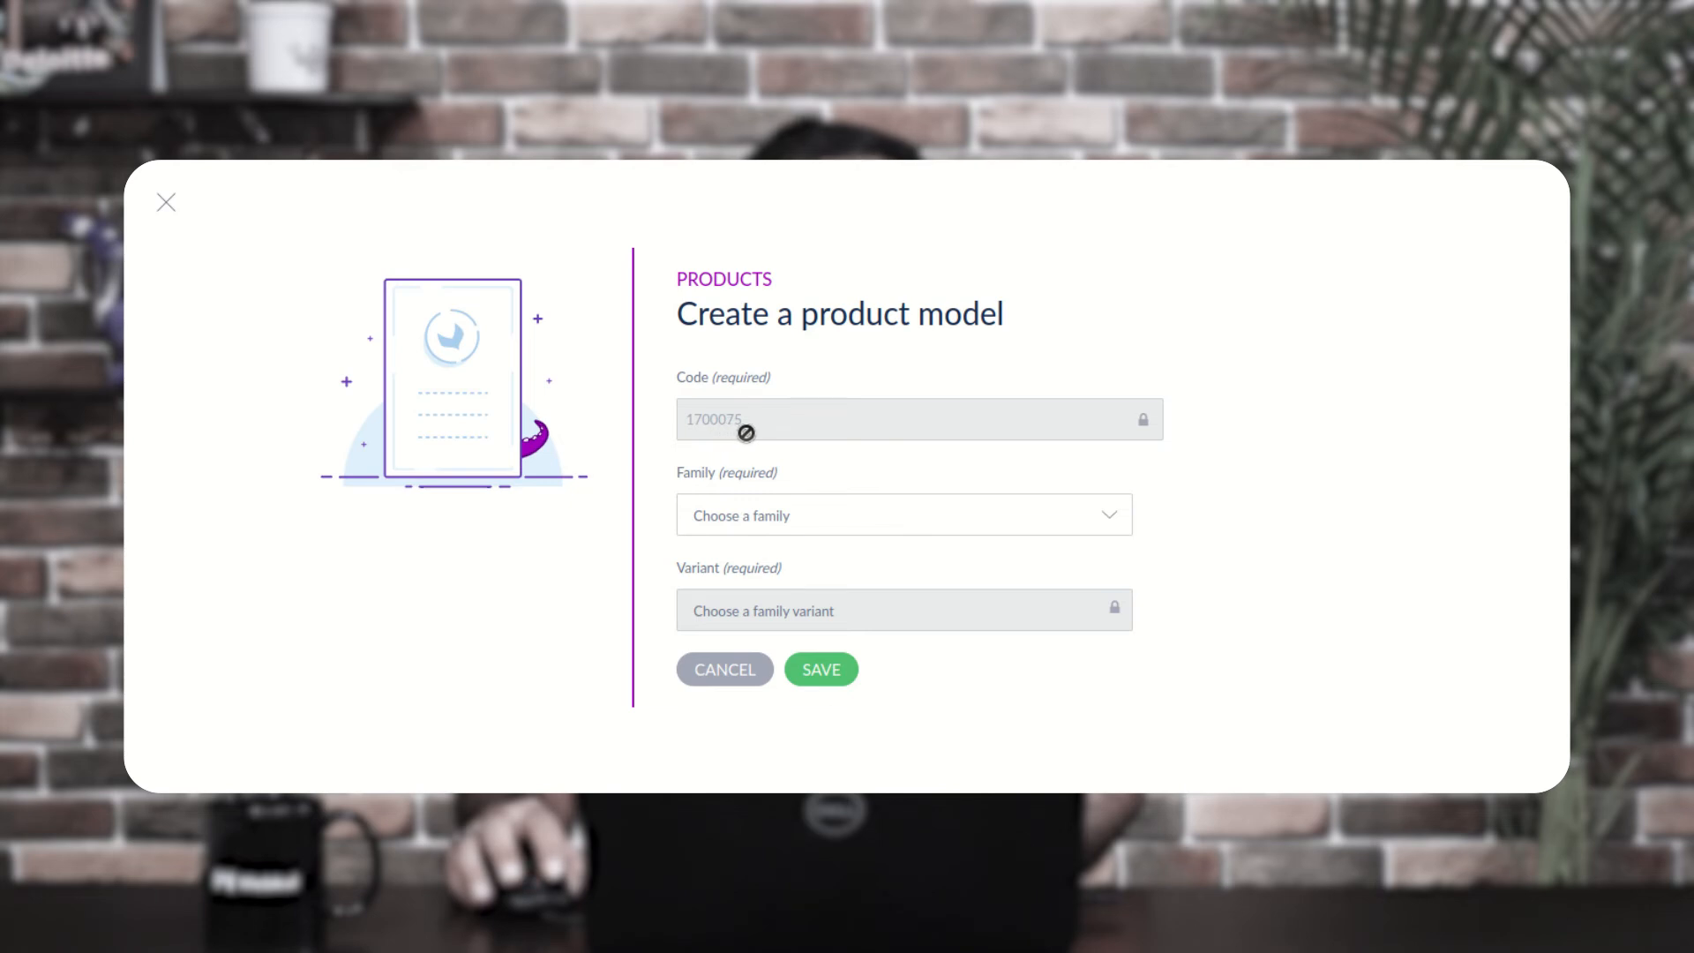
{"action": "left_click", "coordinate": [784, 516]}
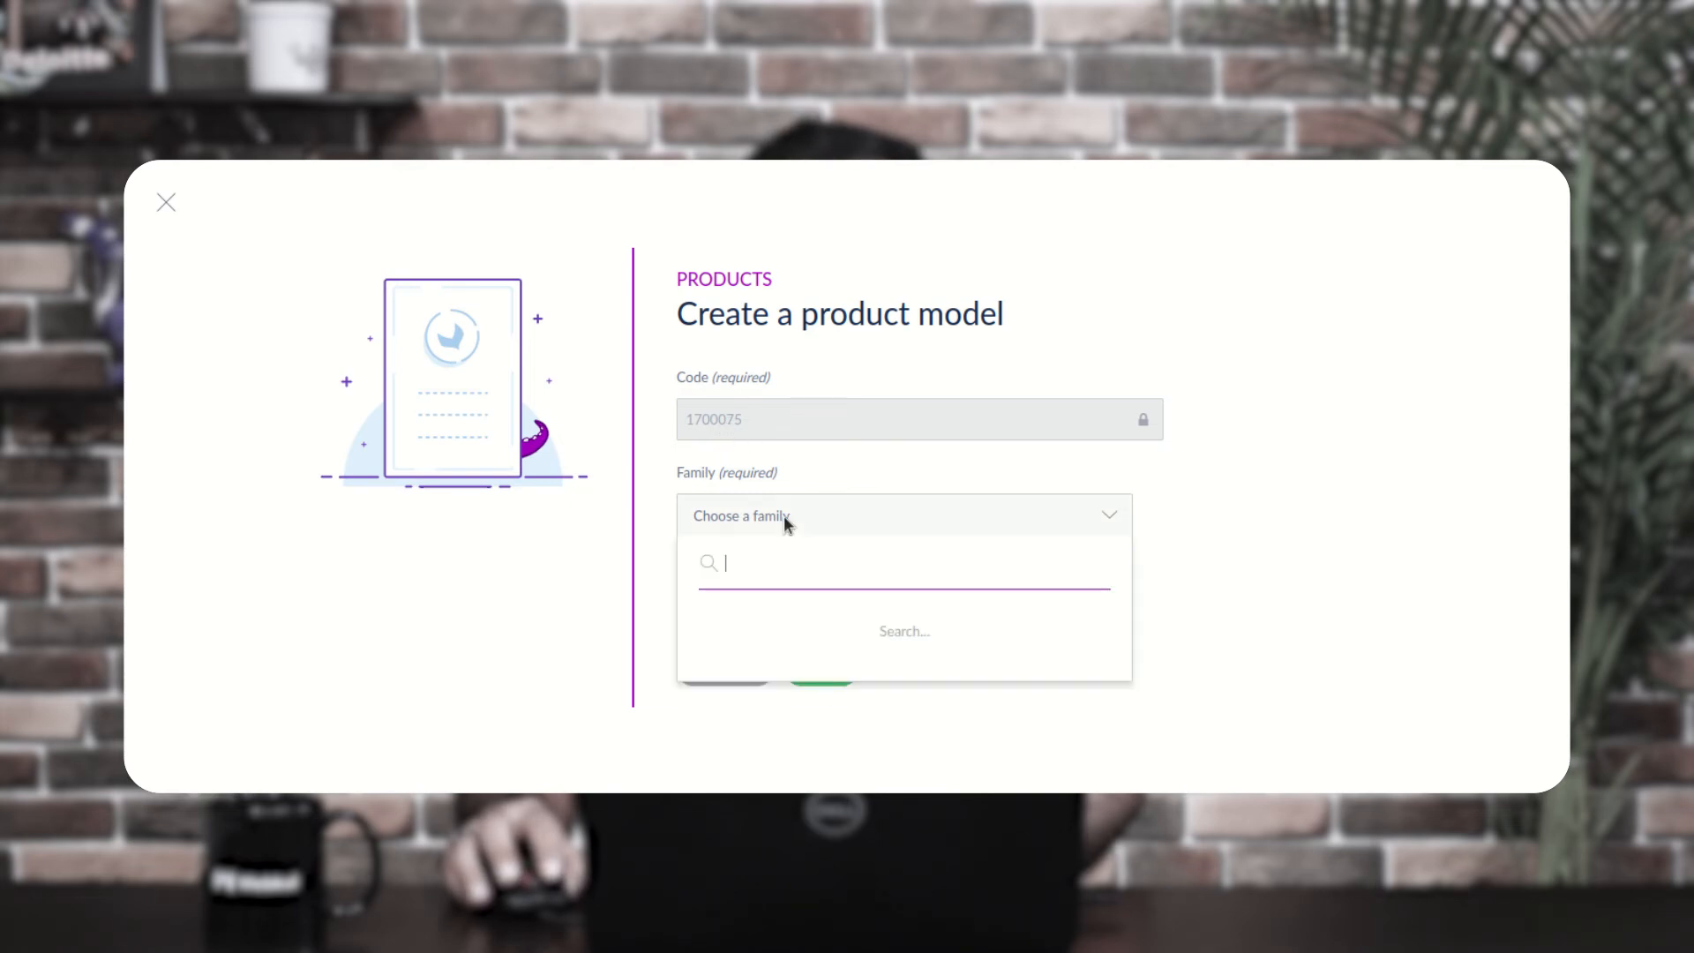
{"action": "left_click", "coordinate": [757, 339]}
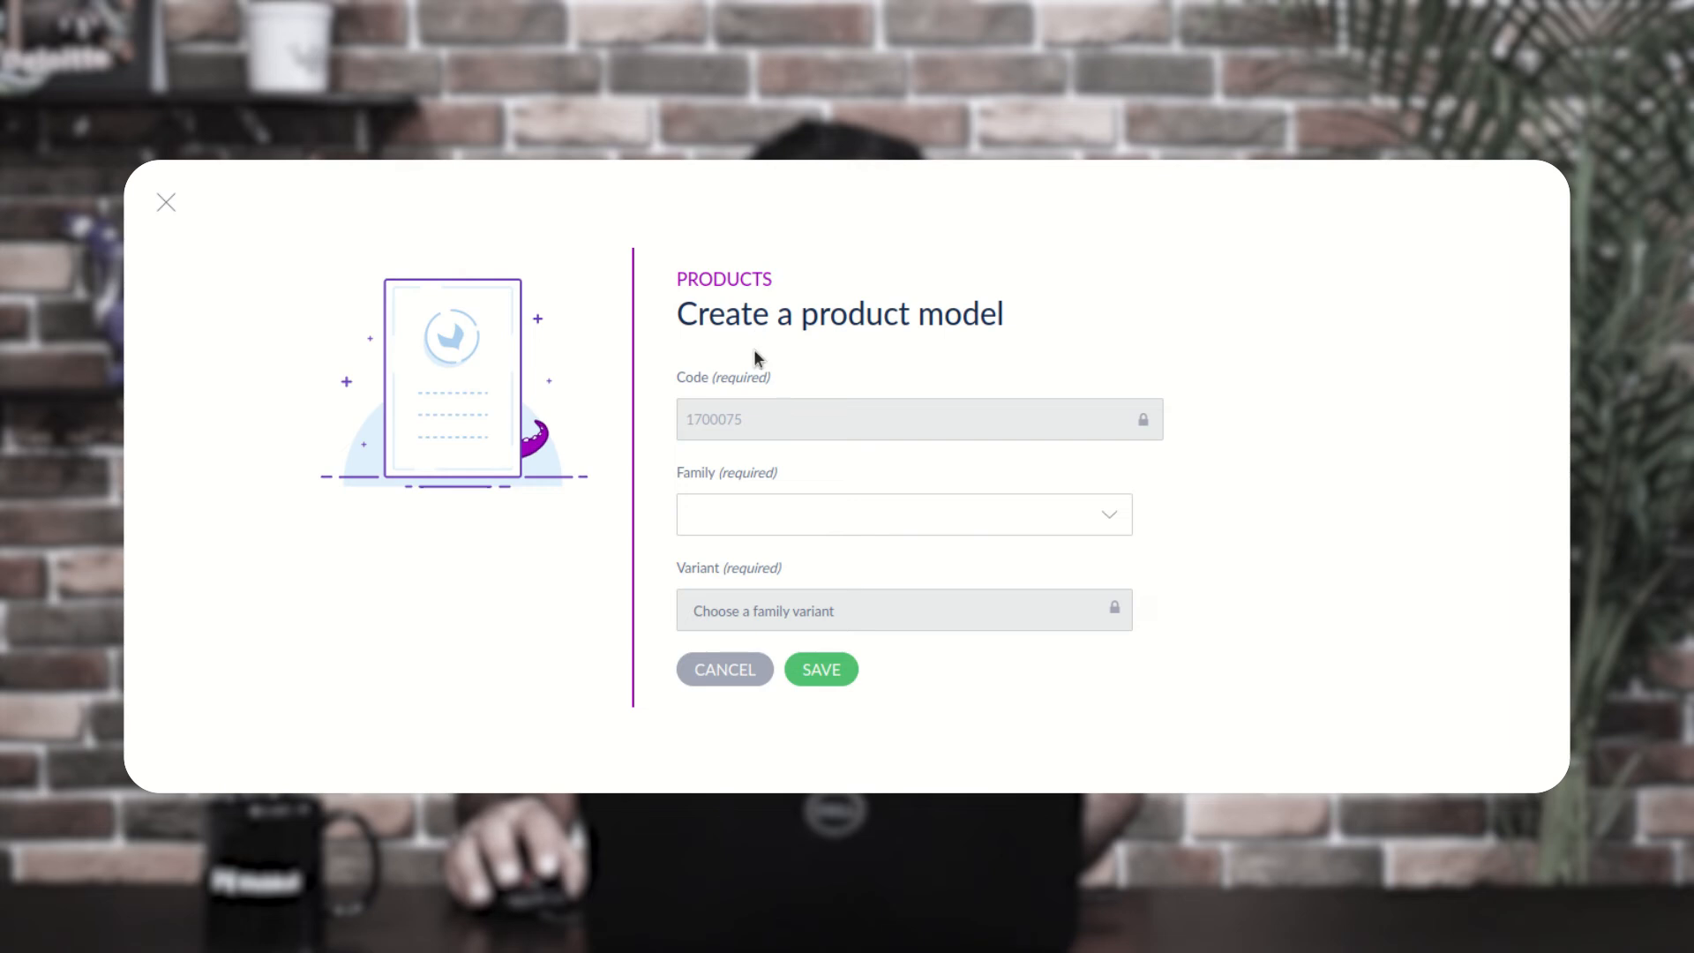
{"action": "left_click", "coordinate": [769, 609]}
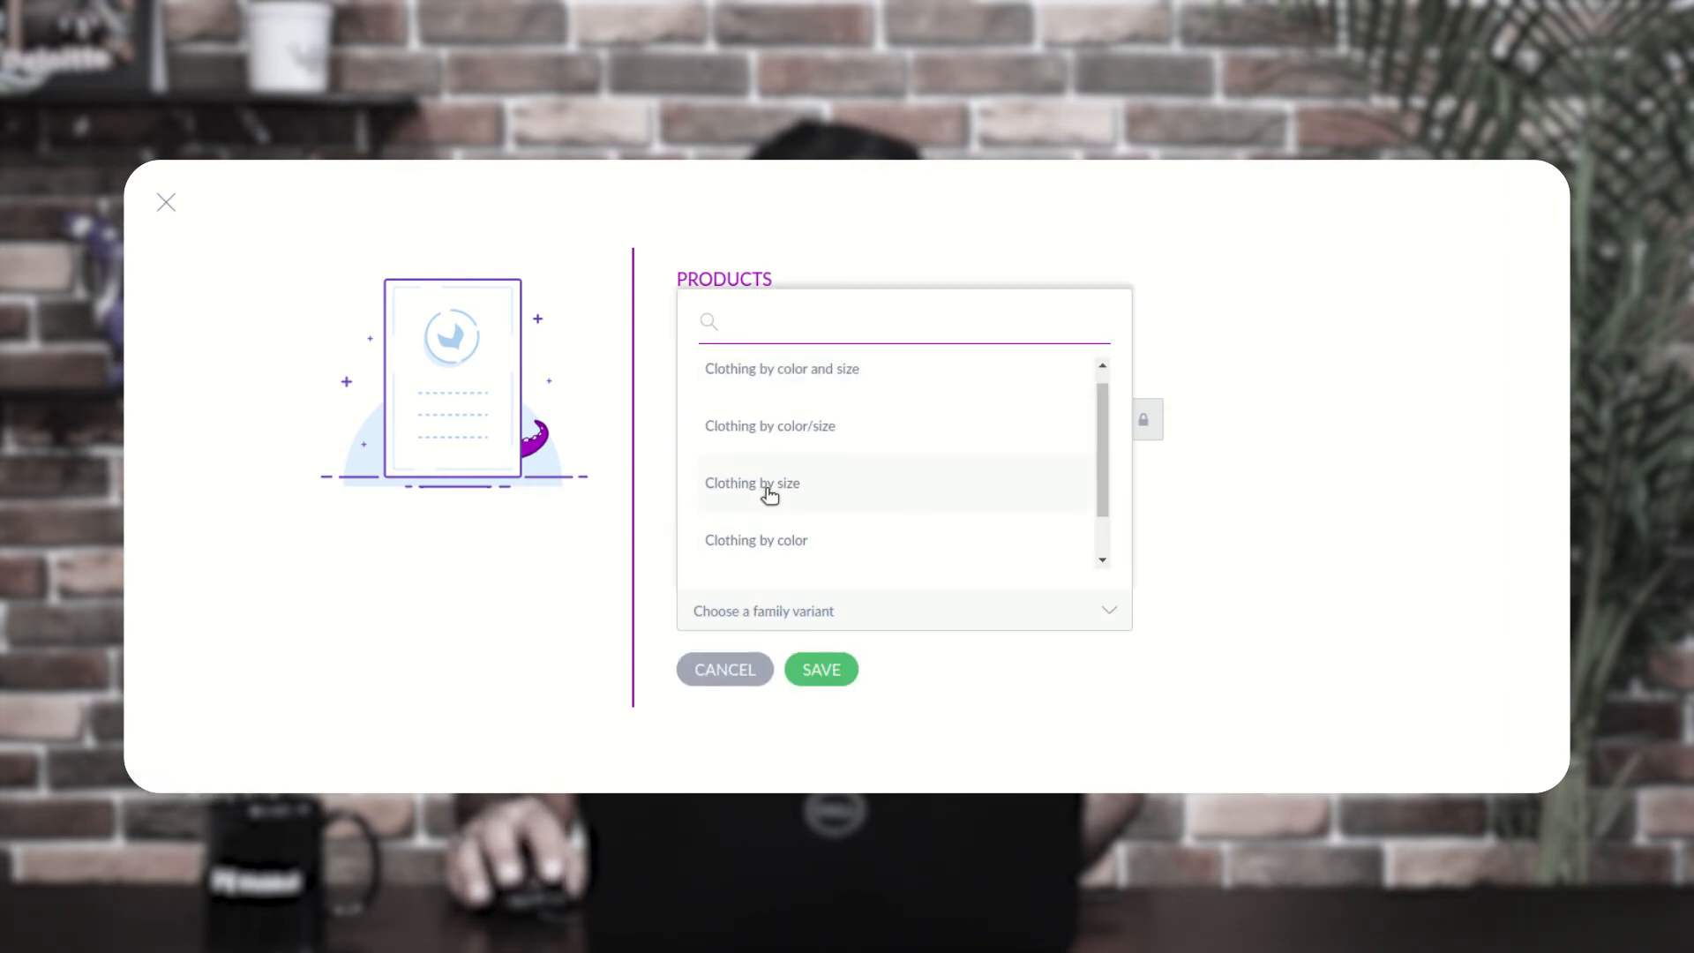
{"action": "left_click", "coordinate": [767, 490]}
{"action": "left_click", "coordinate": [817, 670]}
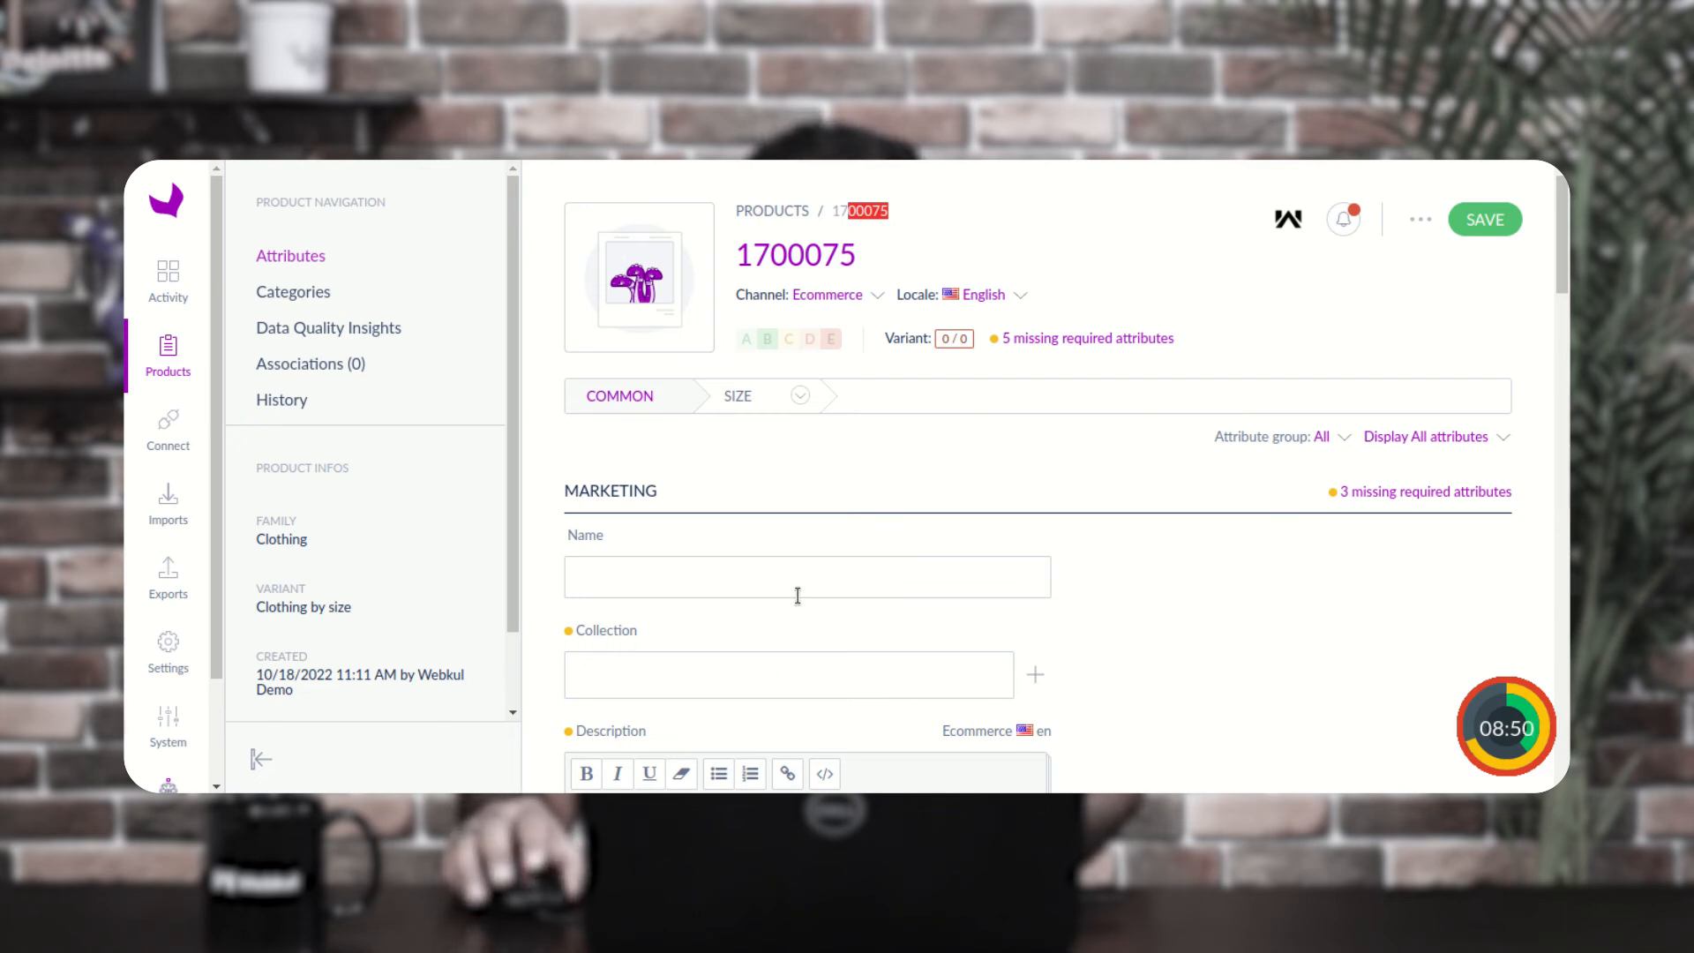
Step: Enter Green Shirt as both the Name and the English Ecommerce Description of the new product model
{"action": "left_click", "coordinate": [661, 578]}
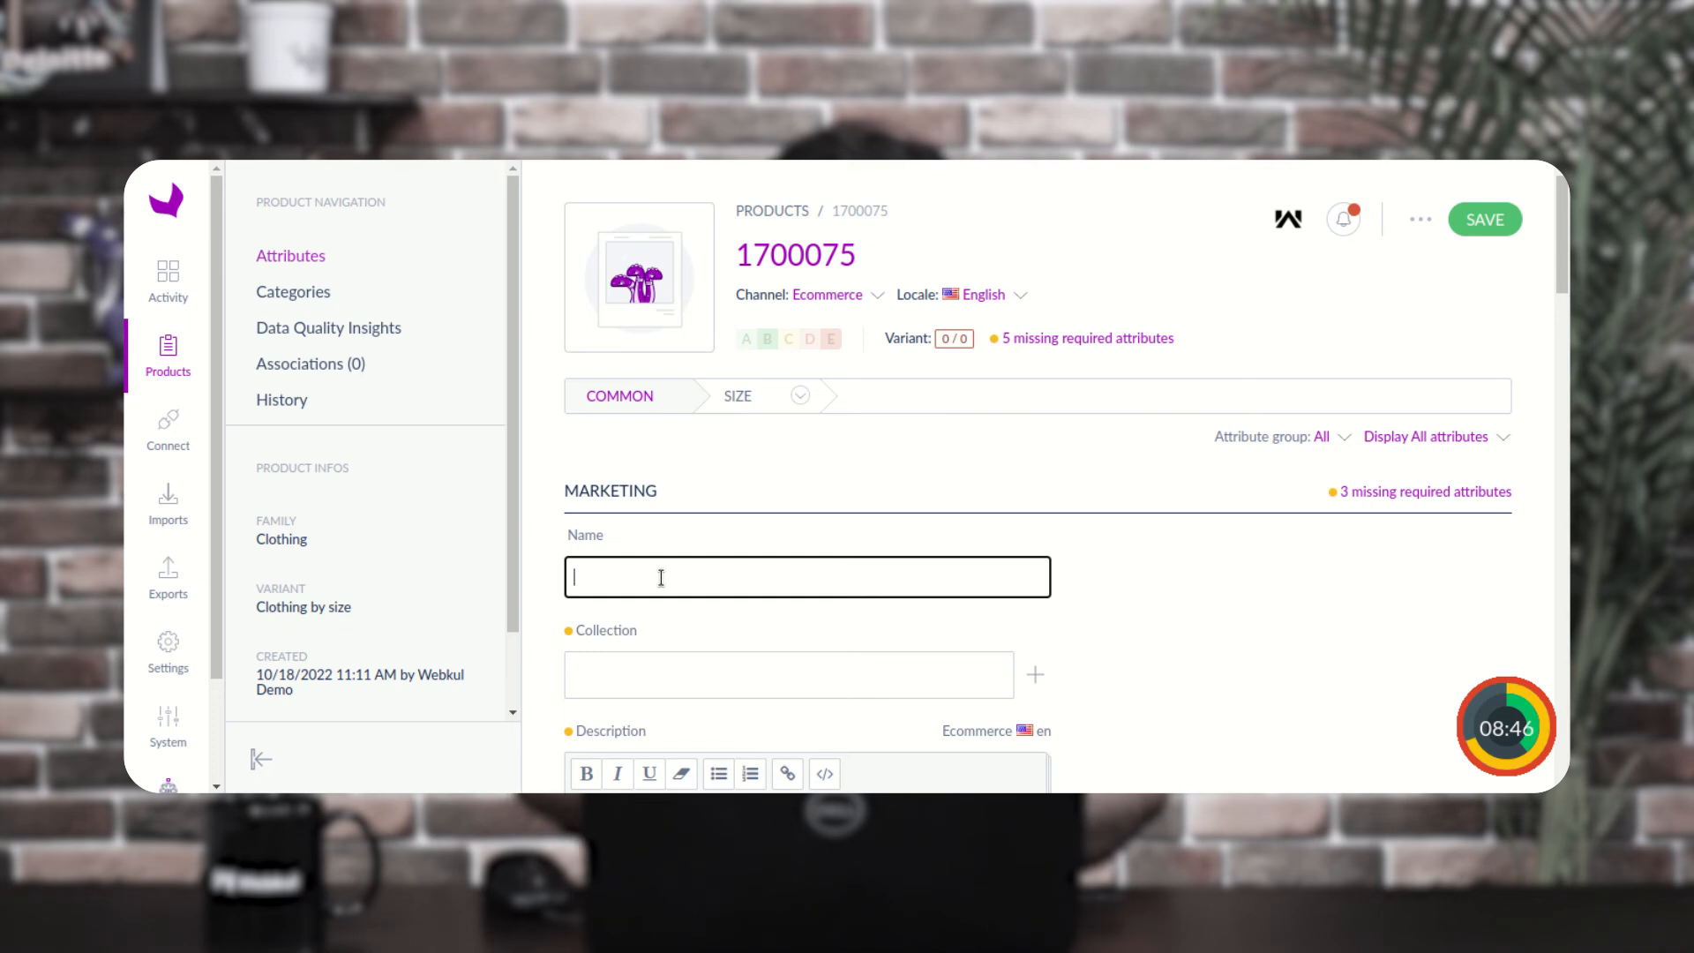
{"action": "type", "text": "Green"}
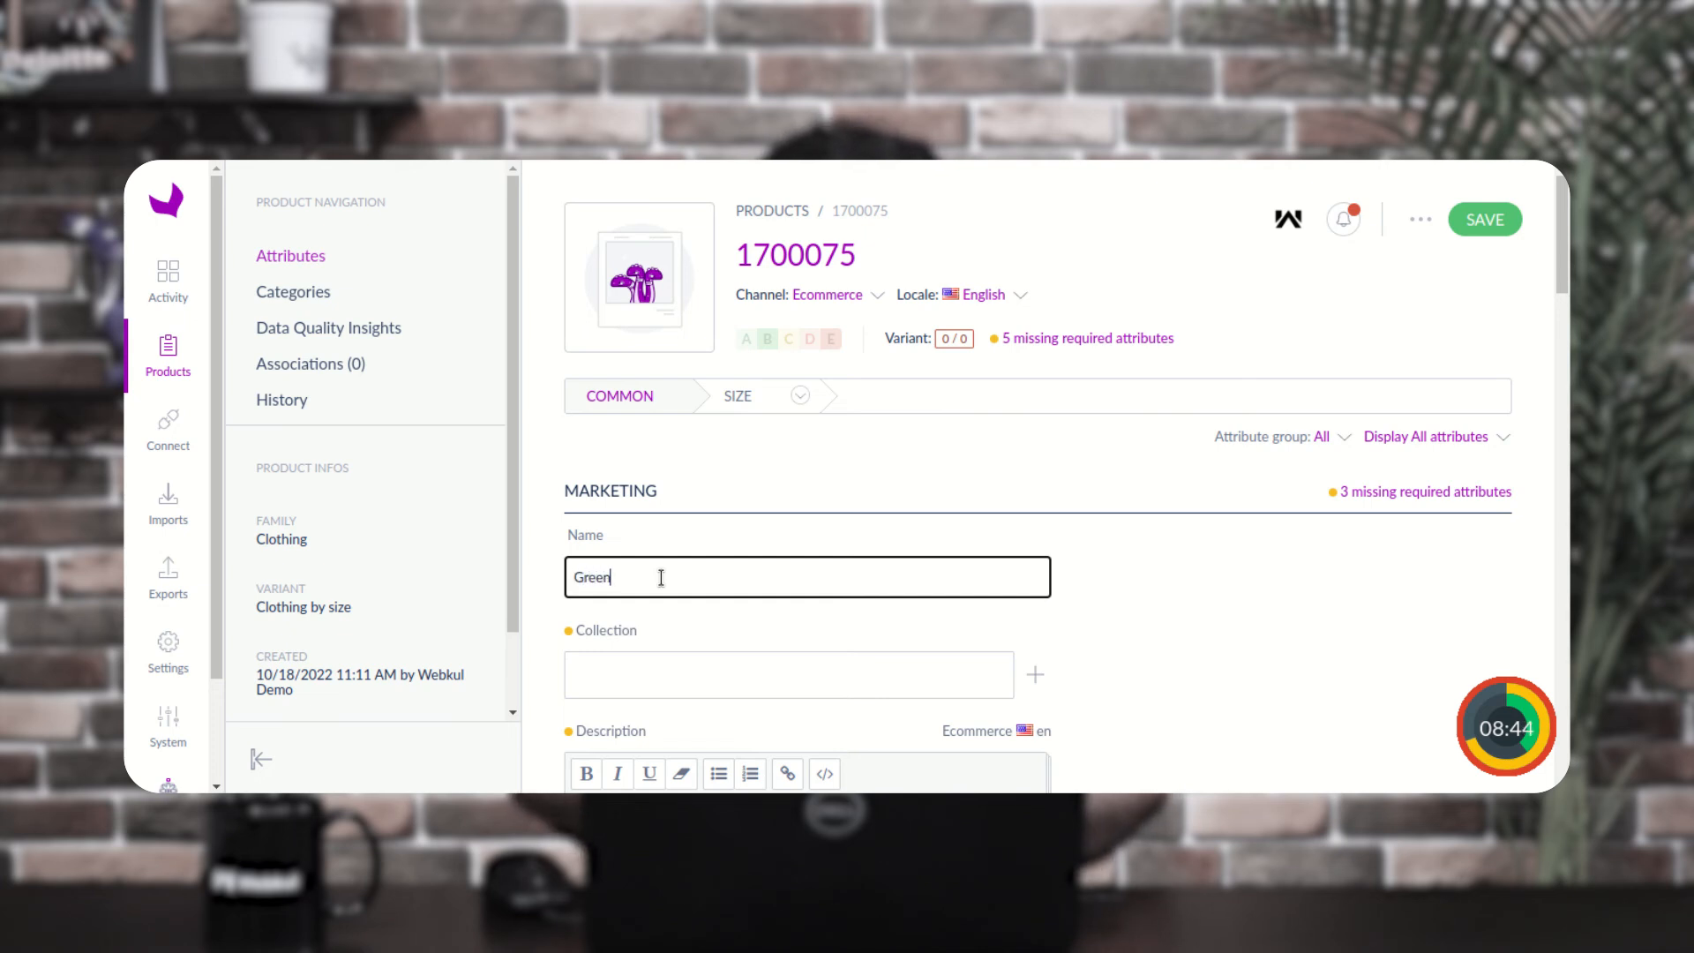
{"action": "type", "text": " Shirt"}
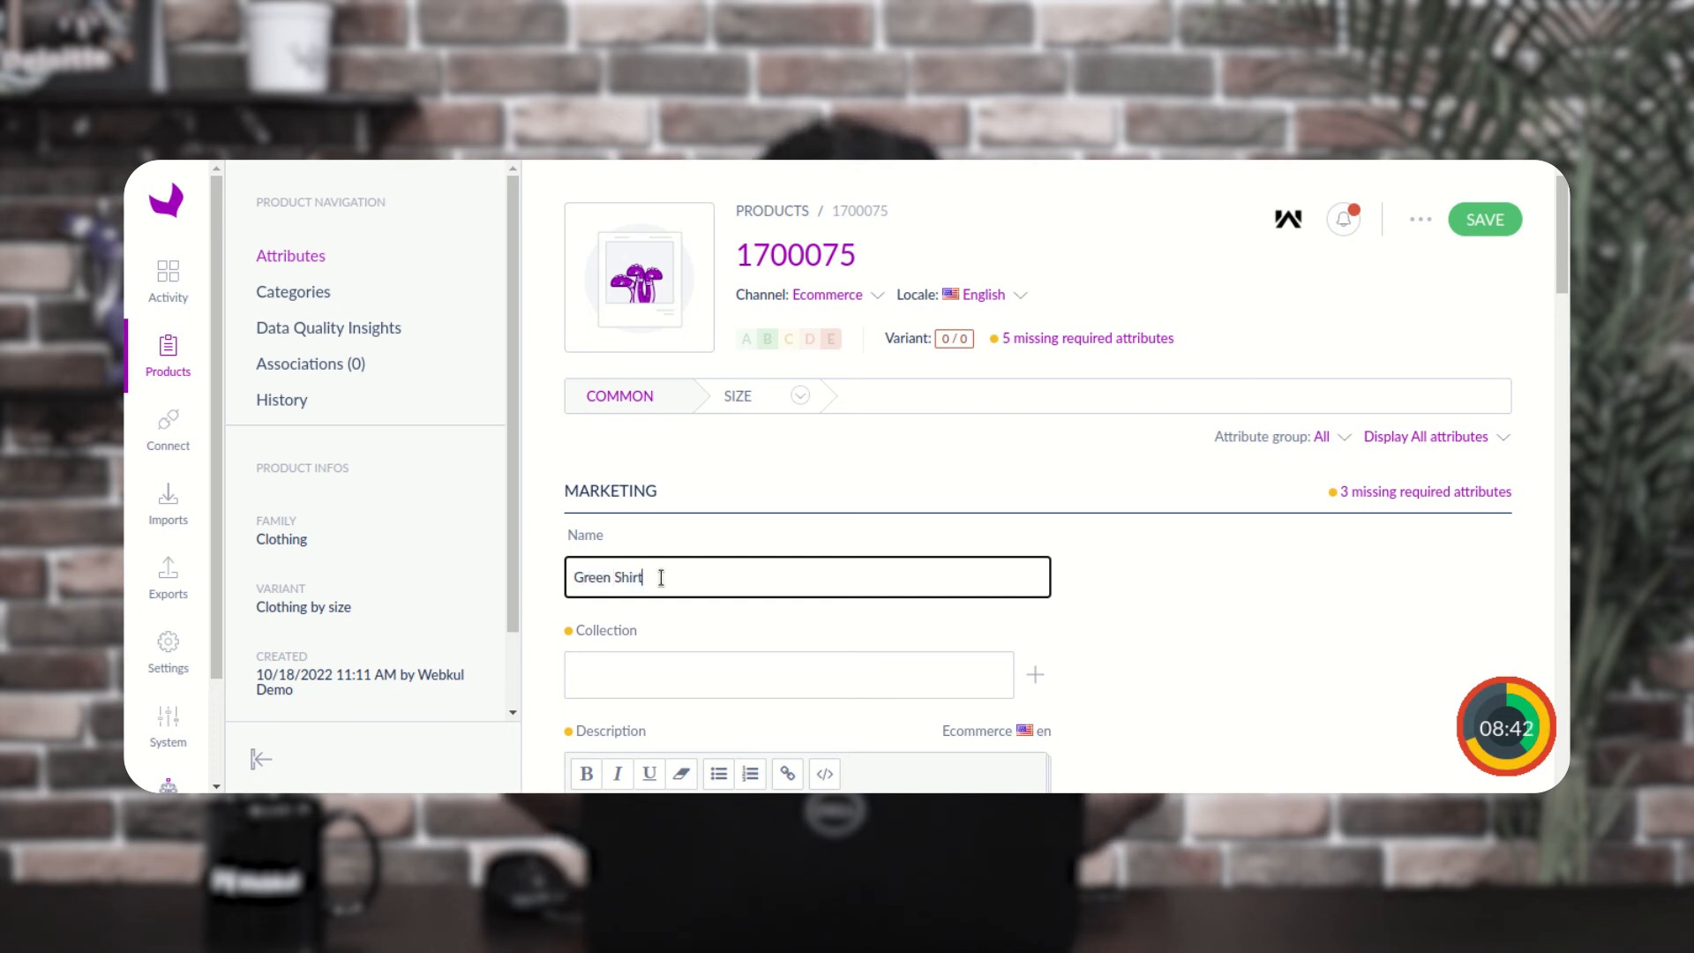
{"action": "scroll", "coordinate": [661, 578], "scroll_direction": "down", "scroll_amount": 1}
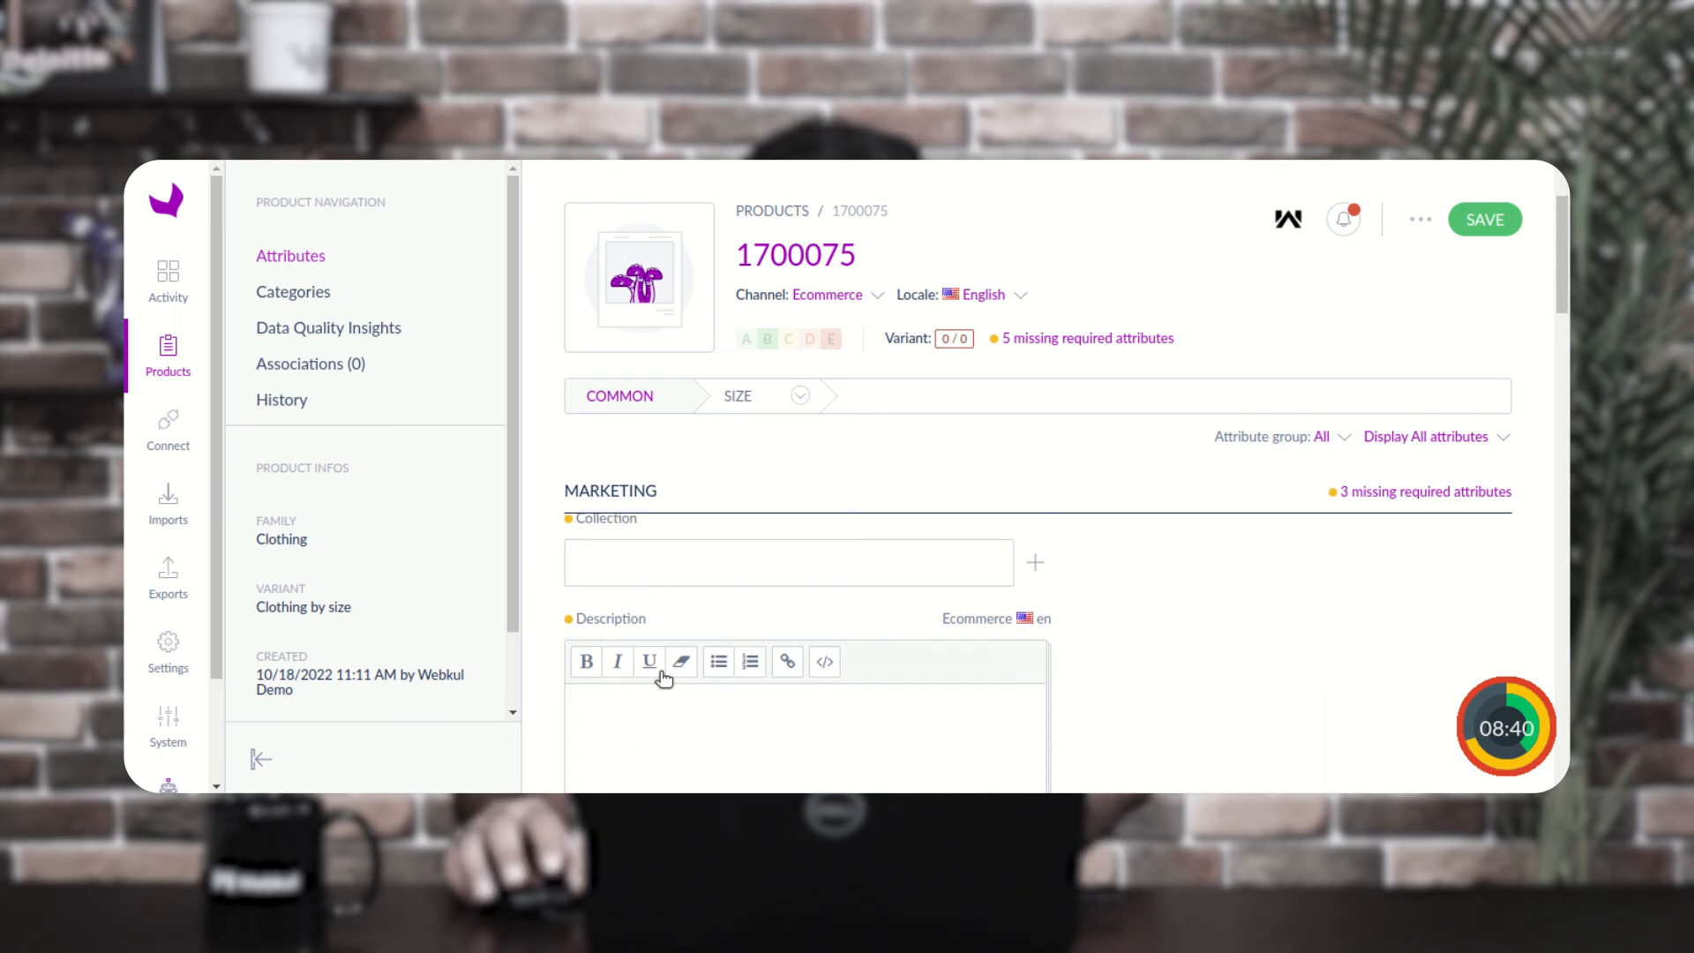
{"action": "type", "text": "Green Shirt"}
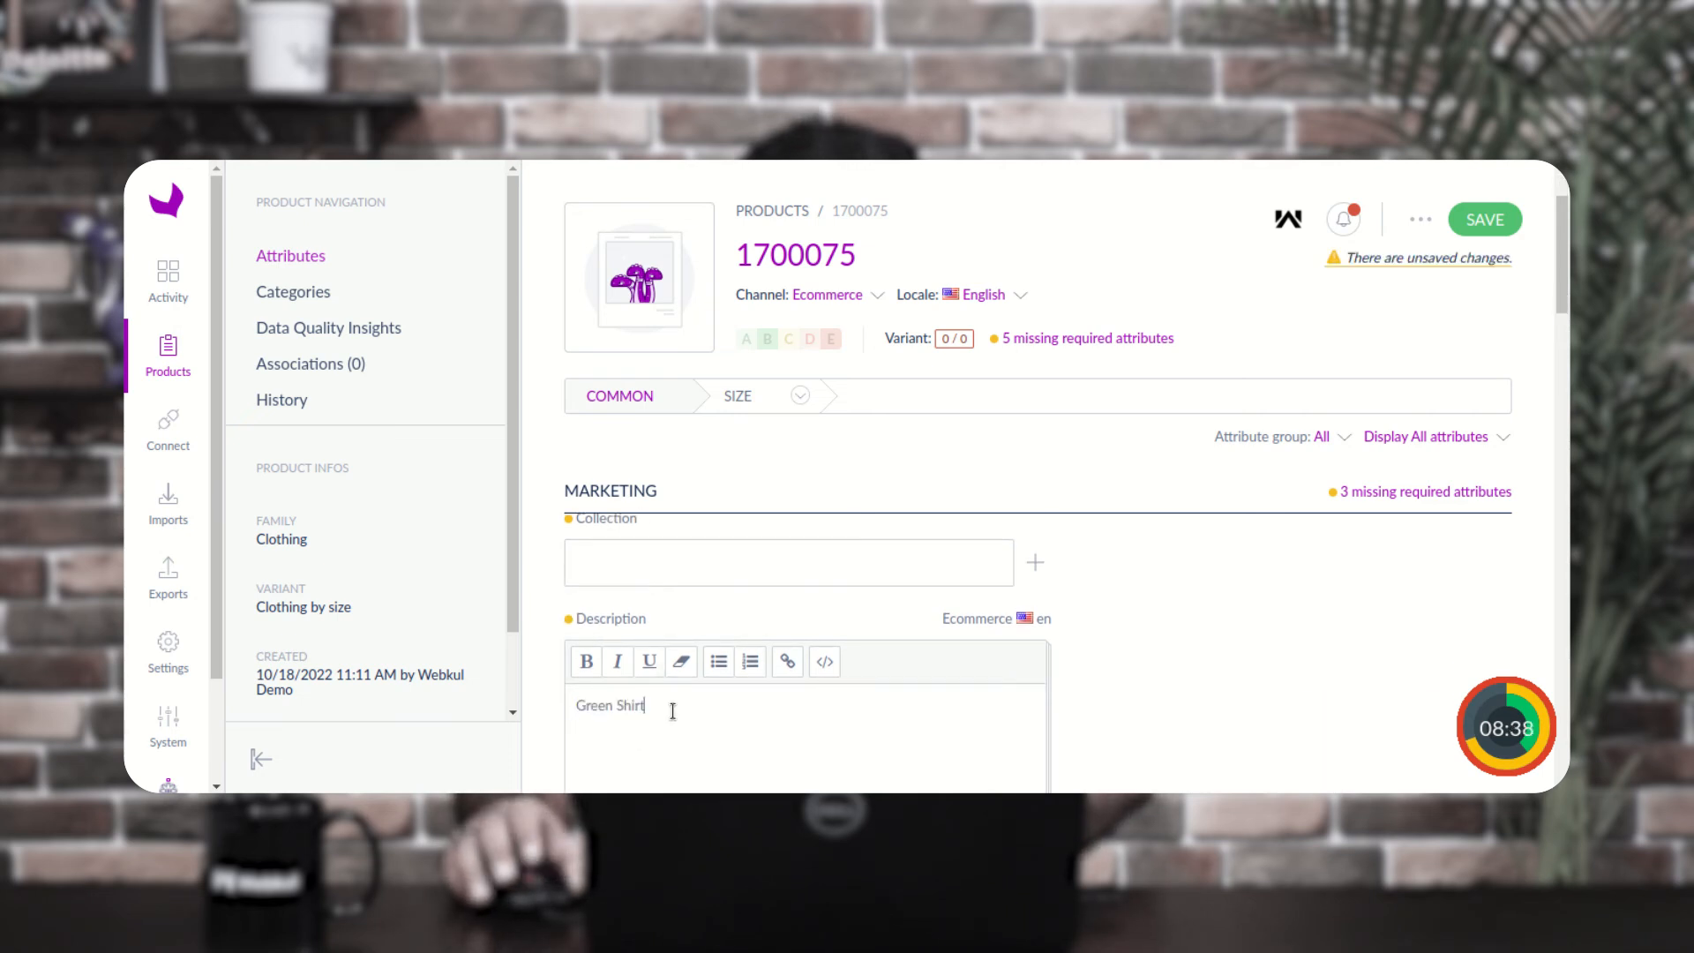
{"action": "scroll", "coordinate": [718, 693], "scroll_direction": "up", "scroll_amount": 1}
Step: Add a new size S variant to the product model, discarding the model's unsaved changes, and save the variant product
{"action": "left_click", "coordinate": [801, 396]}
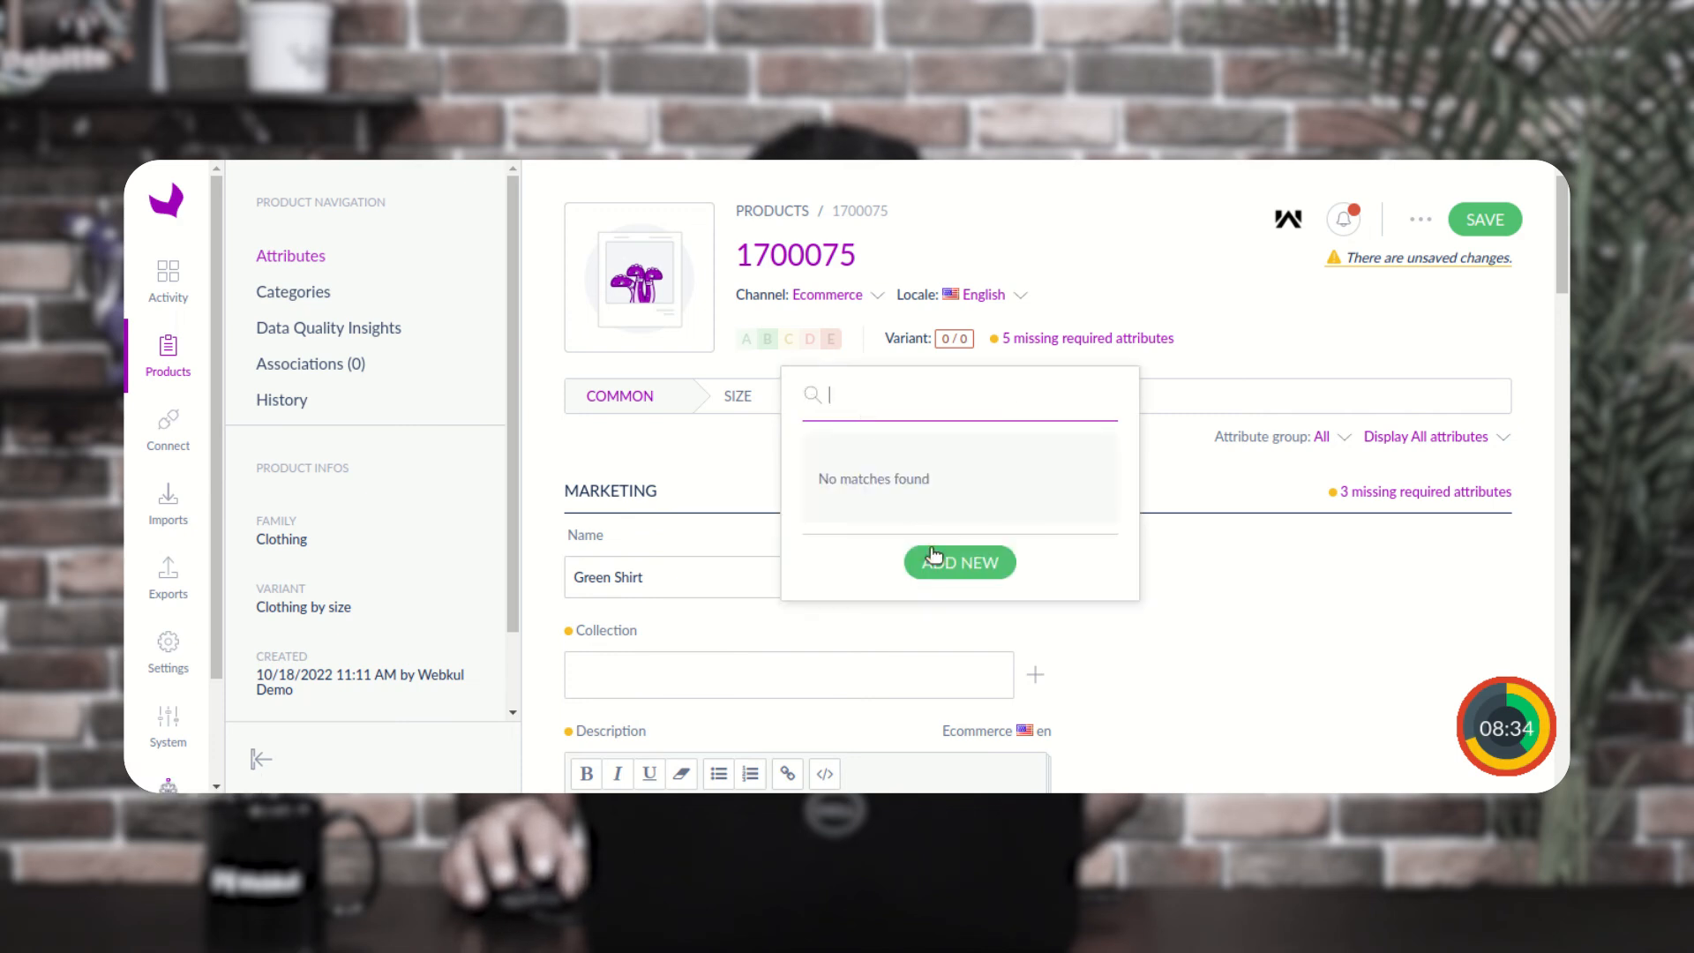
{"action": "left_click", "coordinate": [941, 574]}
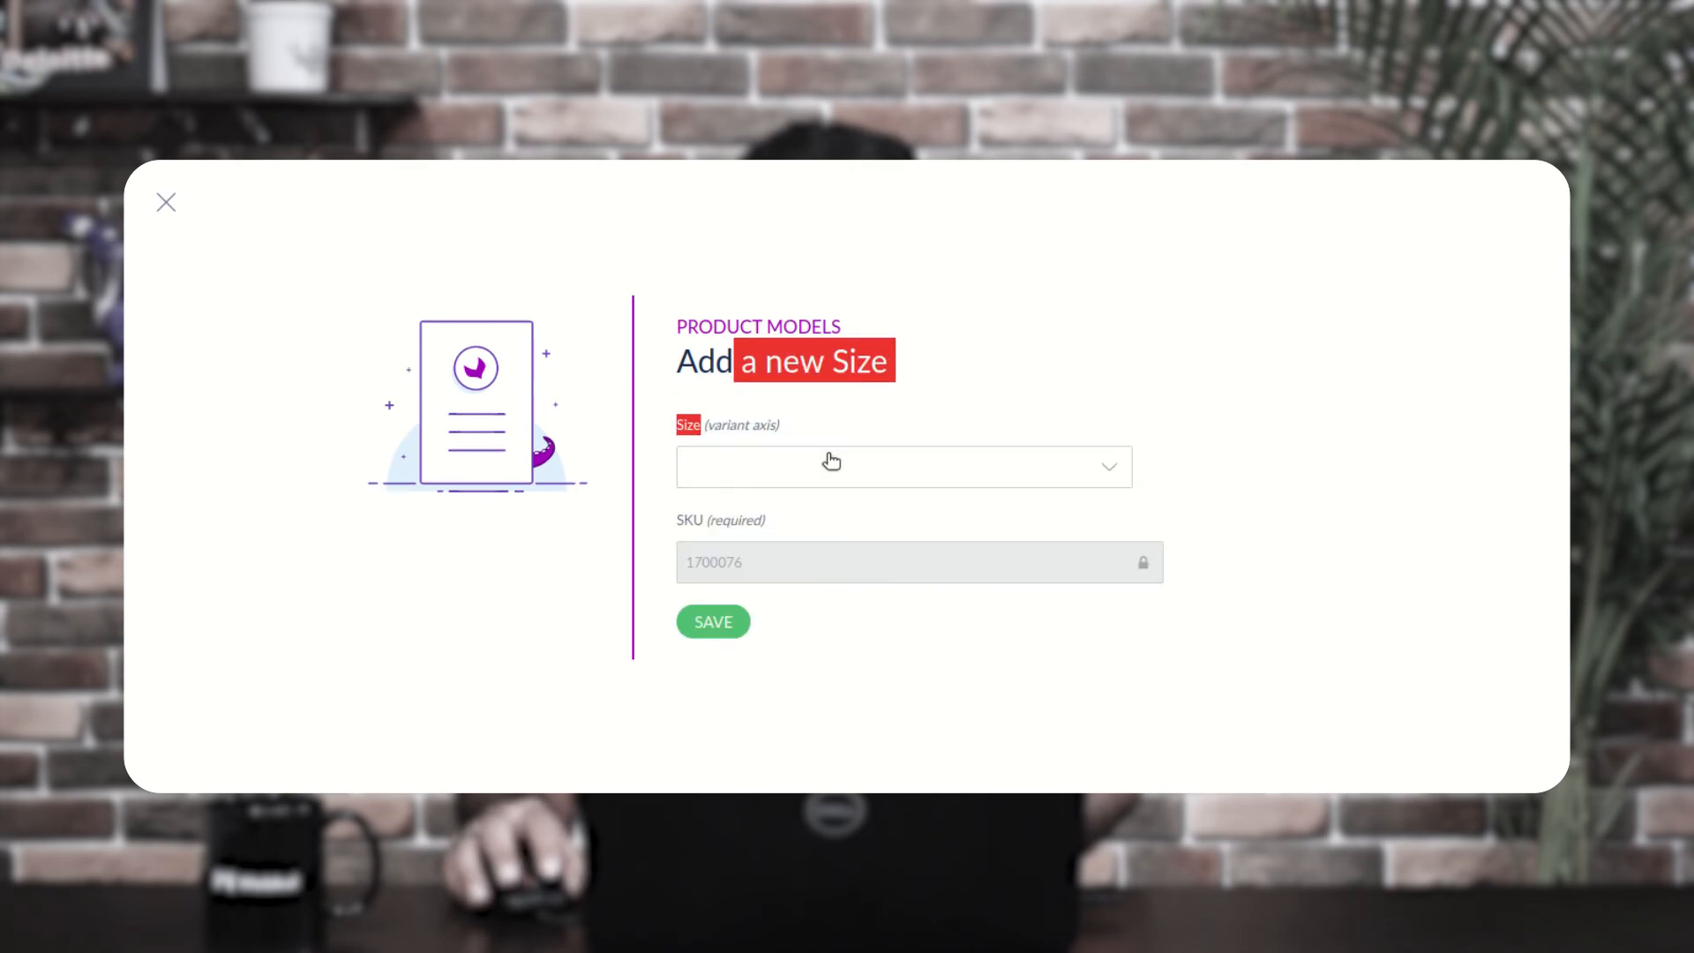
{"action": "left_click", "coordinate": [774, 482]}
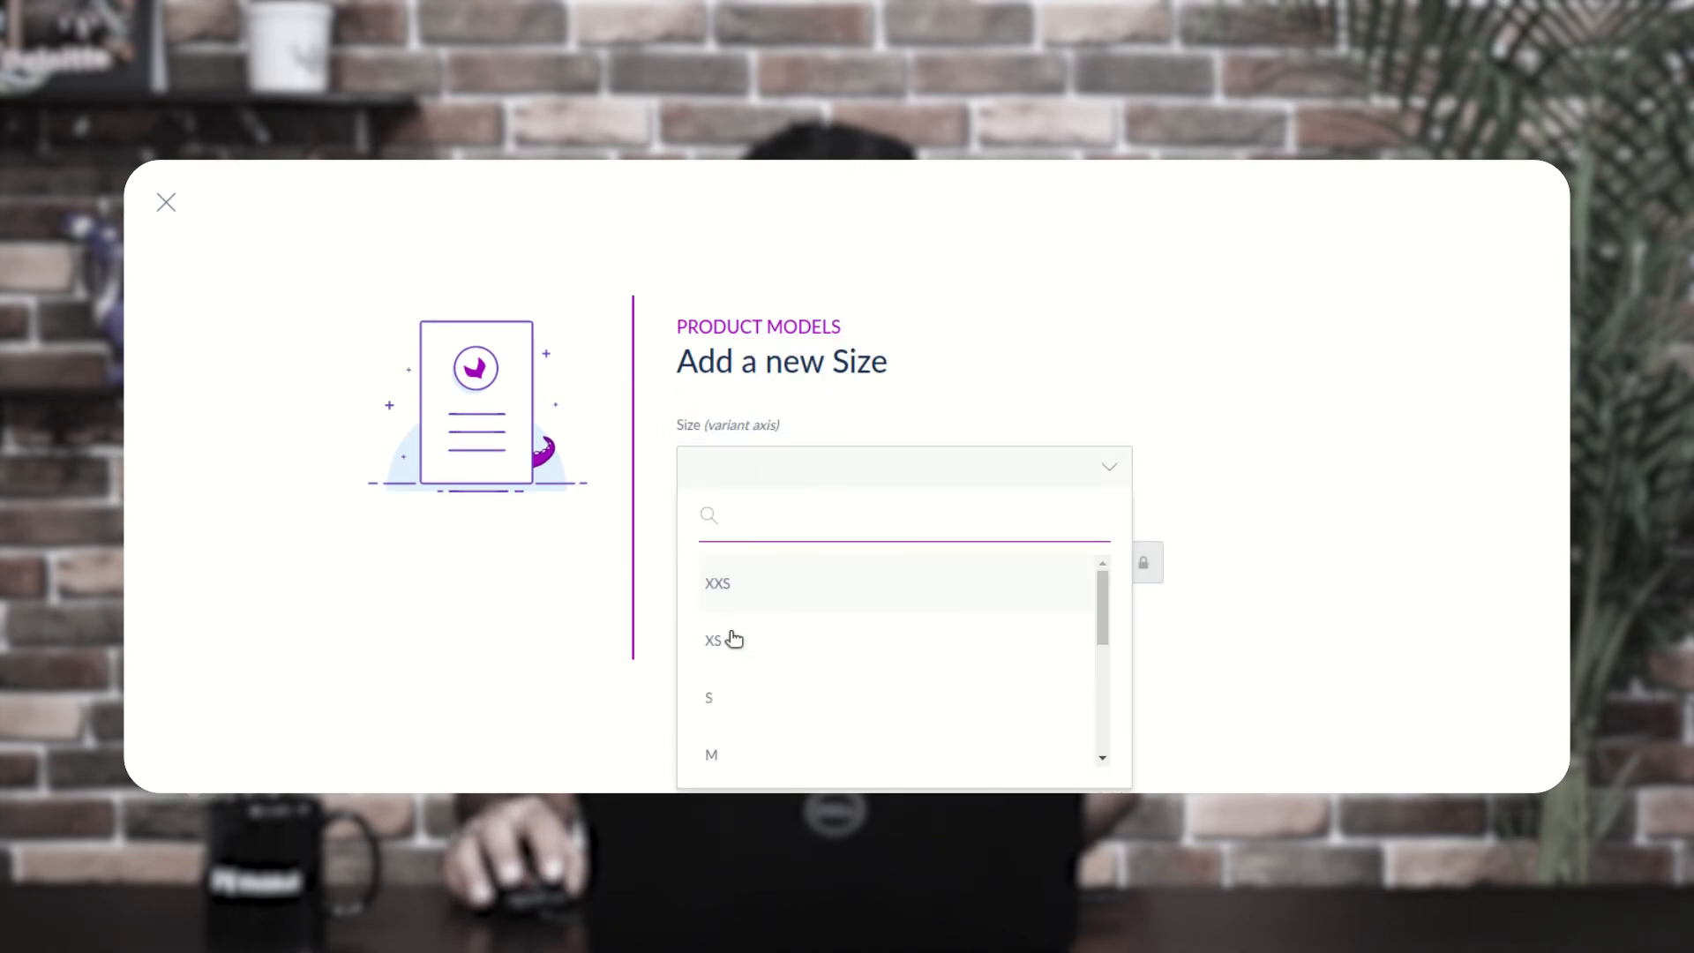
{"action": "left_click", "coordinate": [728, 701]}
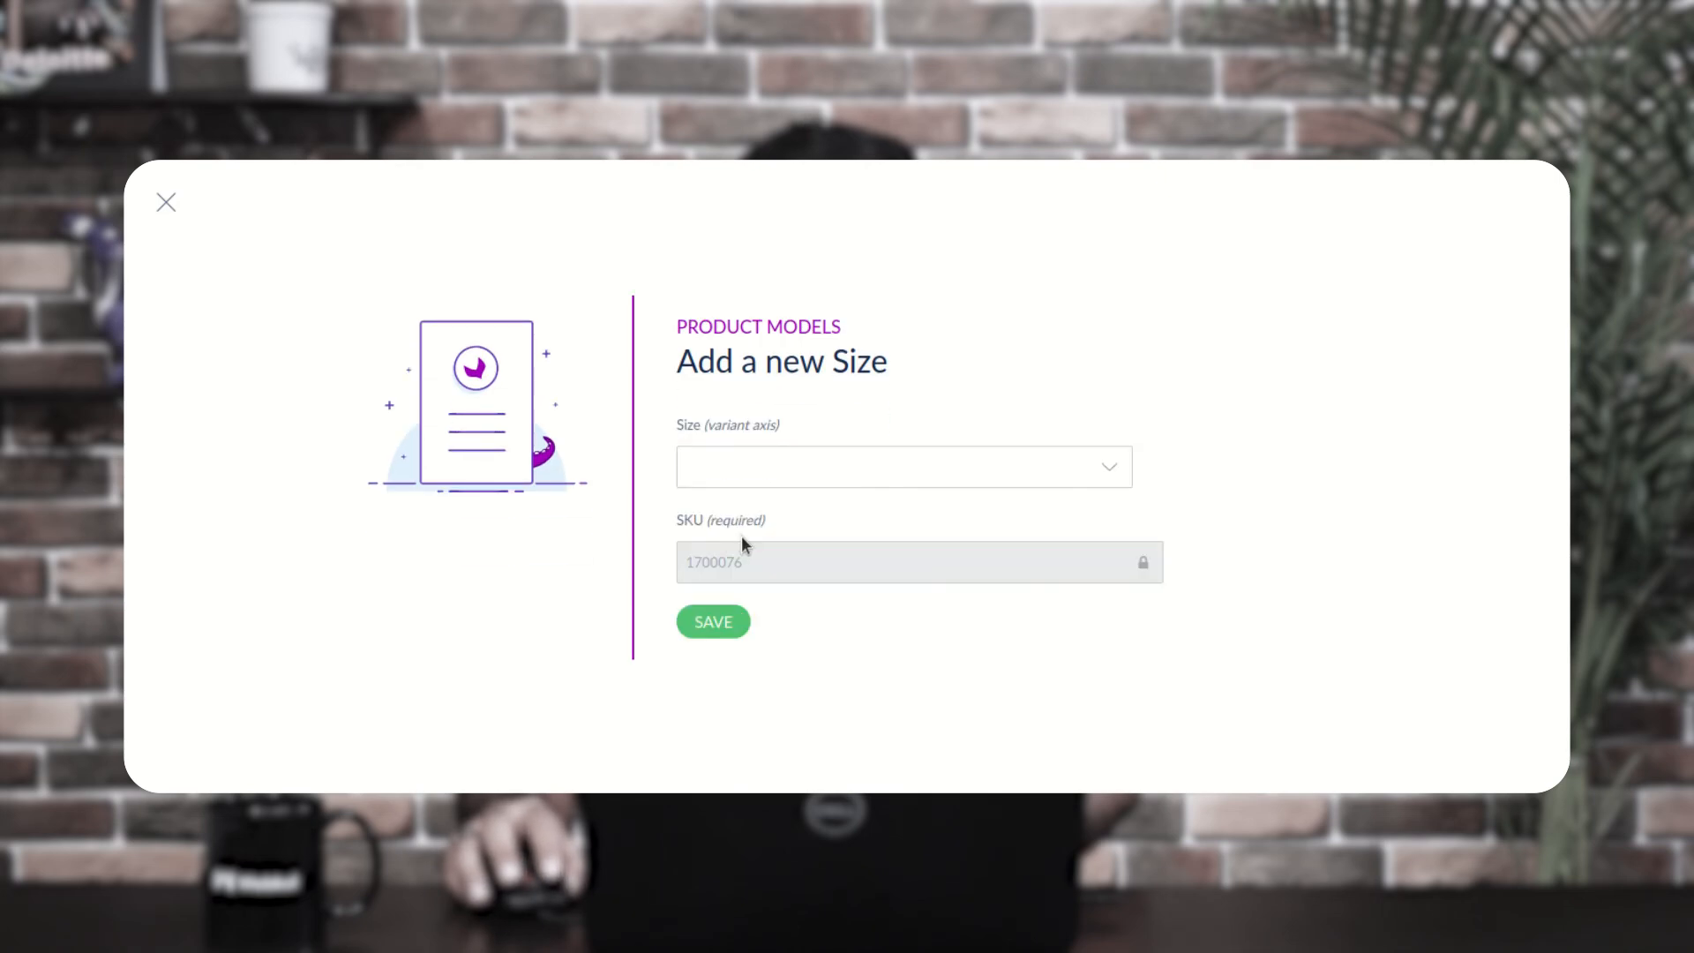
{"action": "left_click", "coordinate": [720, 623]}
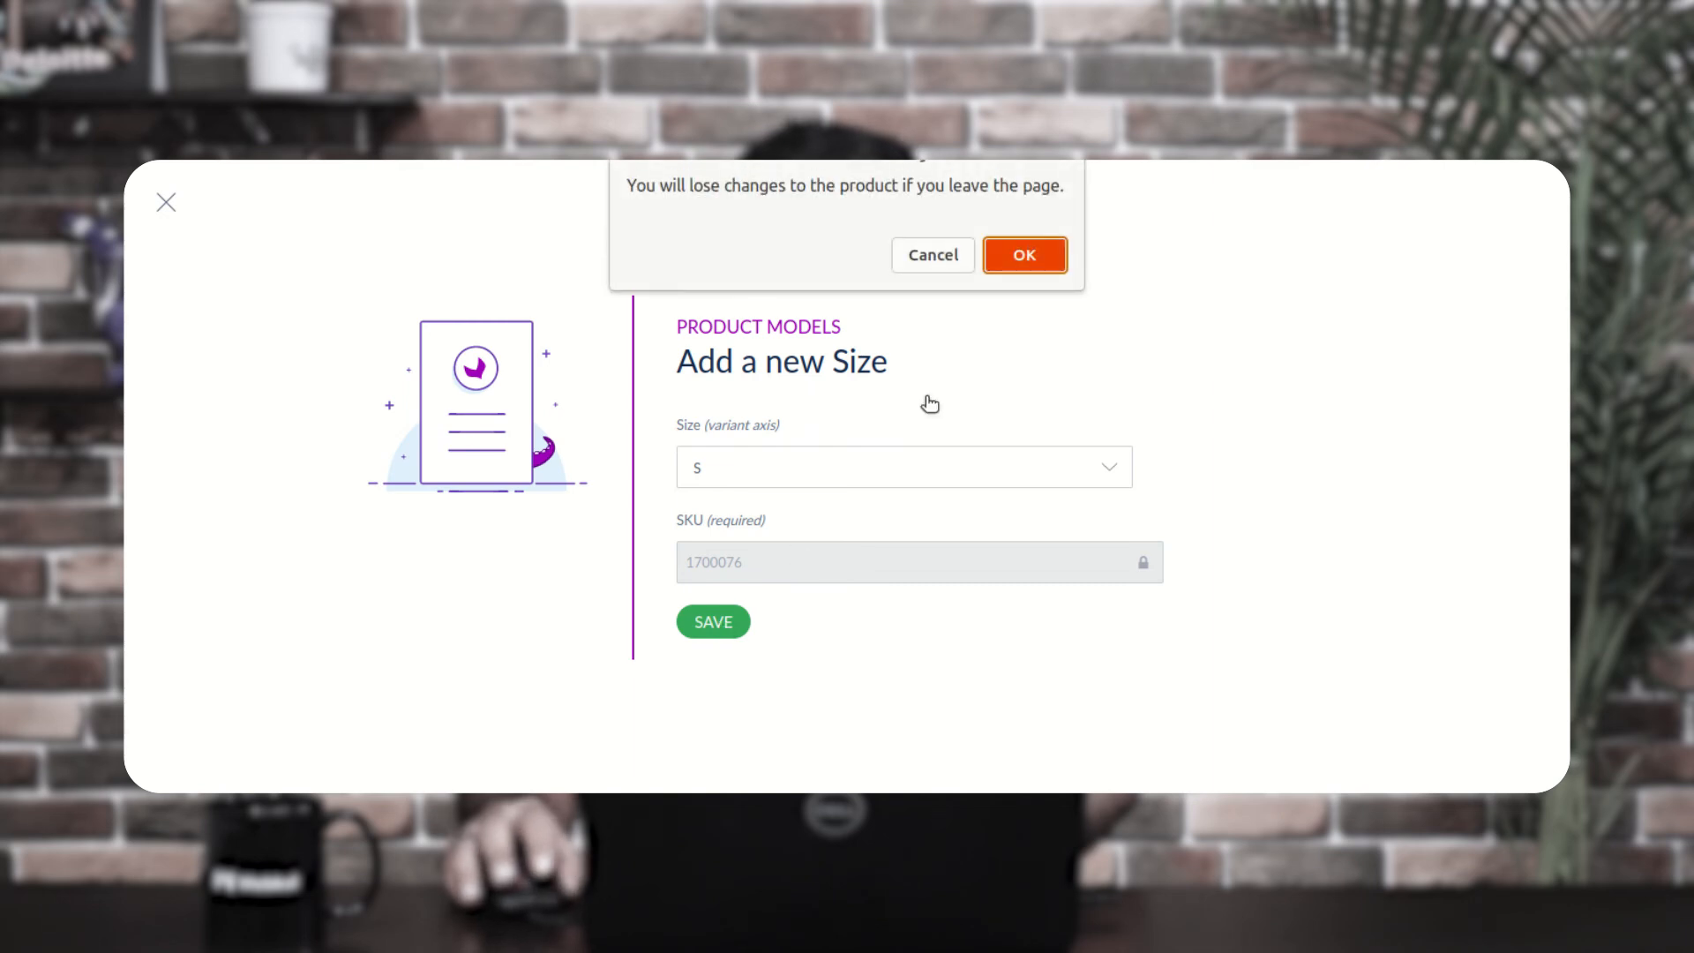
{"action": "left_click", "coordinate": [1036, 258]}
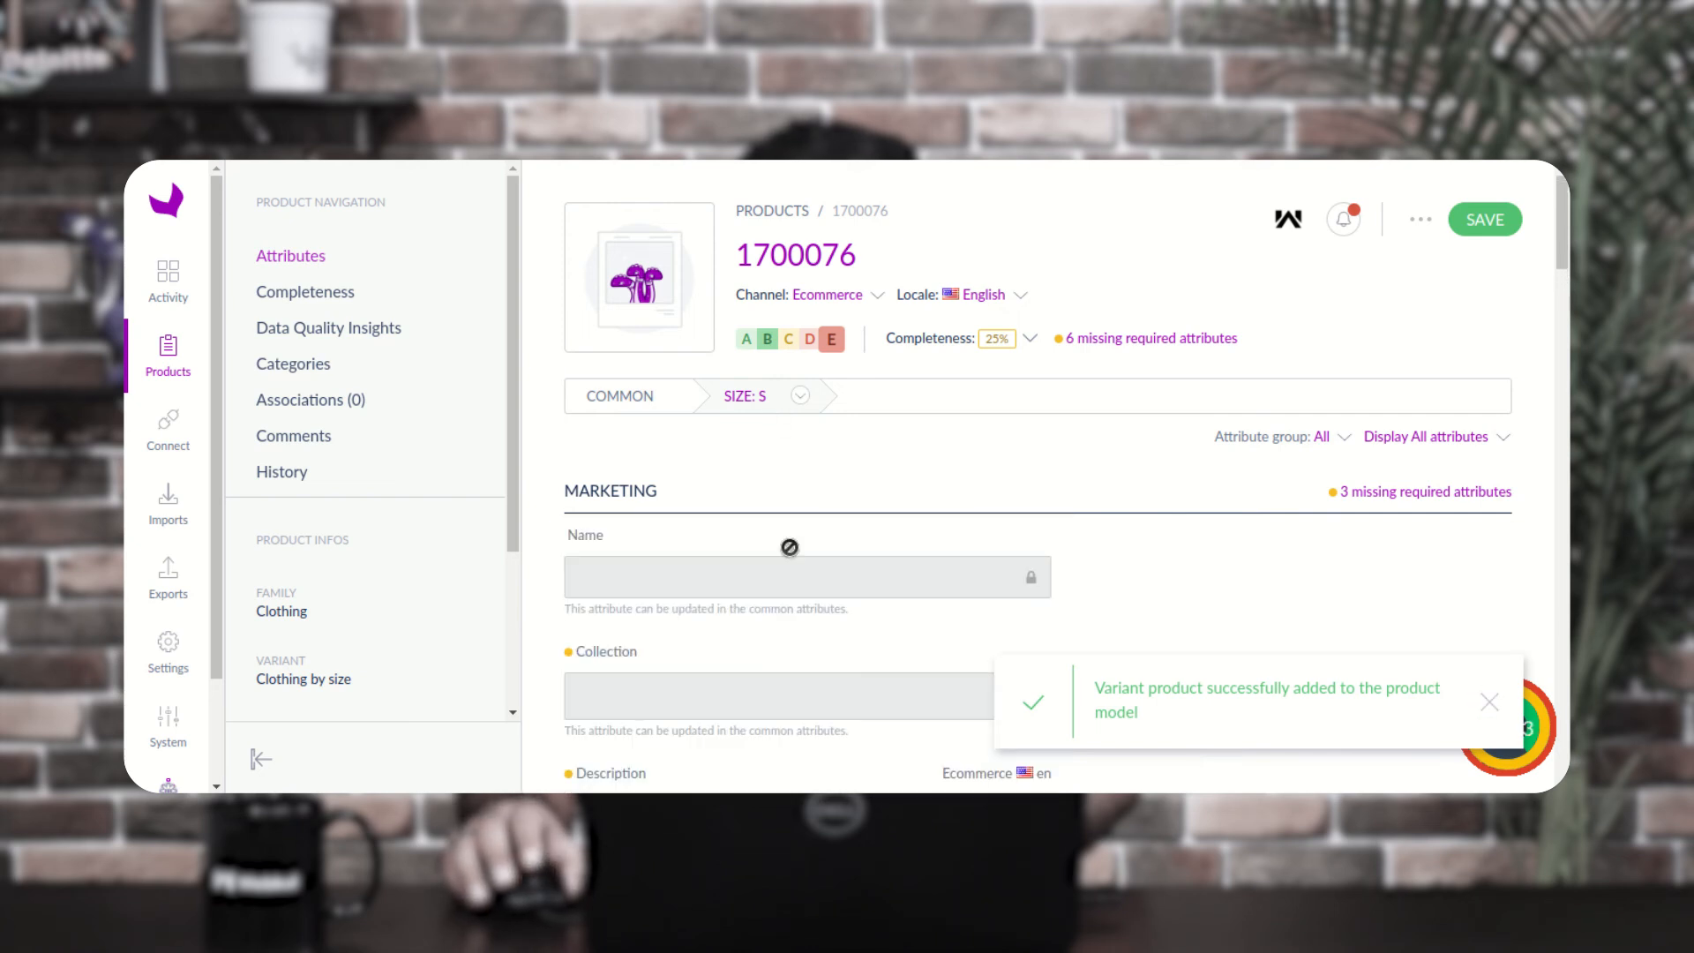
{"action": "left_click", "coordinate": [1482, 220]}
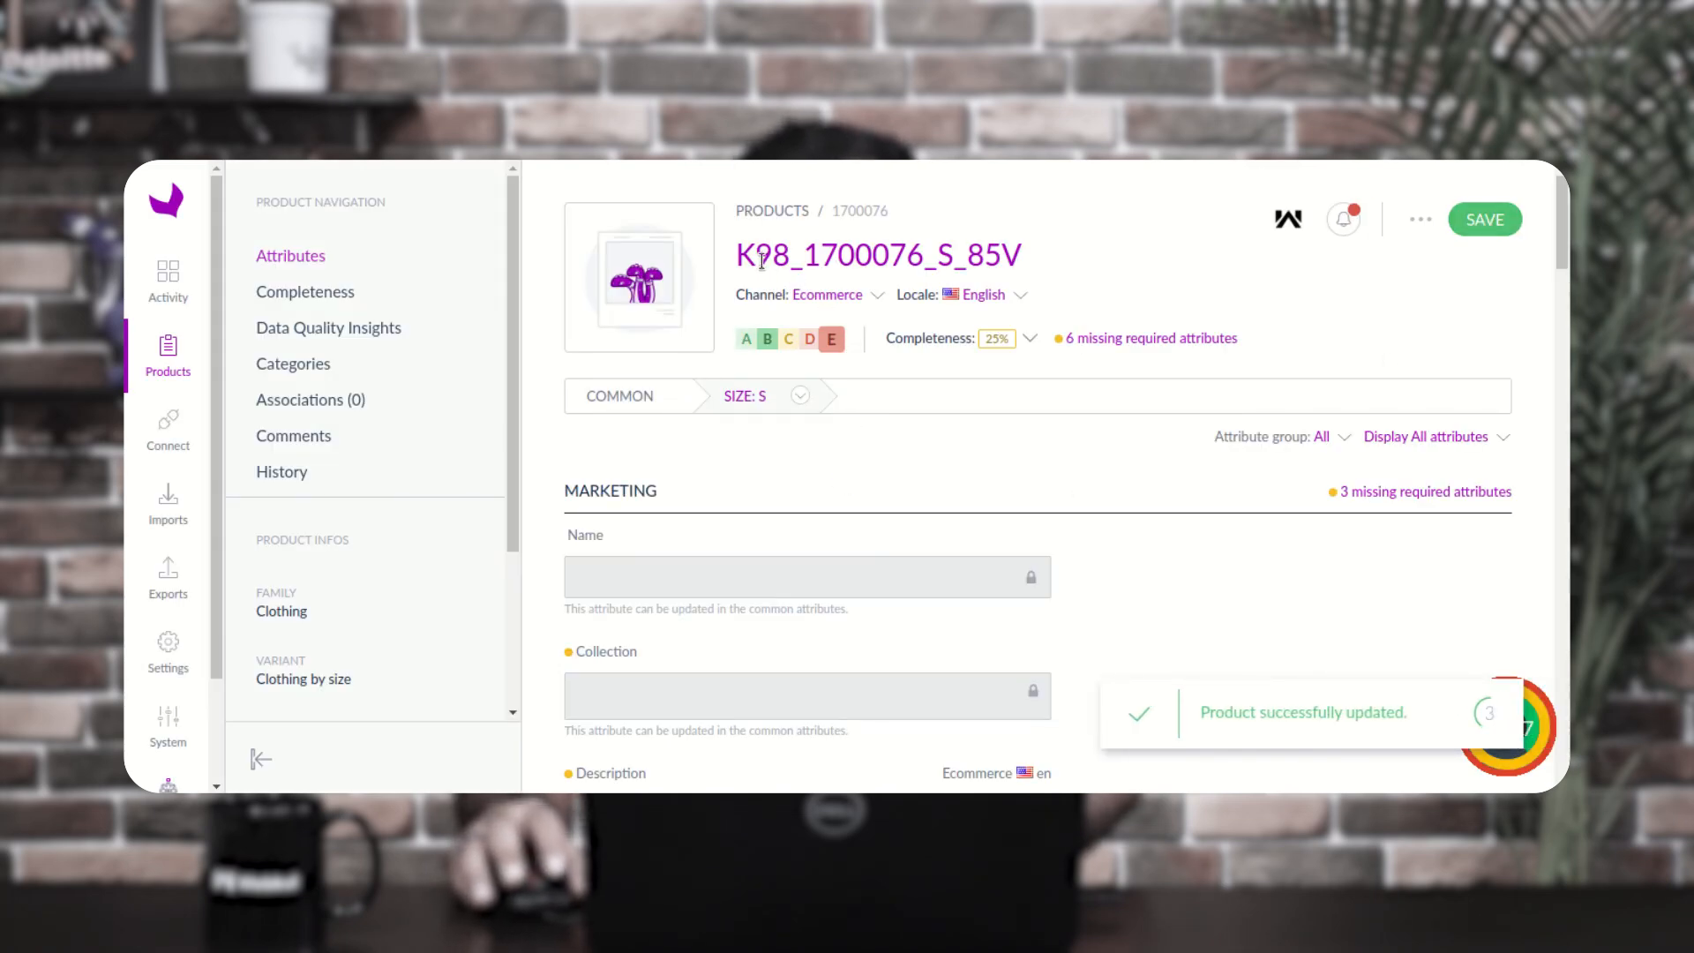
Step: Examine the prefix, suffix, sequence number and size parts of the generated SKU in the variant product's title
{"action": "left_click_drag", "start_coordinate": [738, 256], "coordinate": [788, 256]}
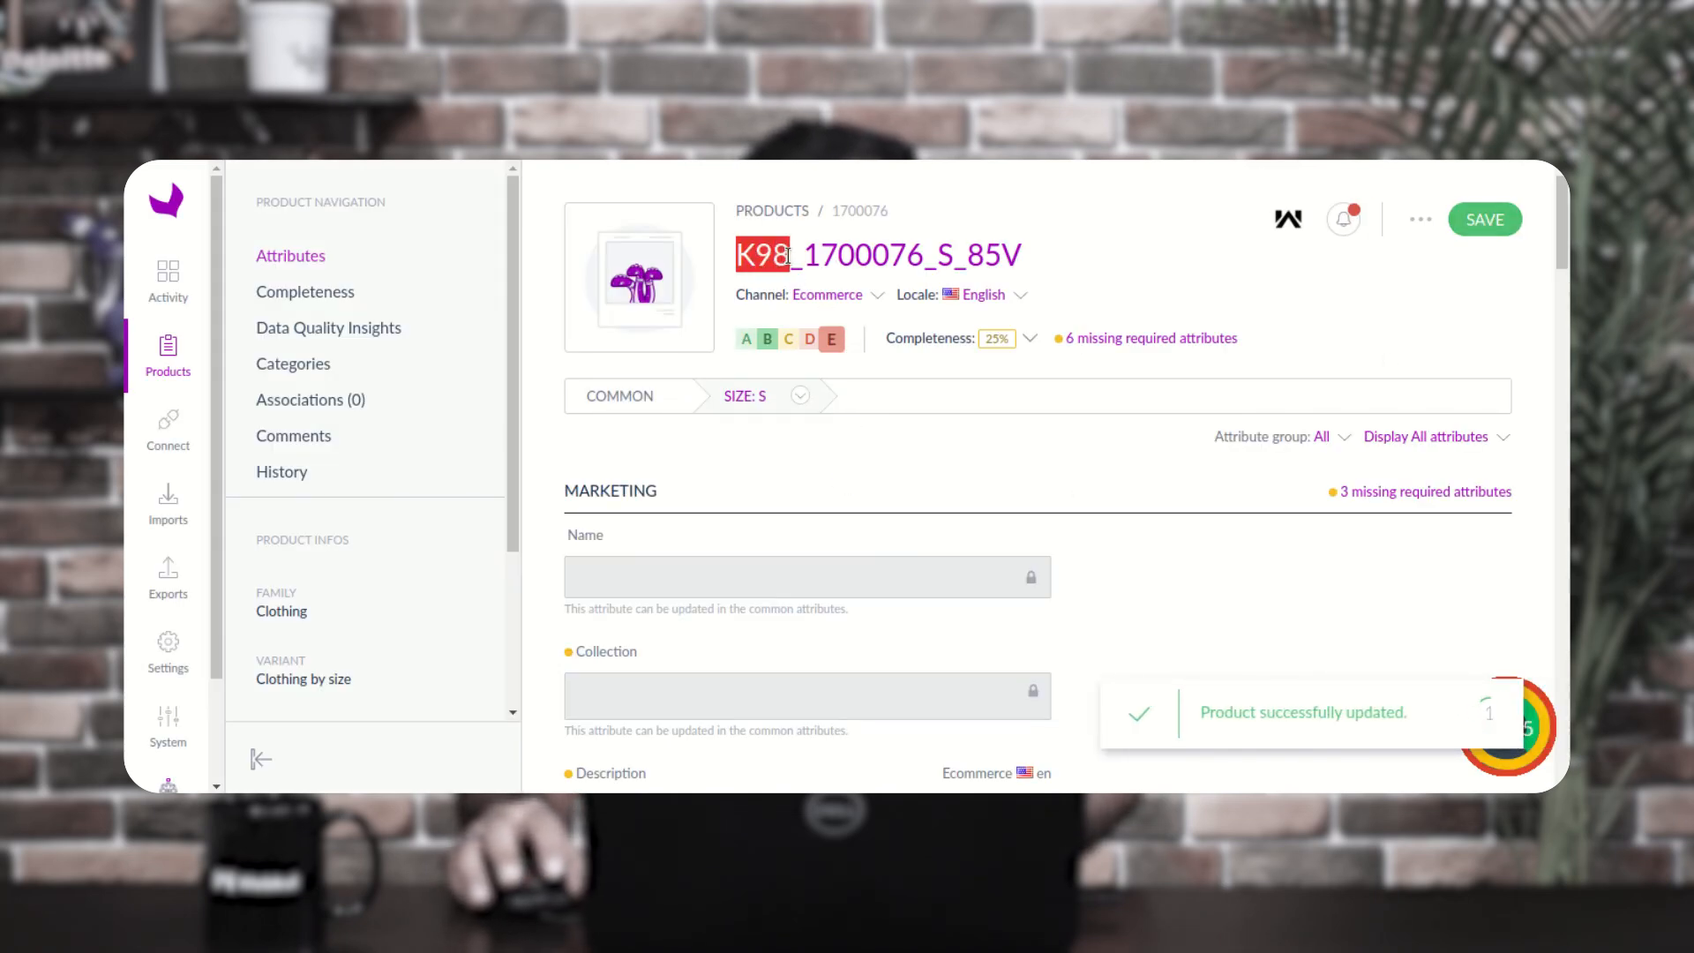
{"action": "left_click", "coordinate": [973, 258]}
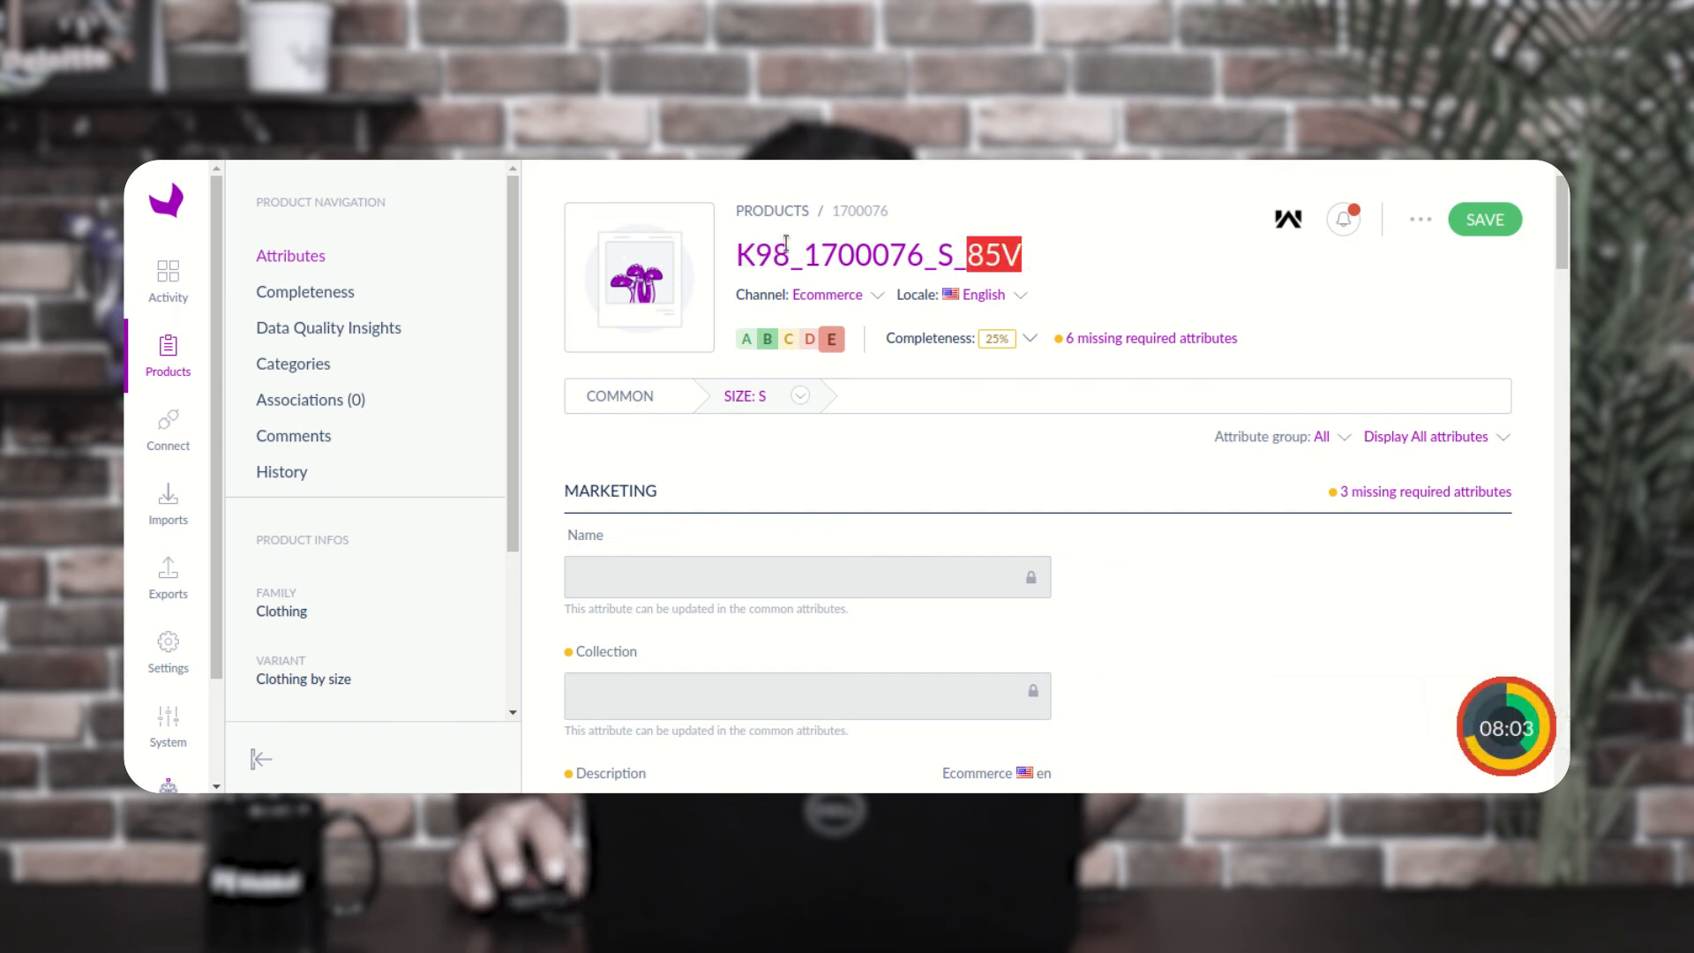
{"action": "left_click_drag", "start_coordinate": [803, 256], "coordinate": [860, 256]}
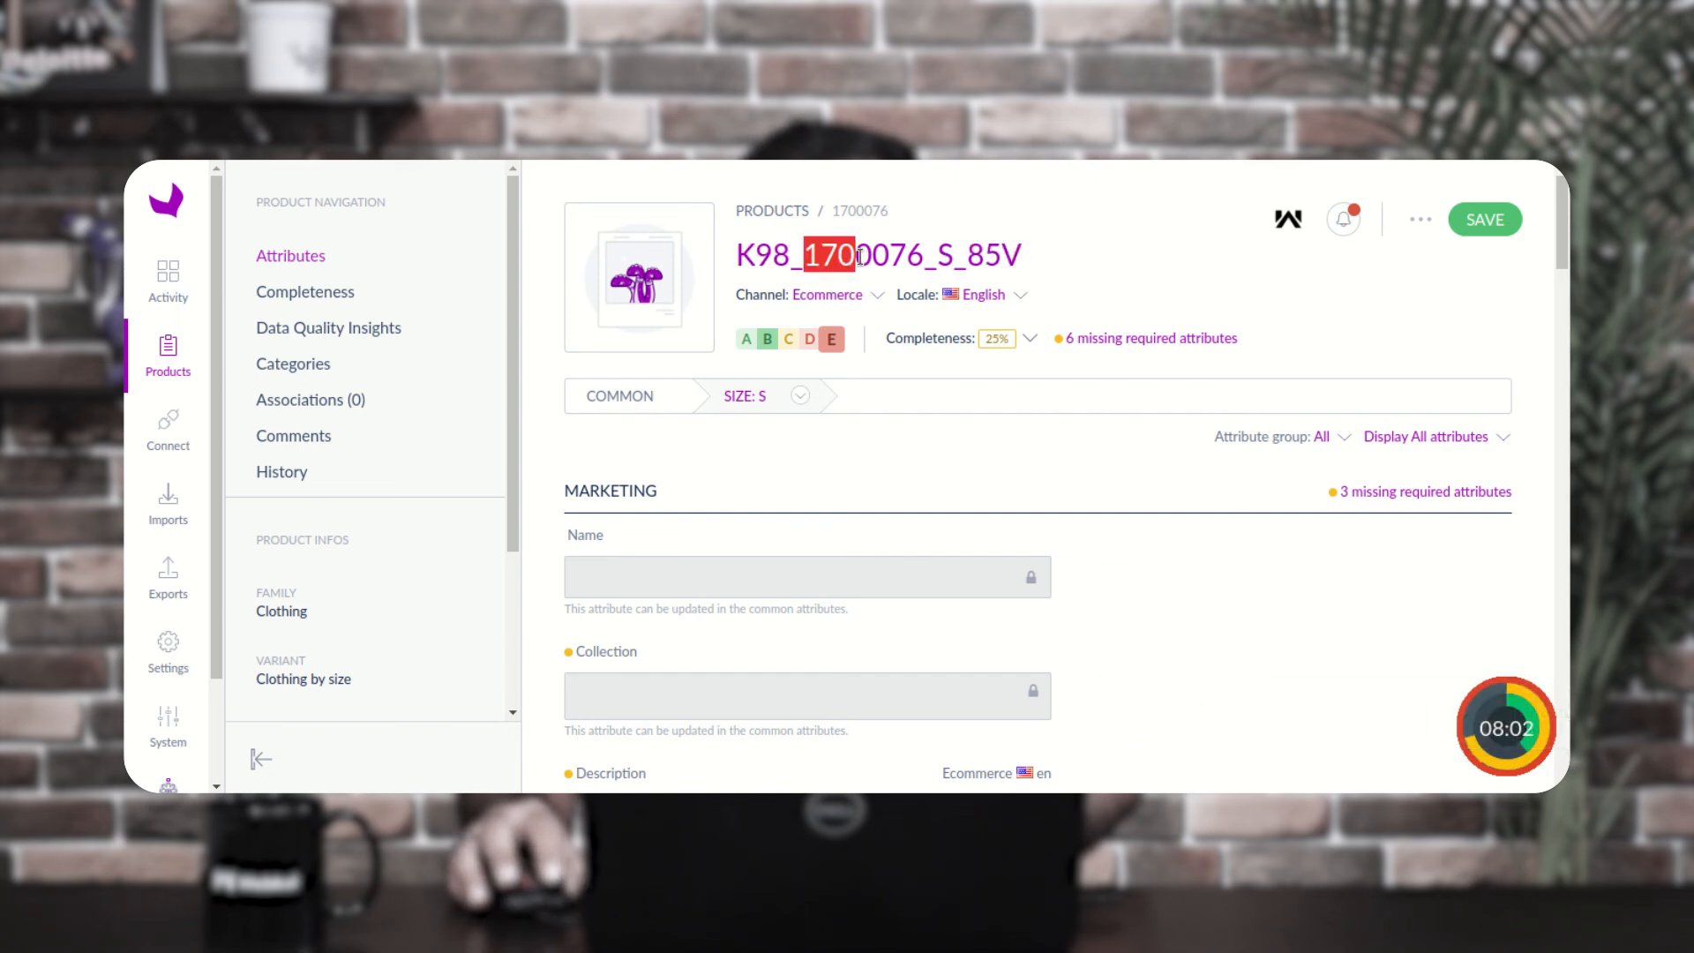
{"action": "left_click", "coordinate": [938, 256]}
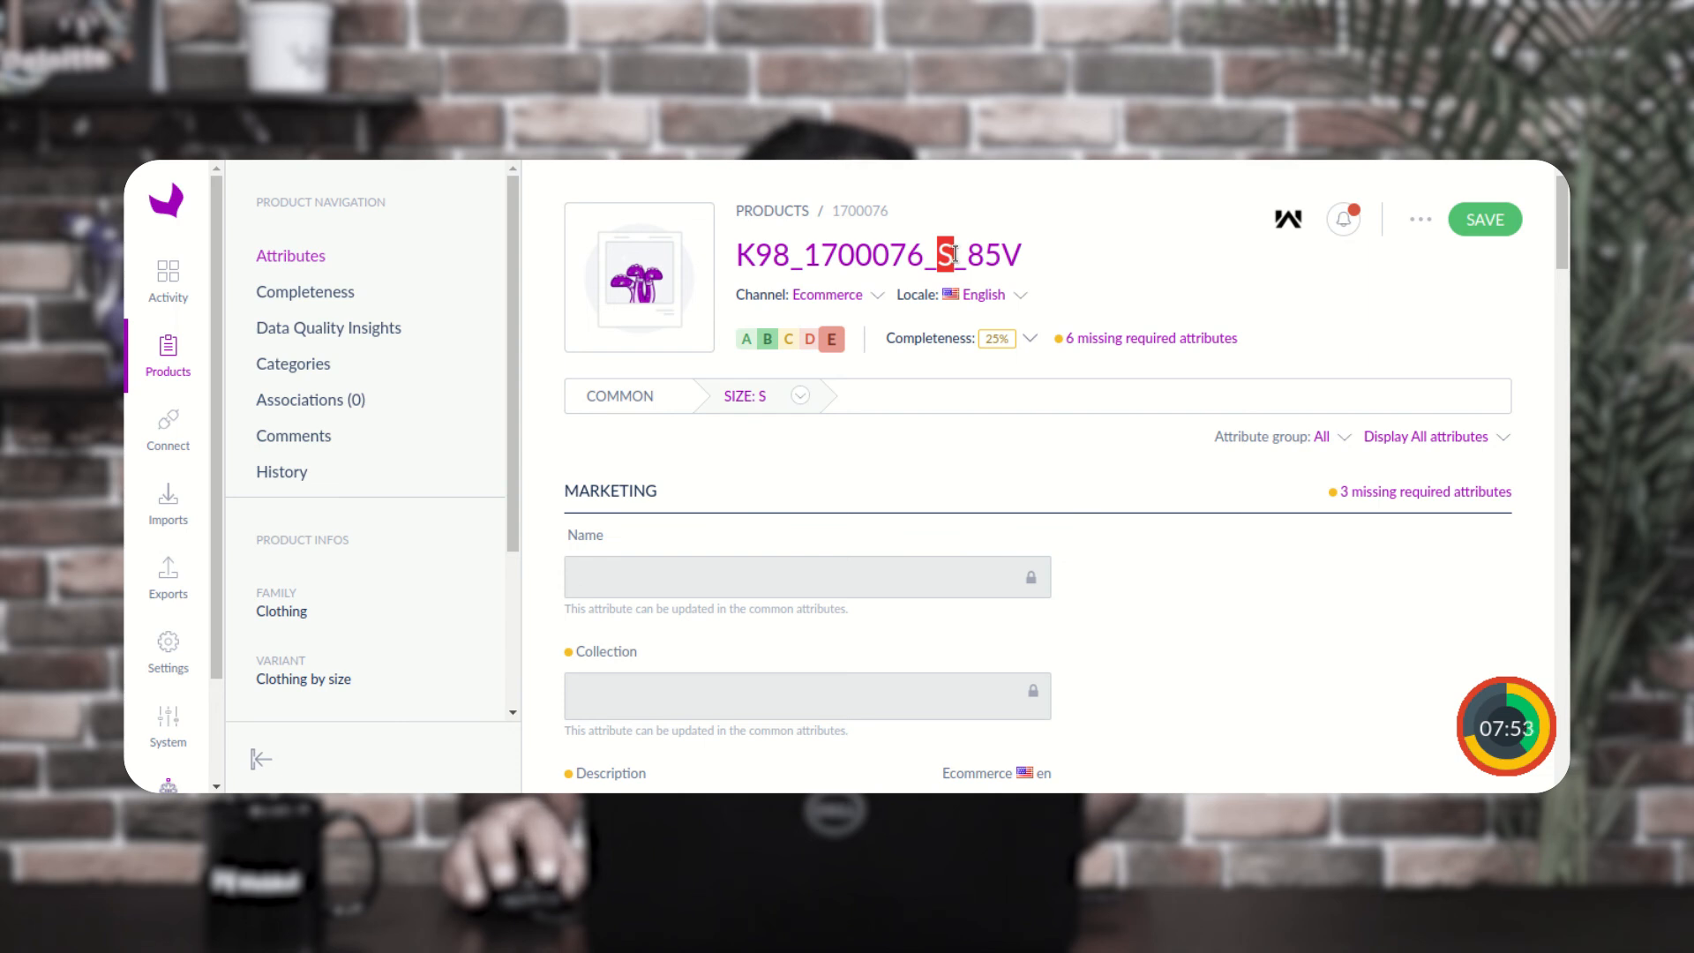
{"action": "left_click_drag", "start_coordinate": [1017, 254], "coordinate": [734, 256]}
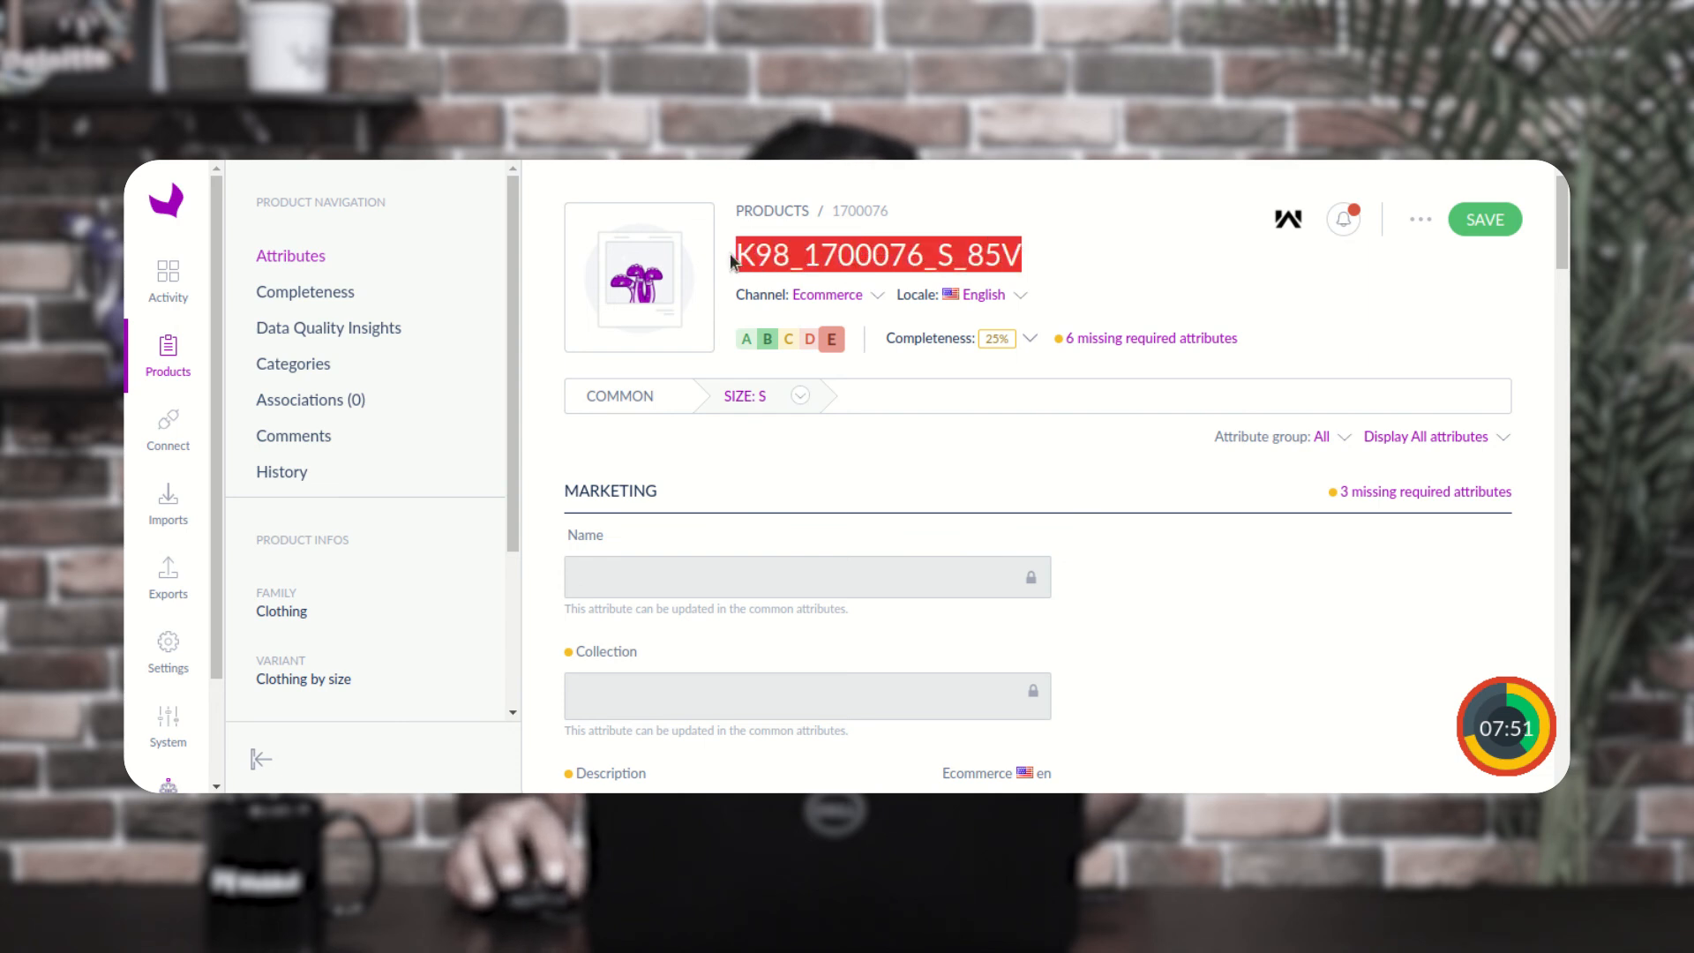